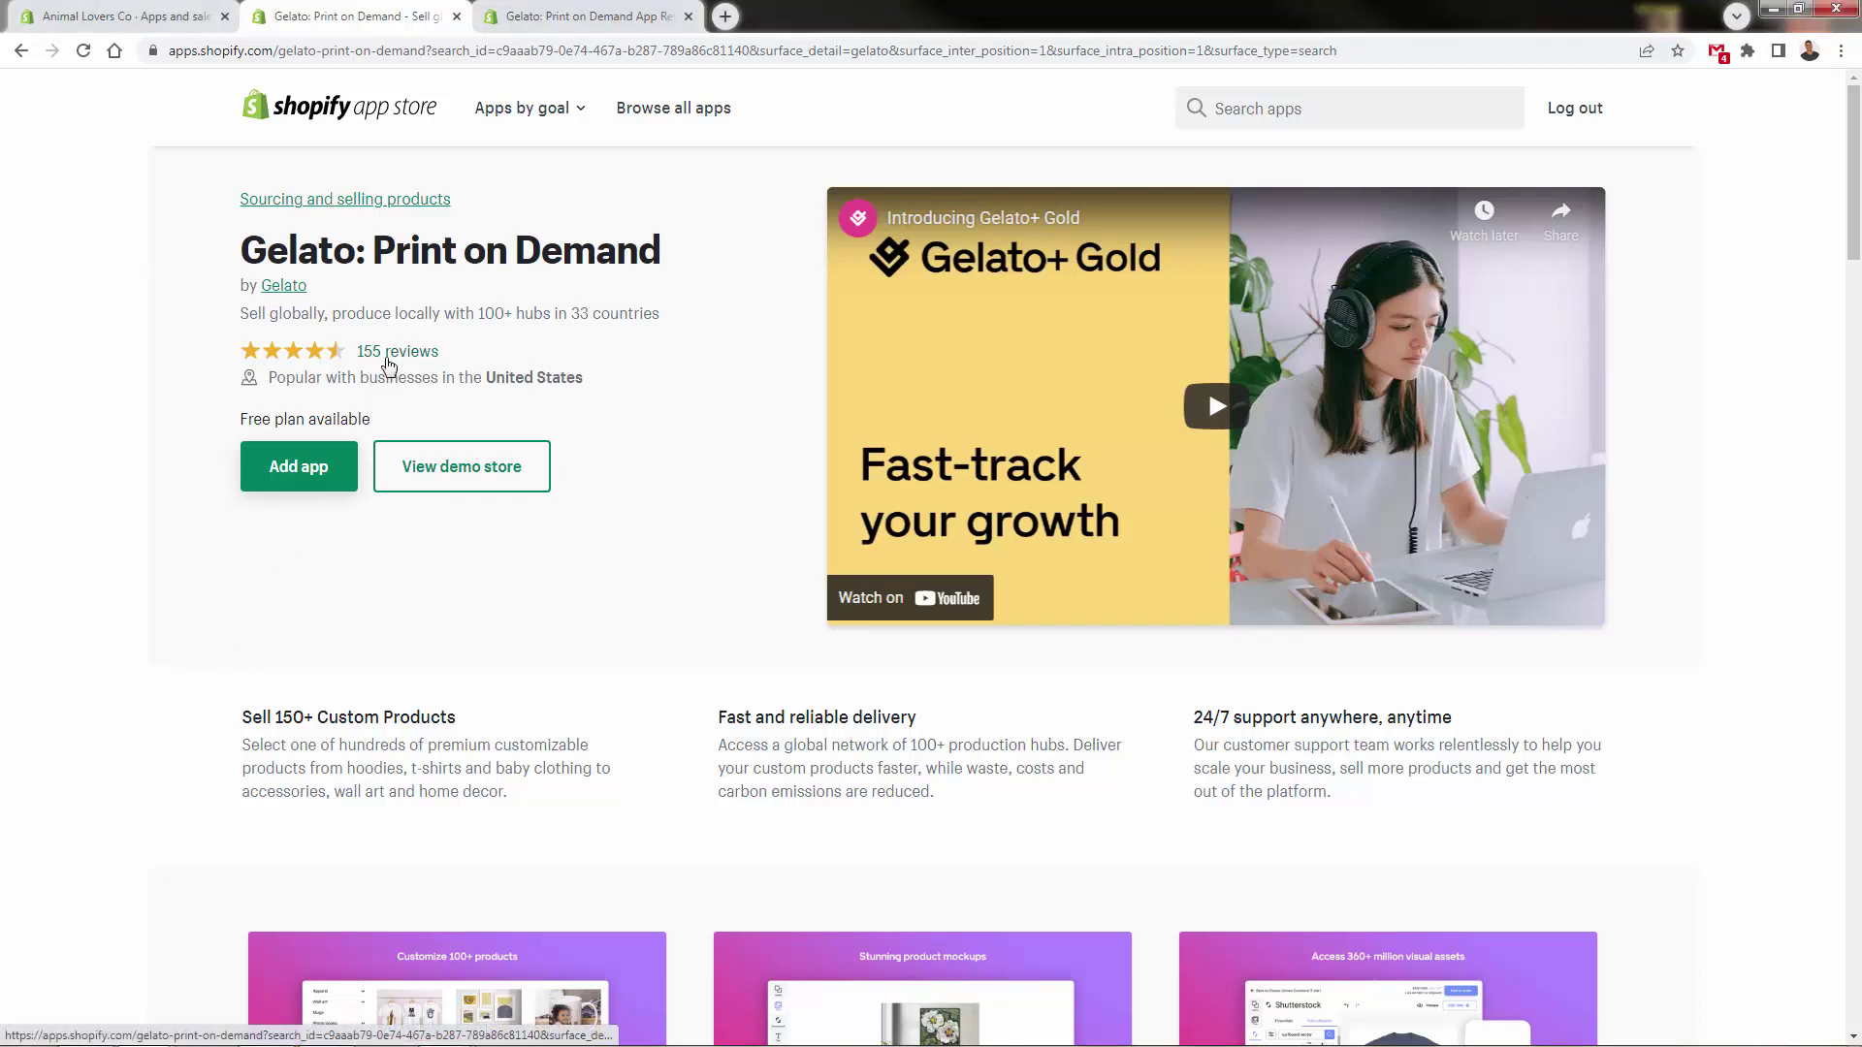
pyautogui.click(511, 13)
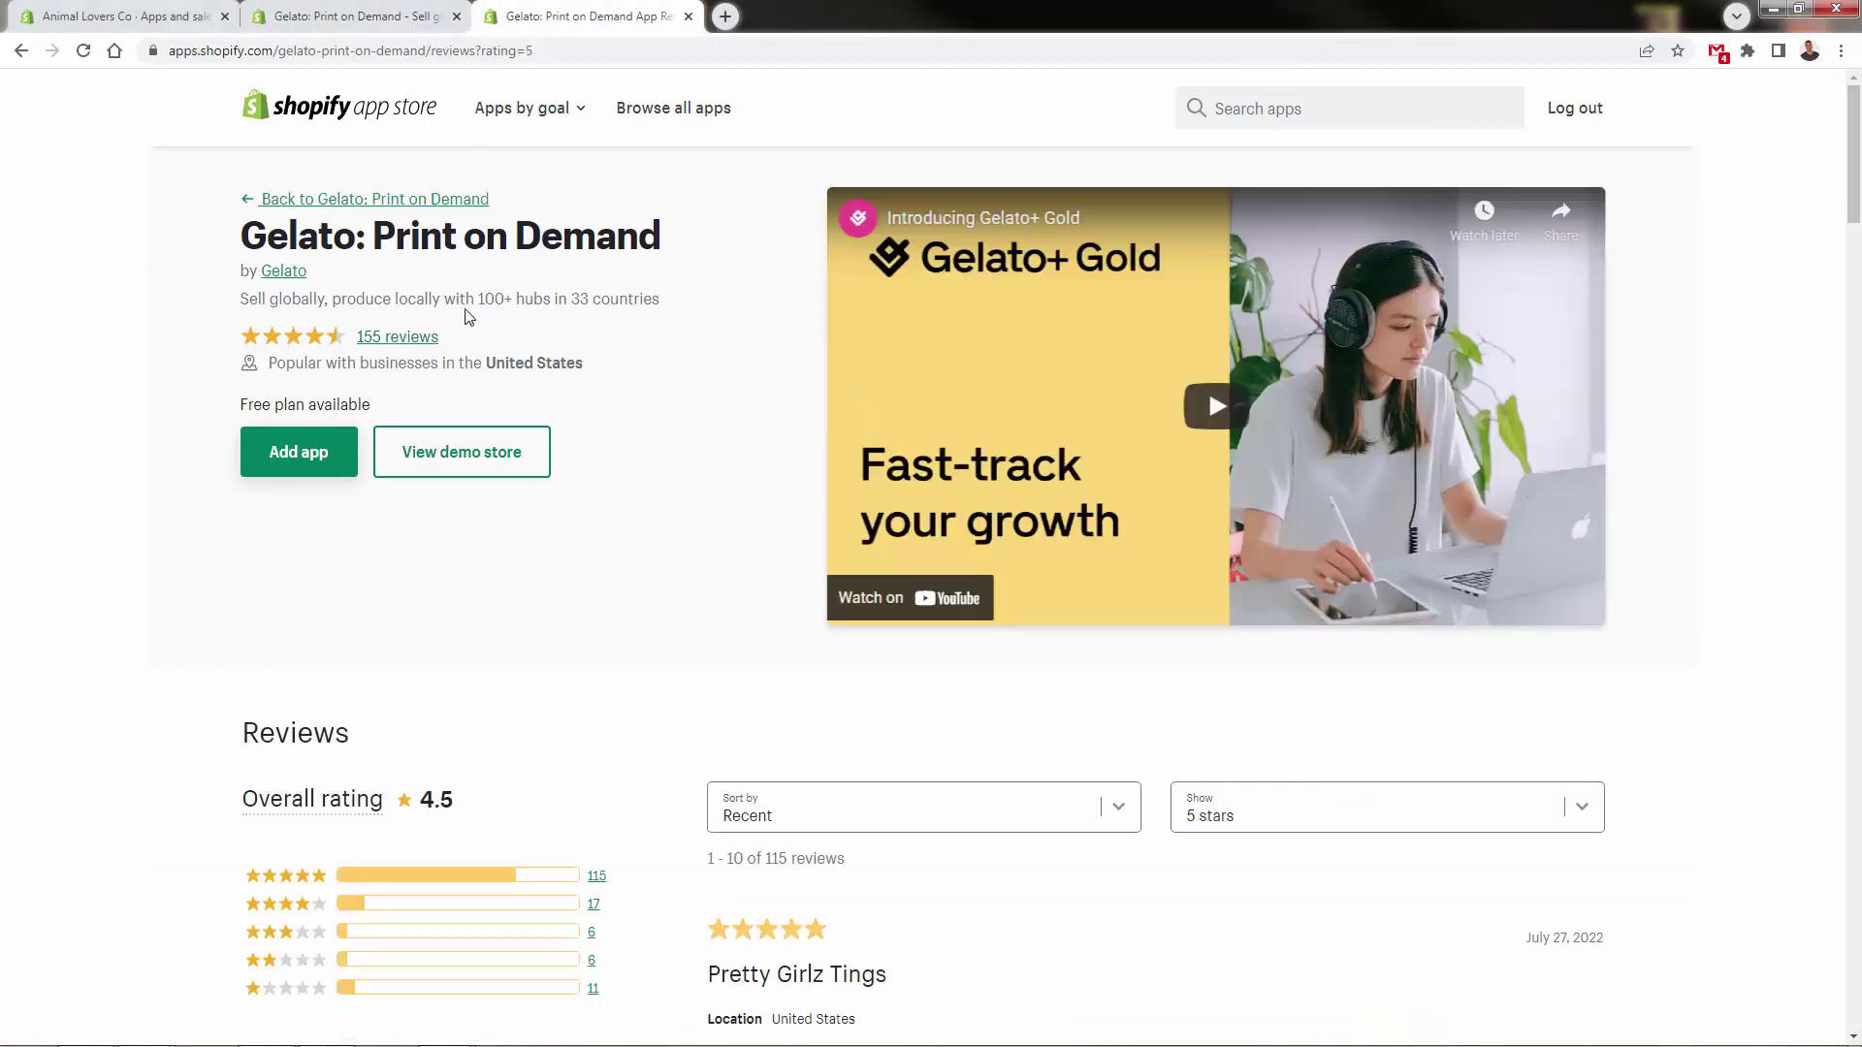
pyautogui.scroll(-3, 432, 582)
pyautogui.scroll(-2, 432, 587)
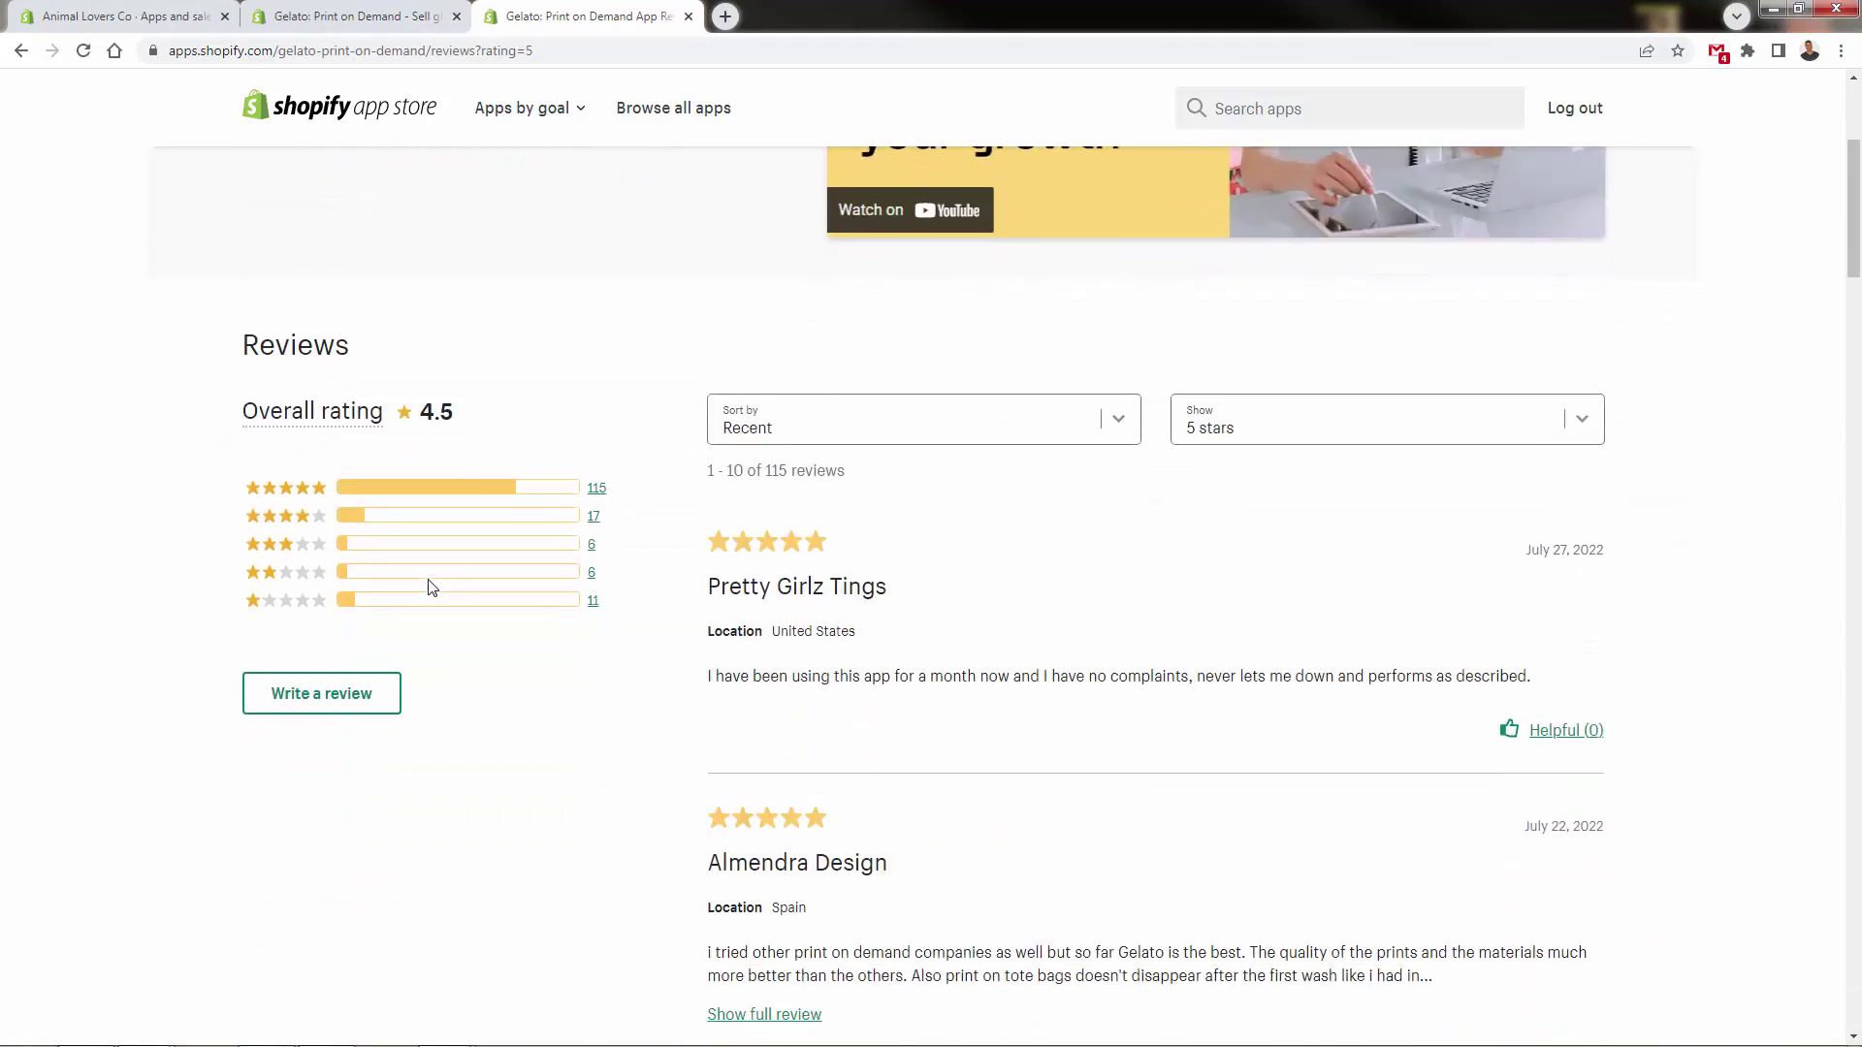
pyautogui.scroll(-8, 432, 588)
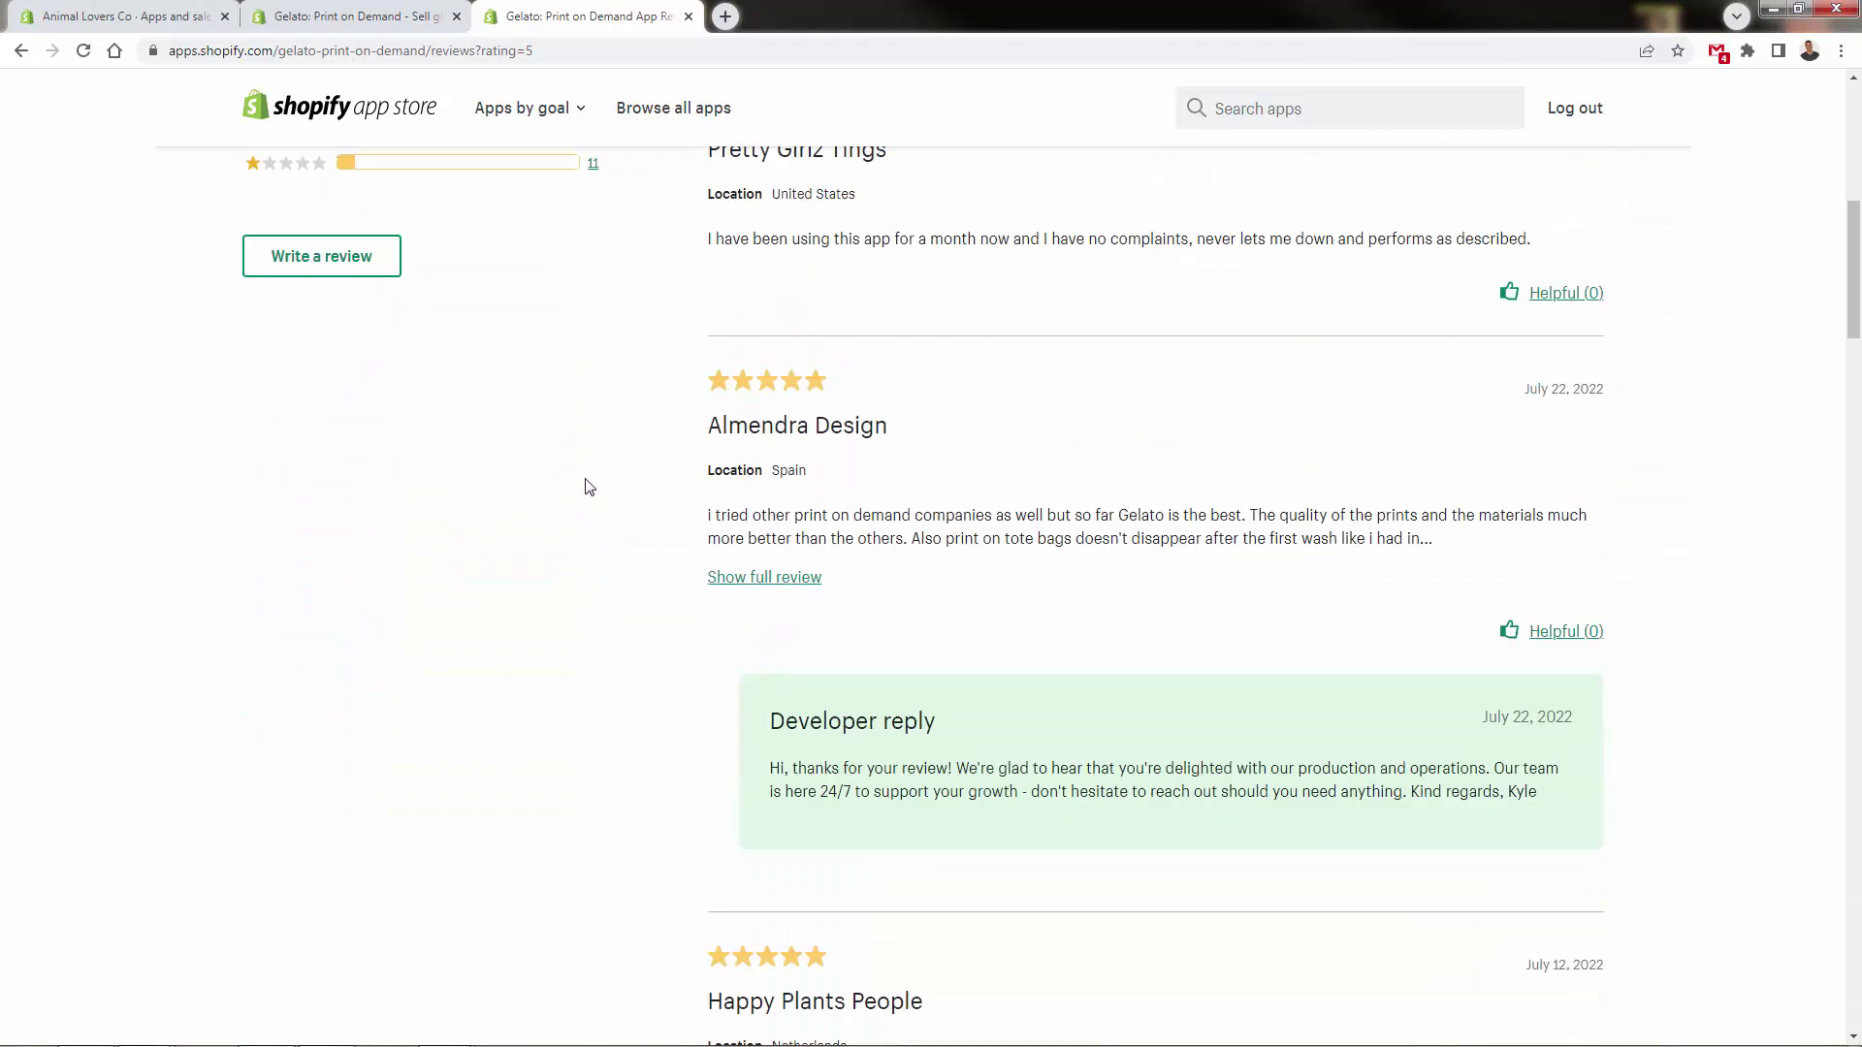
pyautogui.scroll(-13, 589, 486)
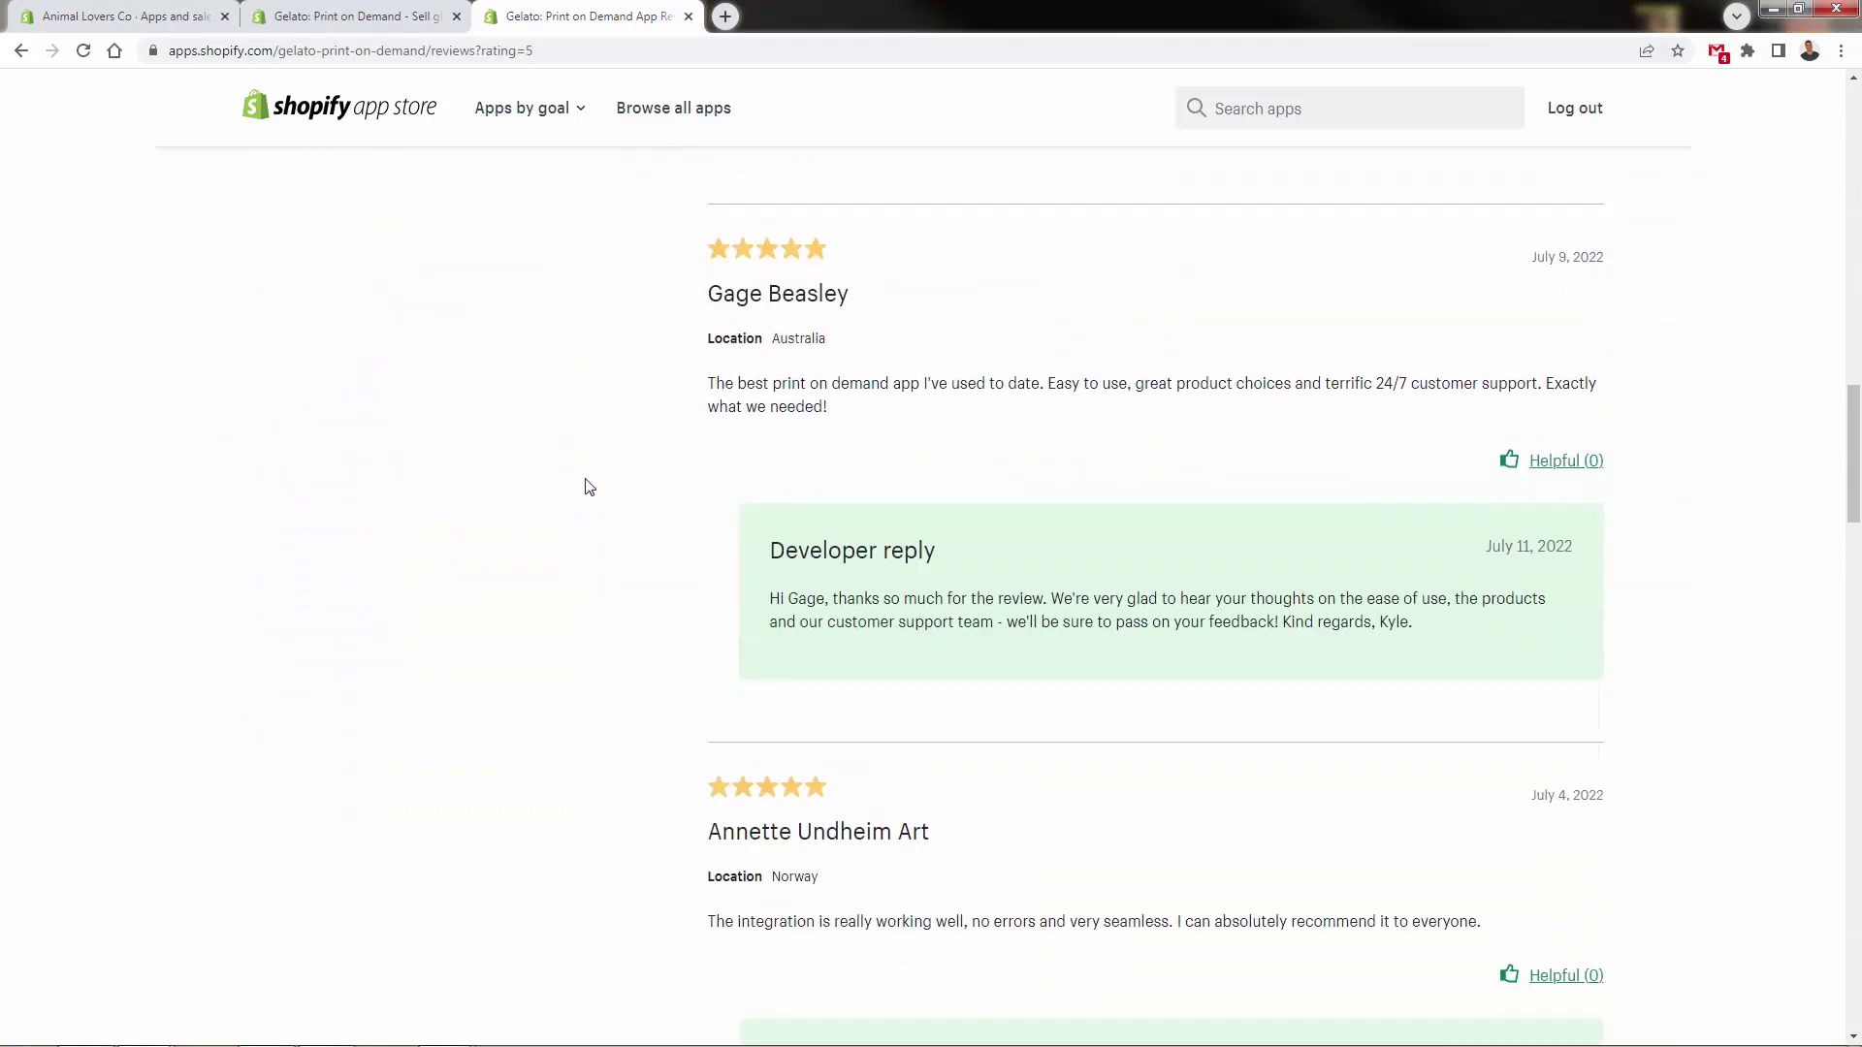
pyautogui.scroll(-18, 588, 486)
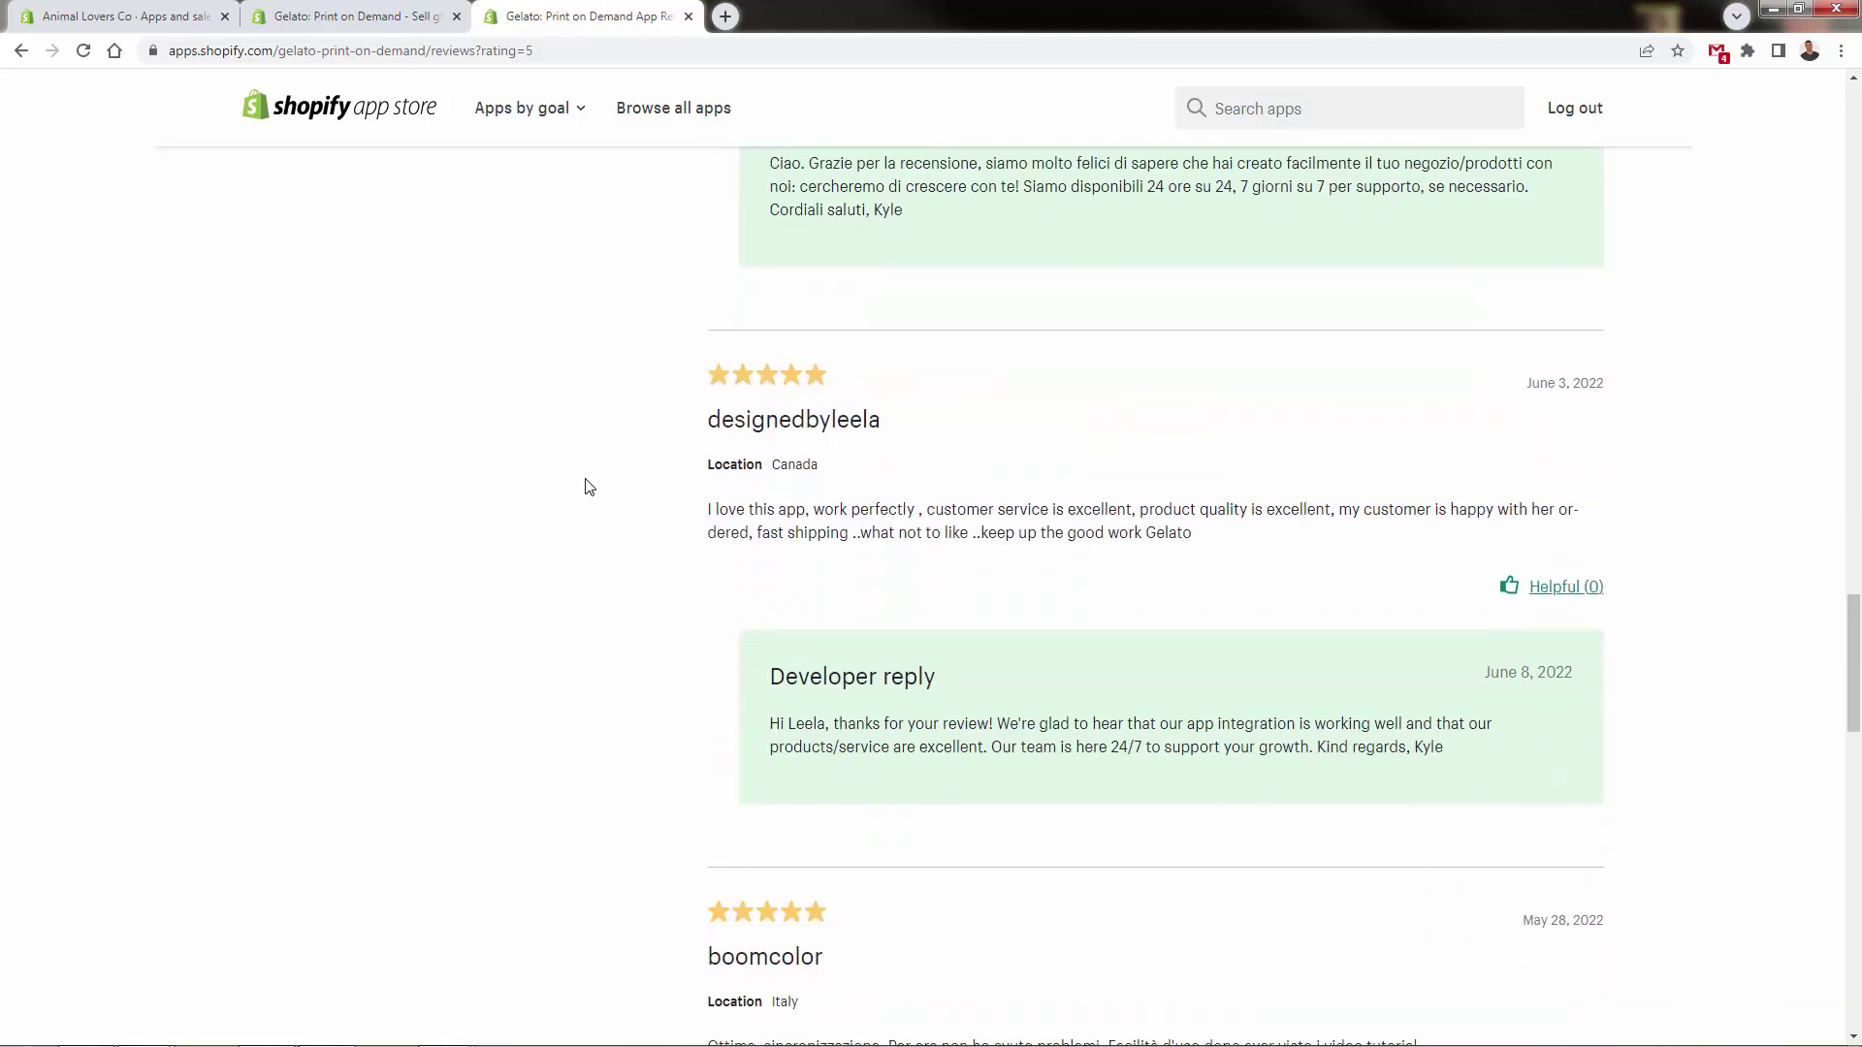
pyautogui.scroll(-7, 588, 486)
pyautogui.scroll(5, 587, 465)
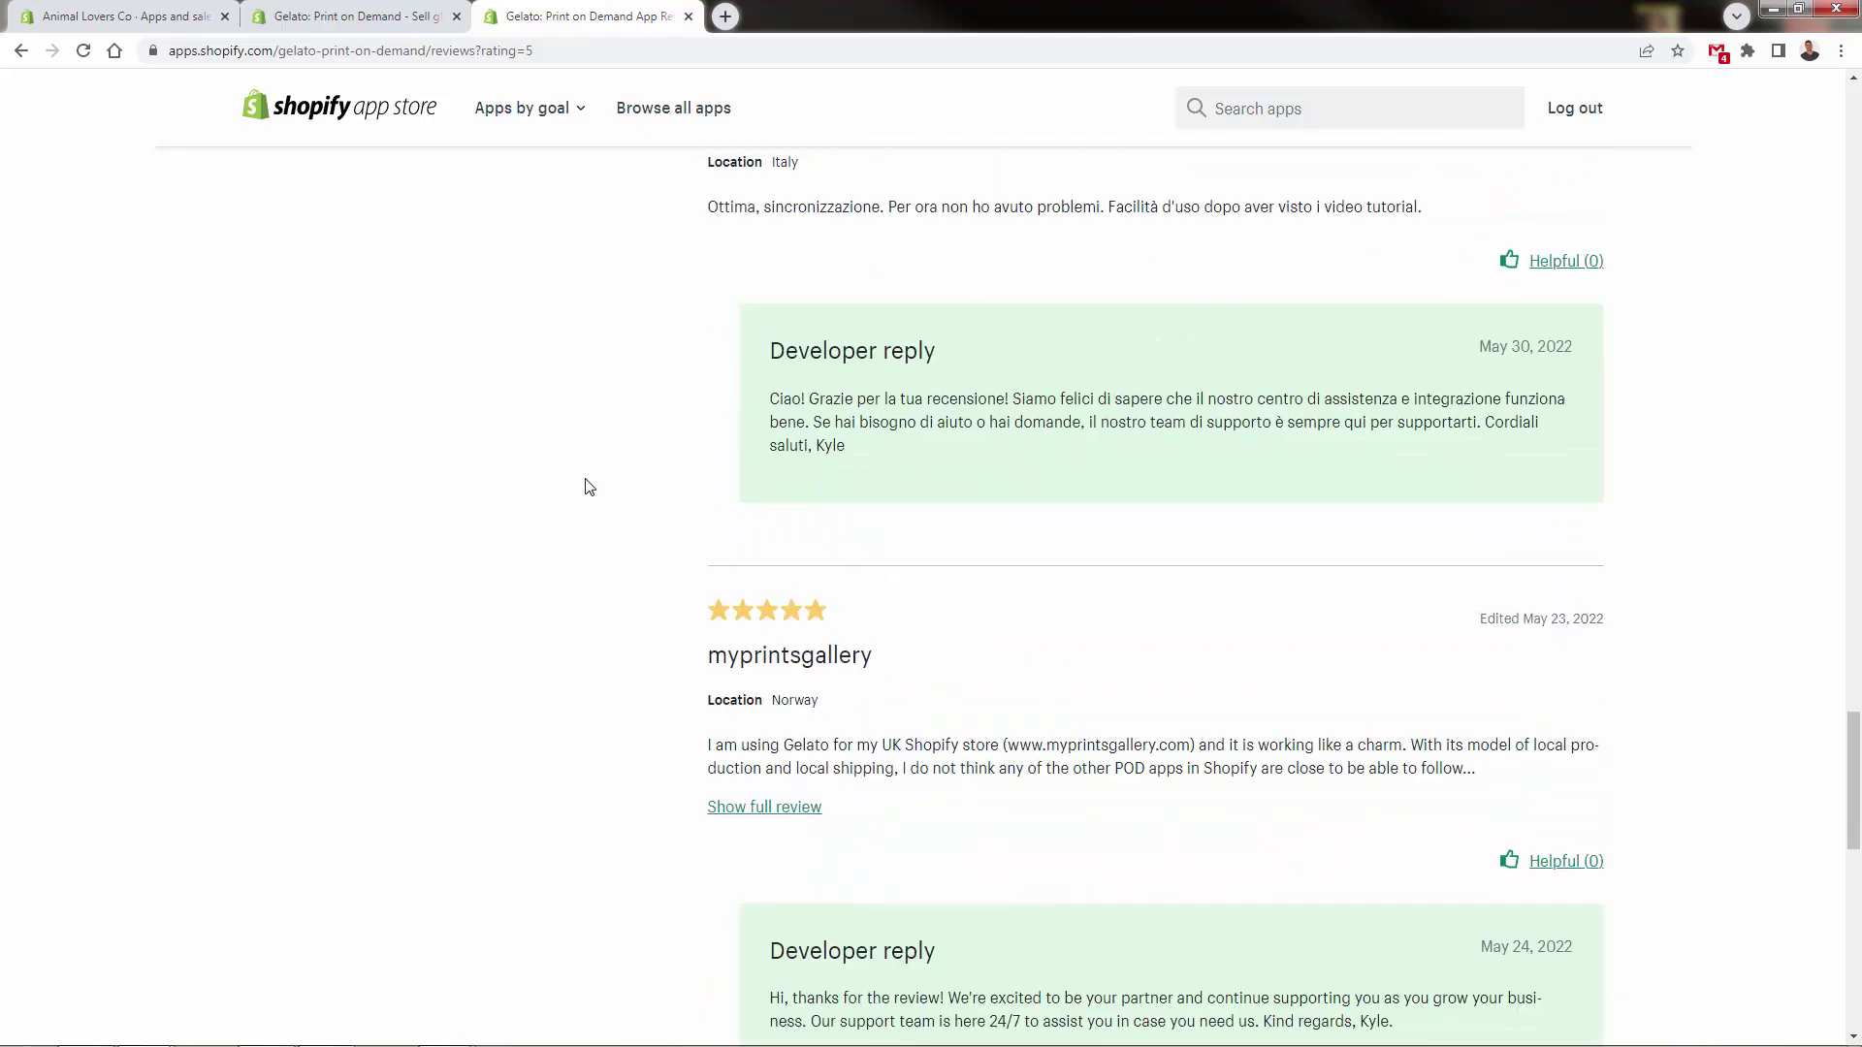
pyautogui.click(432, 19)
pyautogui.scroll(-1, 416, 623)
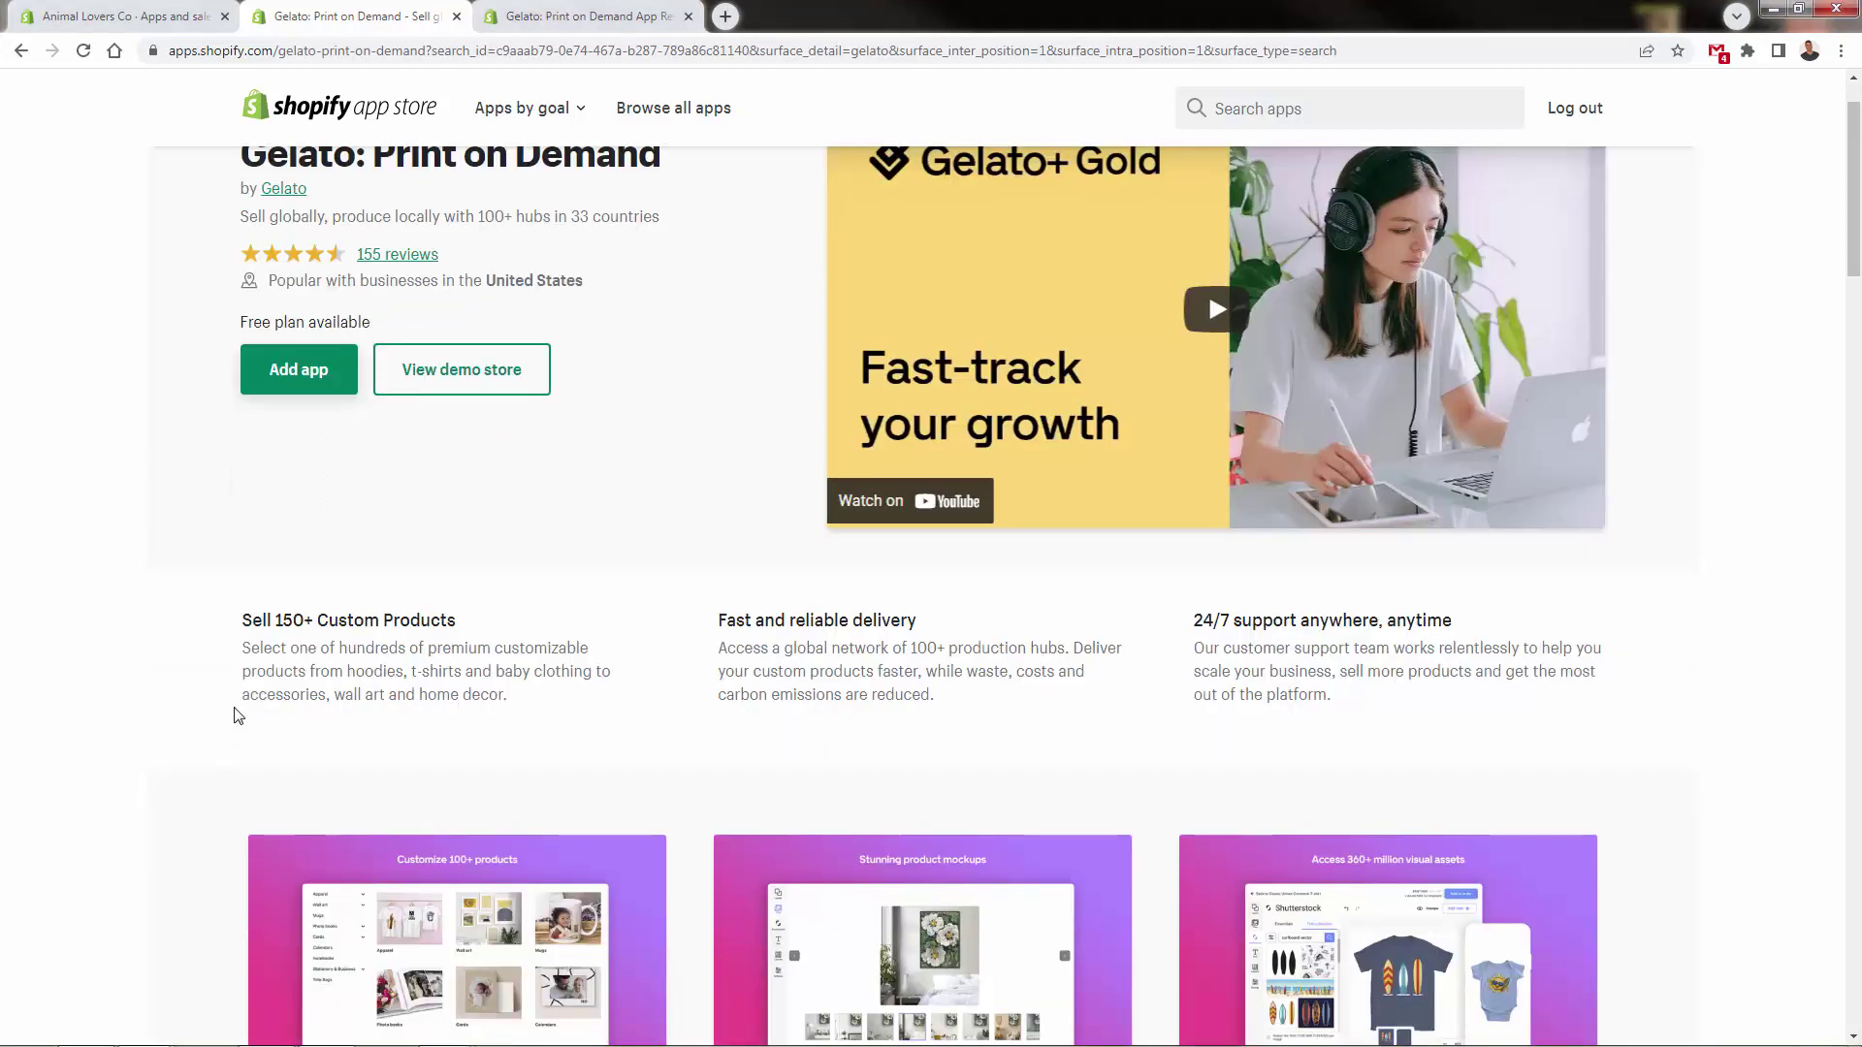
pyautogui.scroll(1, 234, 714)
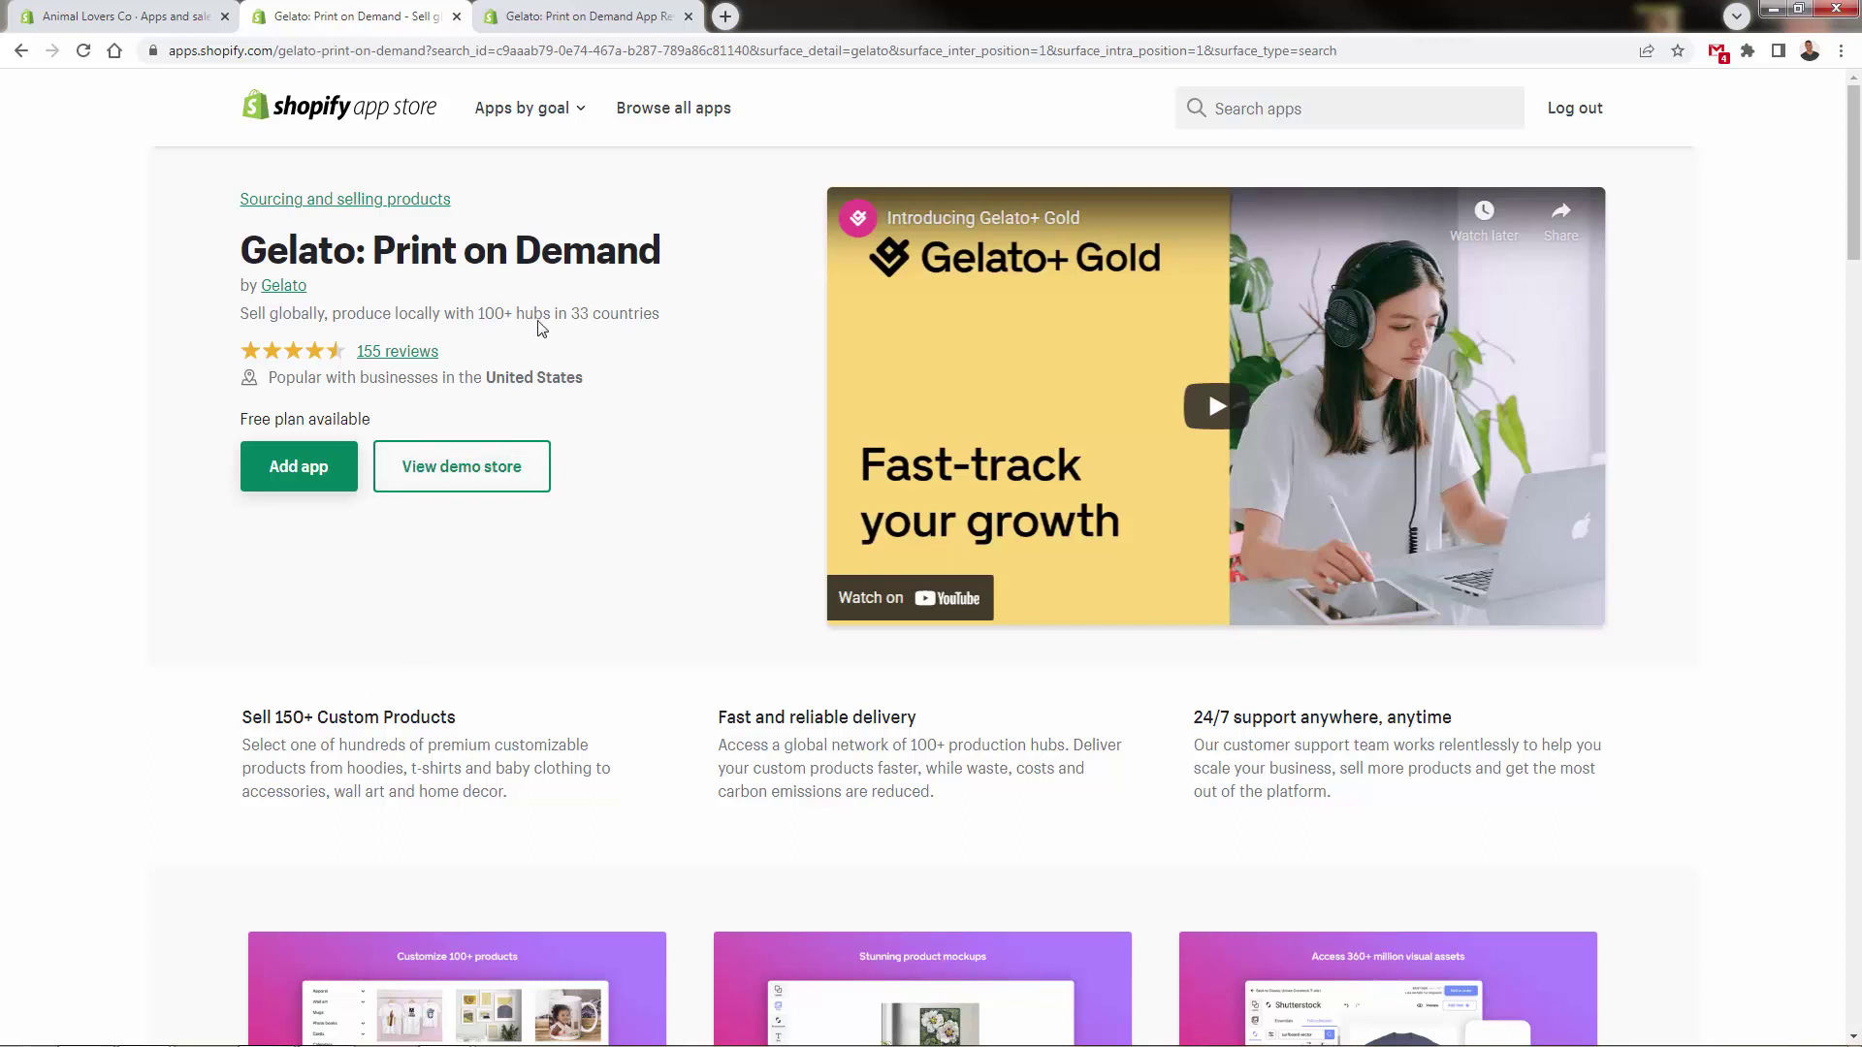
pyautogui.moveTo(541, 312); pyautogui.dragTo(620, 312)
pyautogui.click(604, 376)
pyautogui.scroll(-2, 631, 781)
pyautogui.click(421, 882)
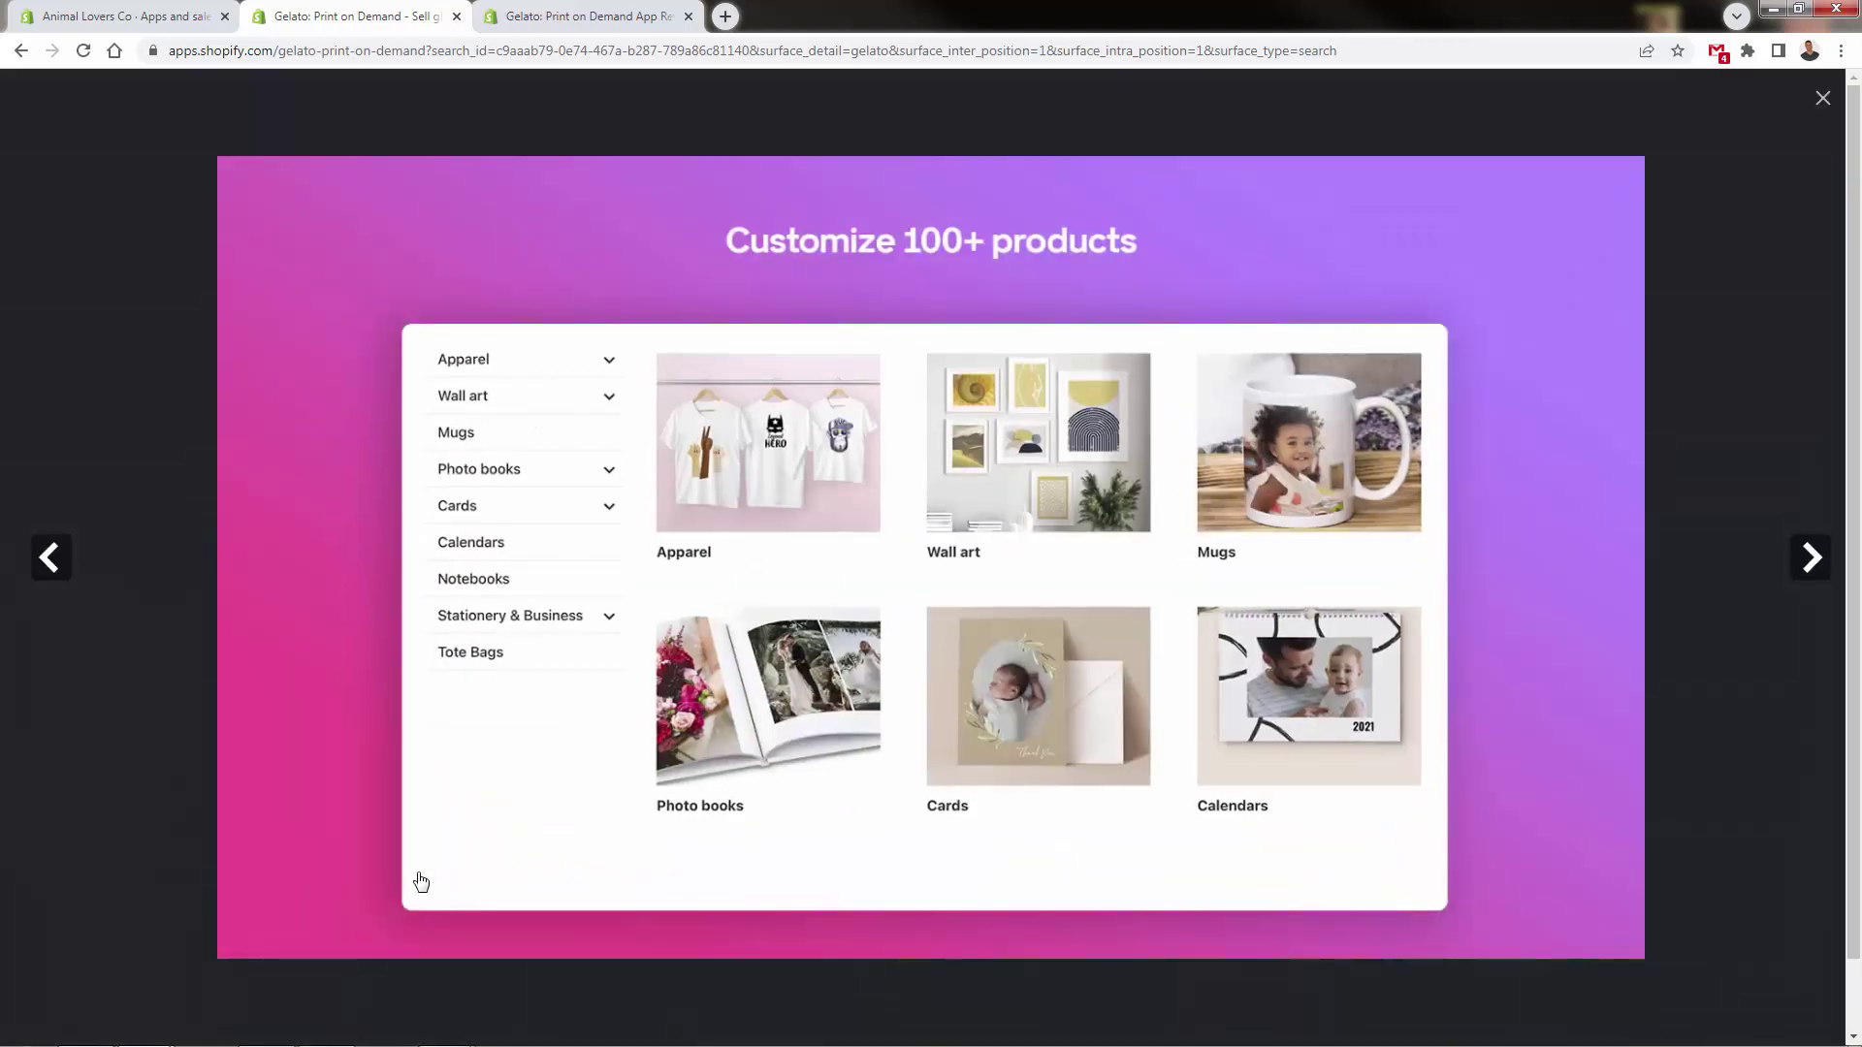
pyautogui.click(1811, 566)
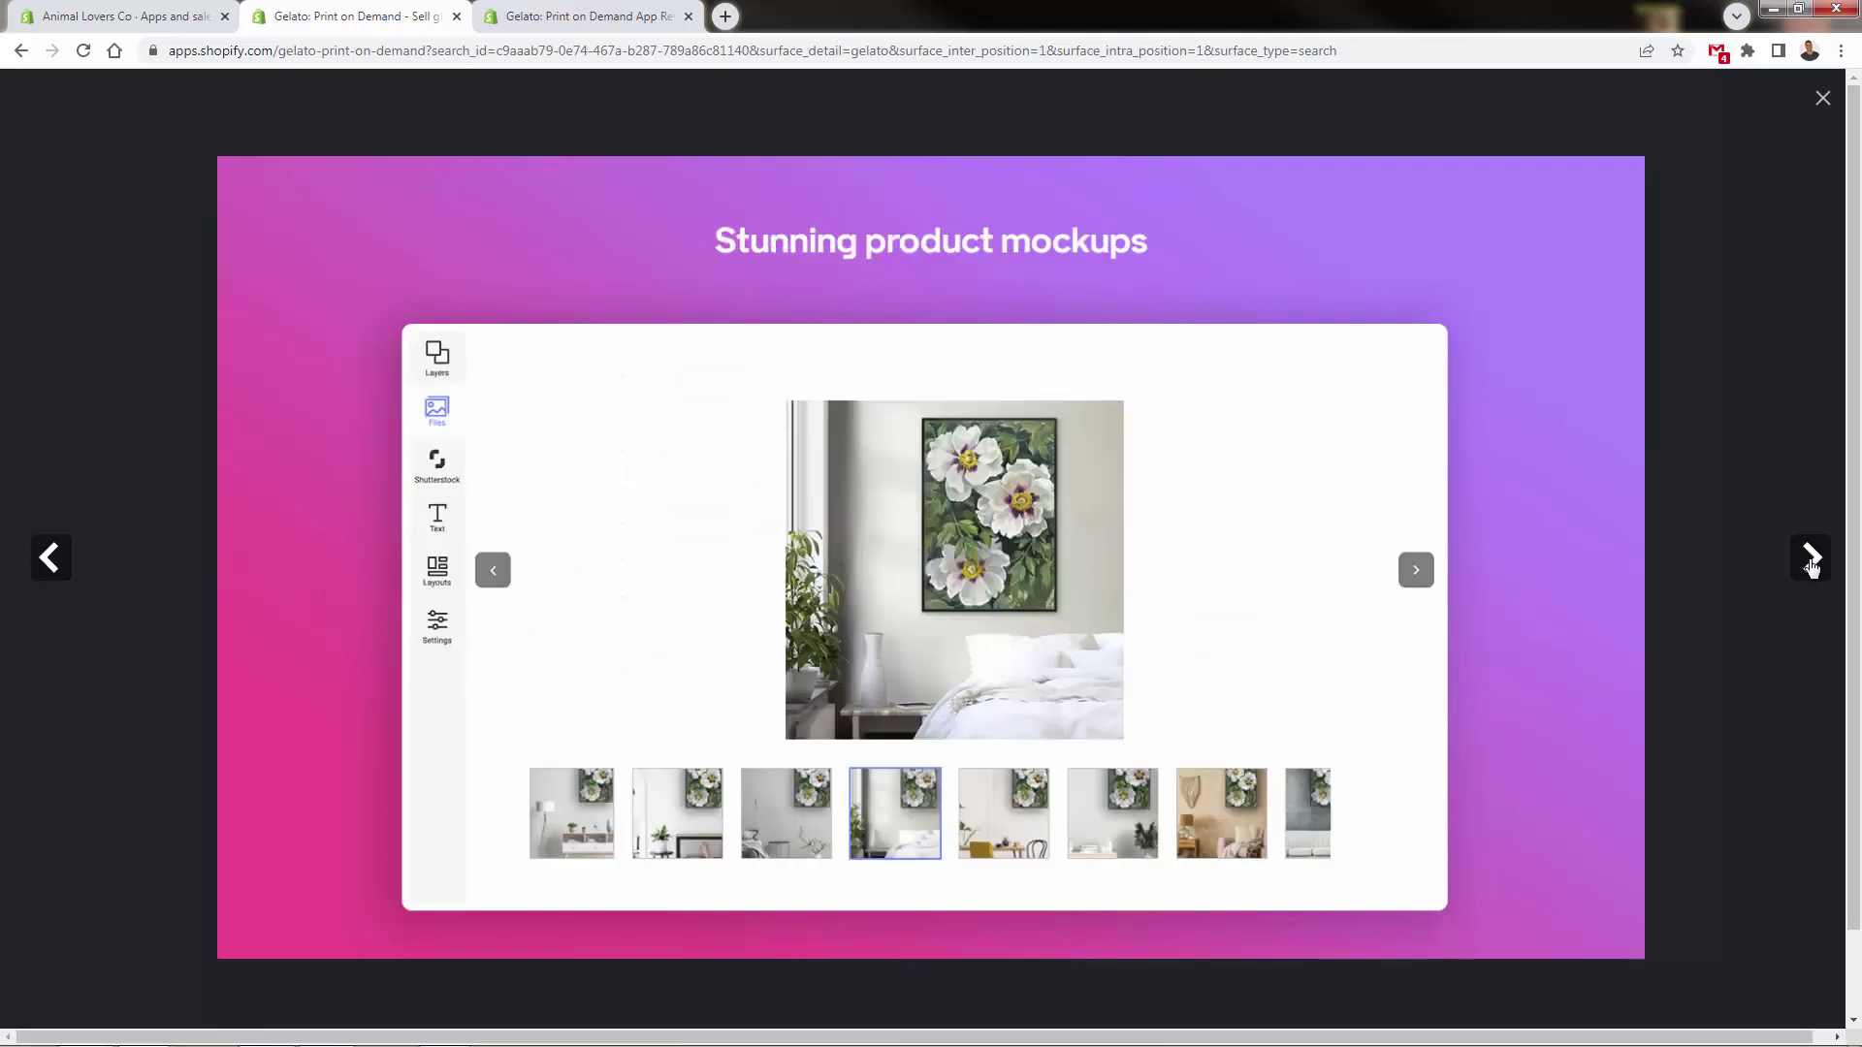
pyautogui.click(1812, 565)
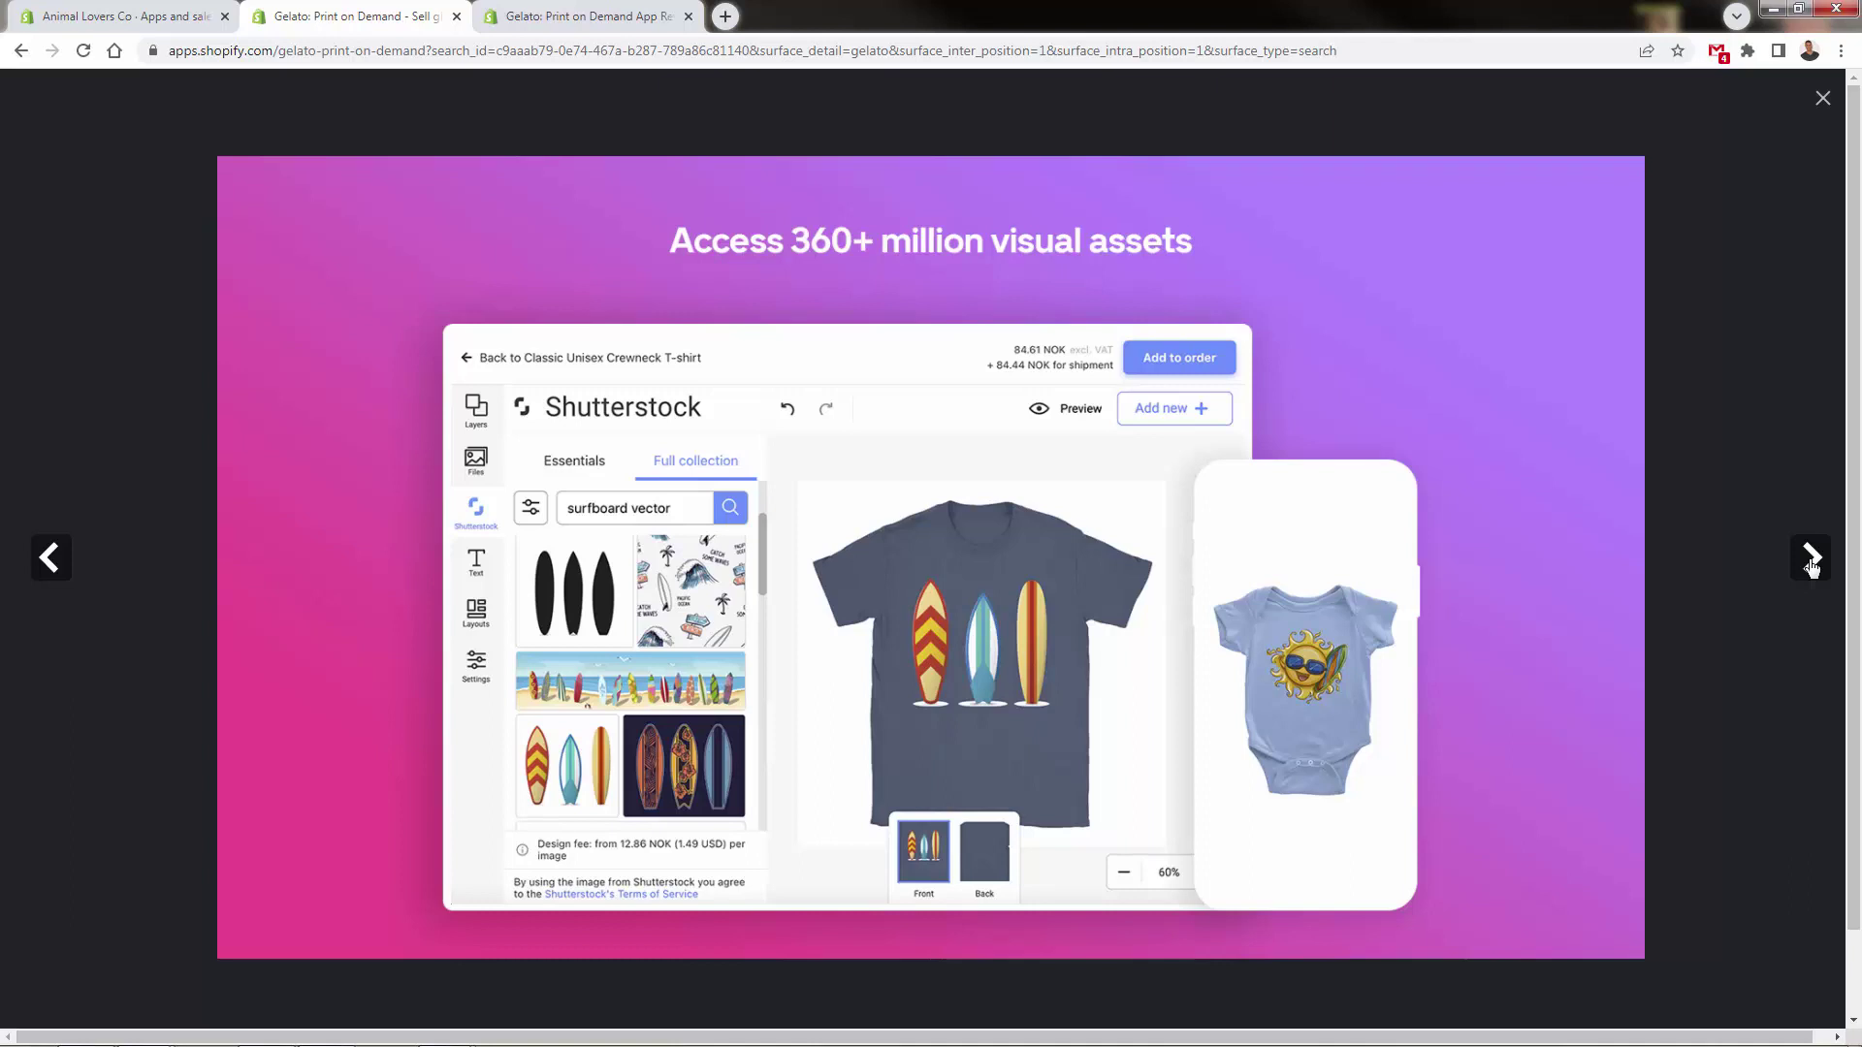
pyautogui.click(1812, 565)
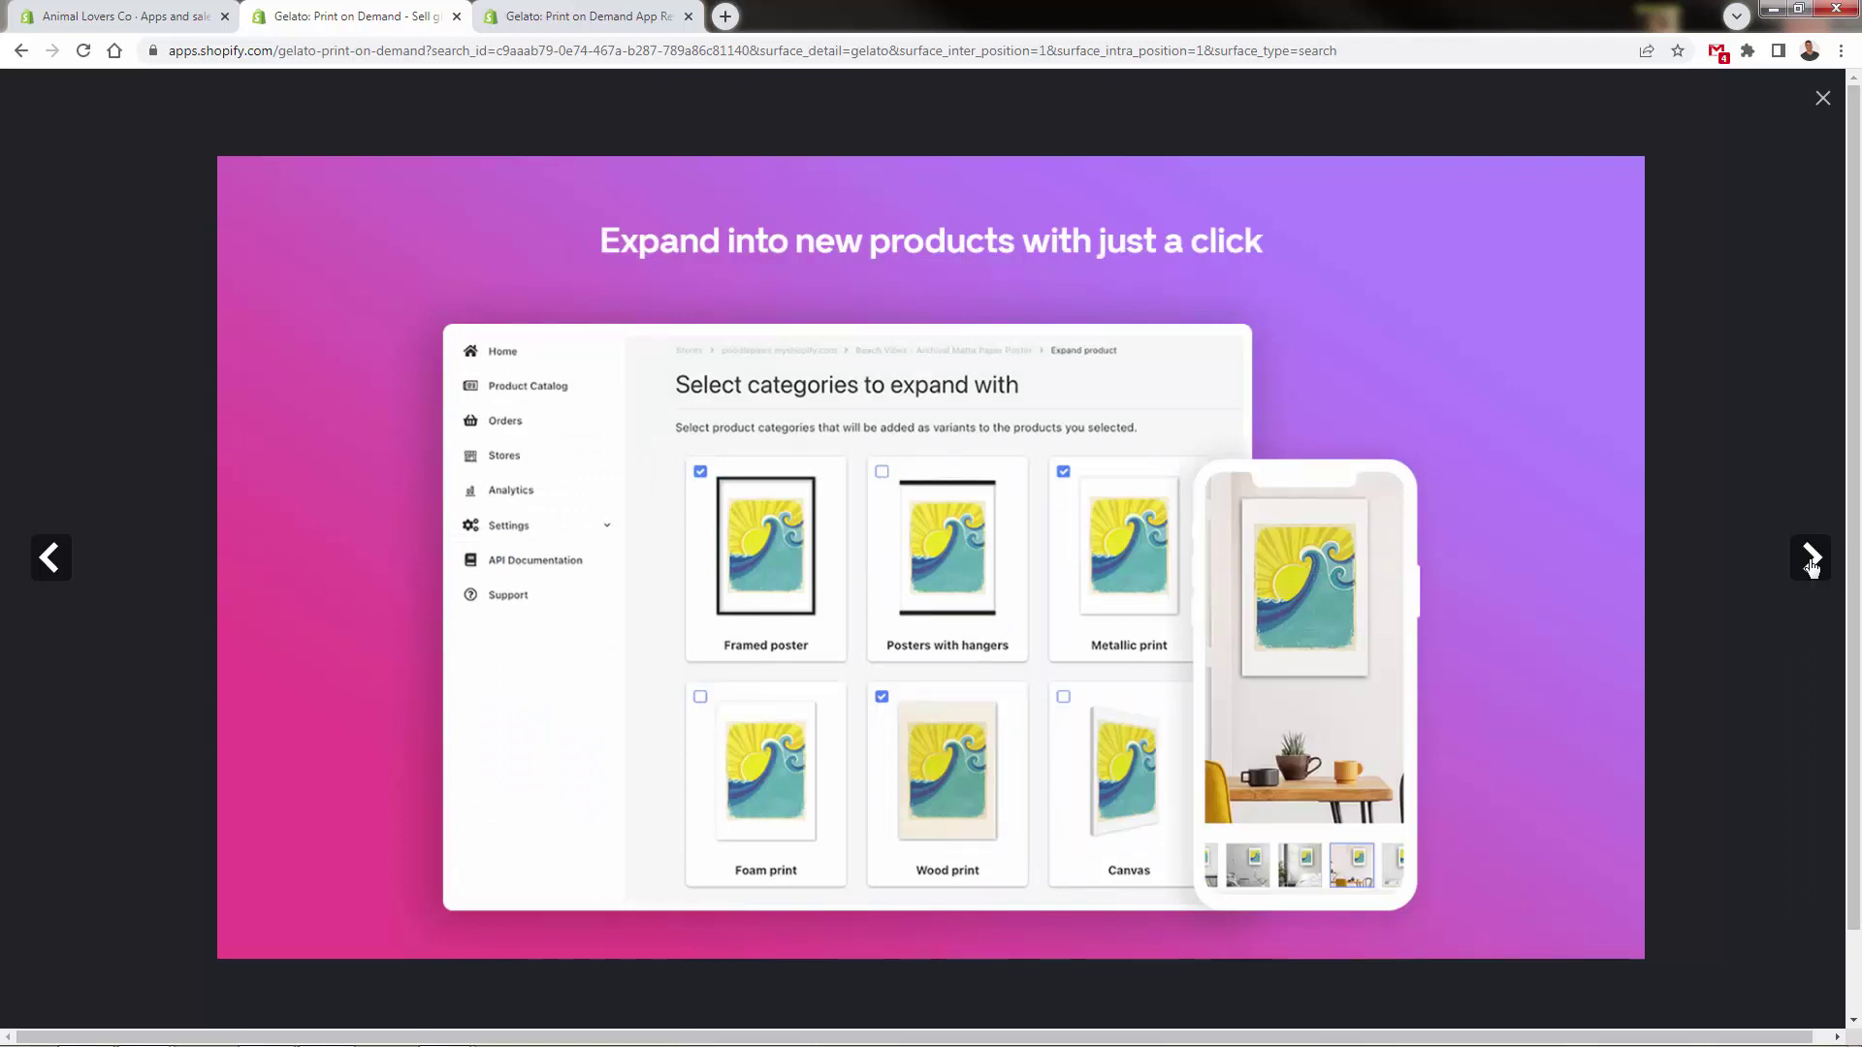
pyautogui.click(1812, 566)
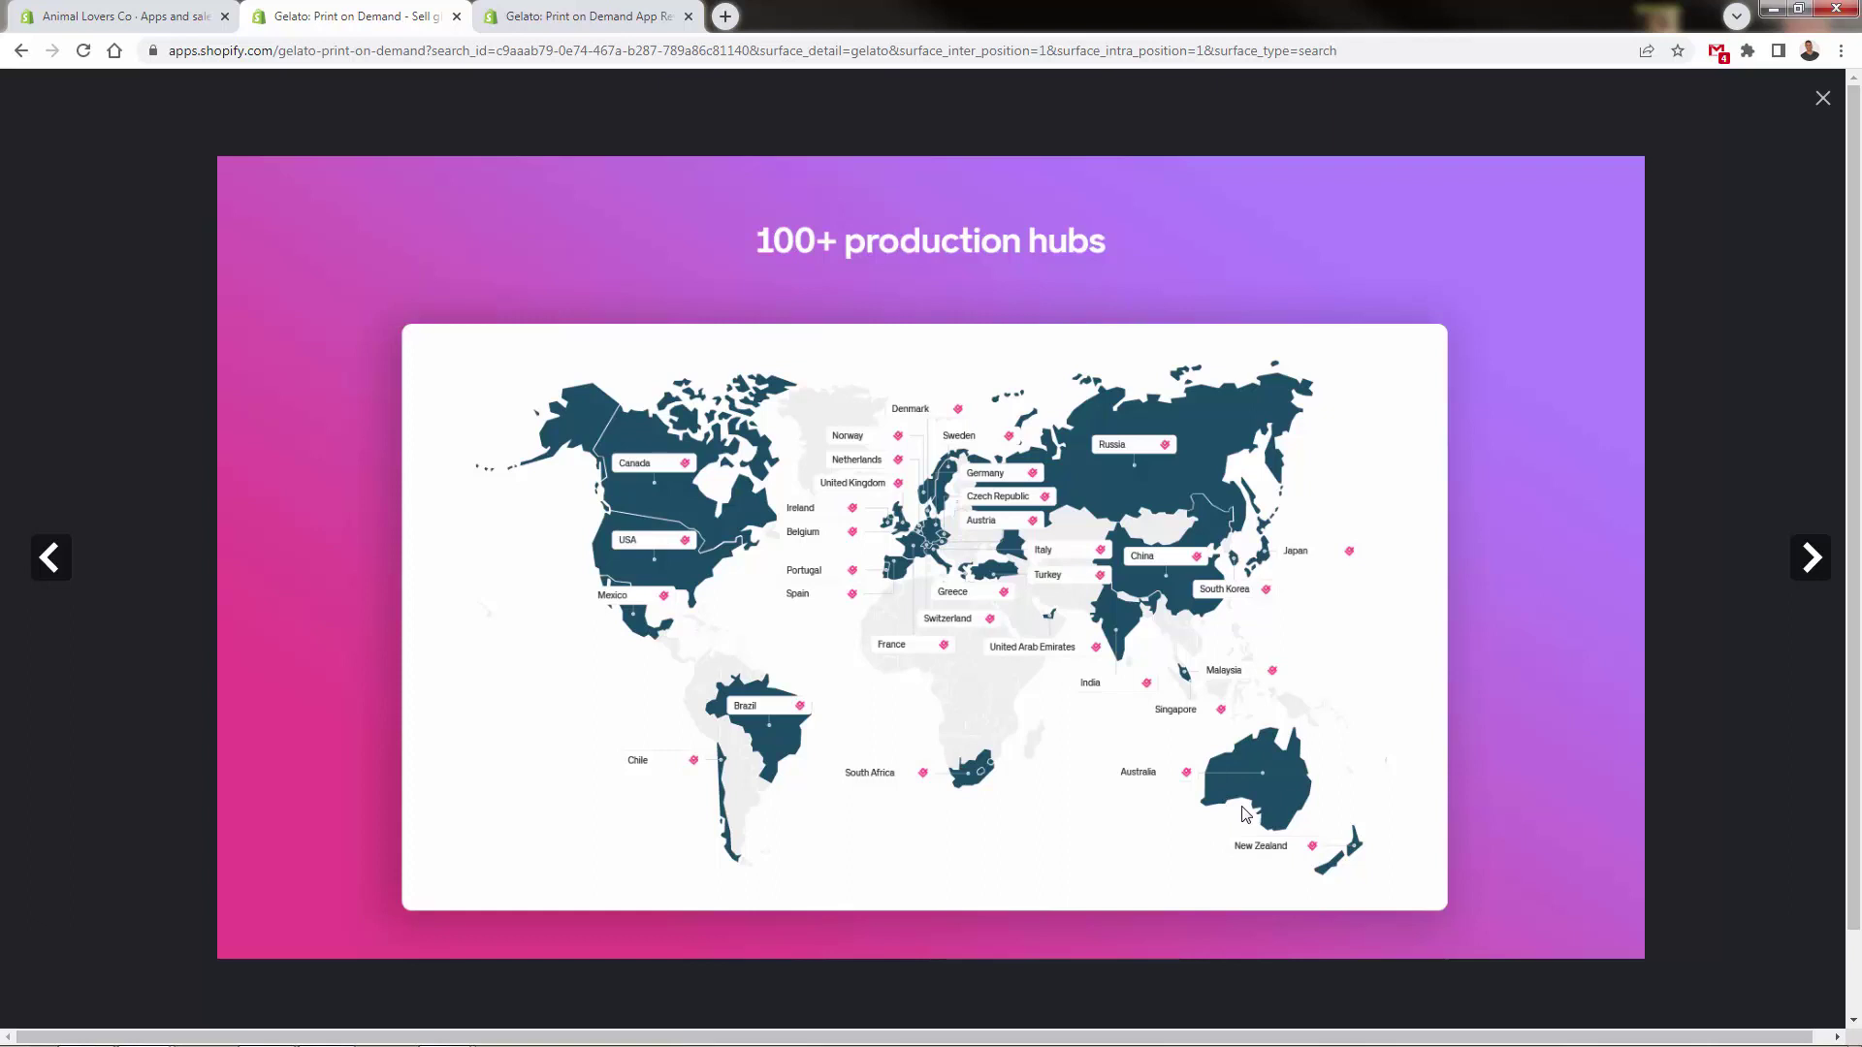
pyautogui.click(1812, 560)
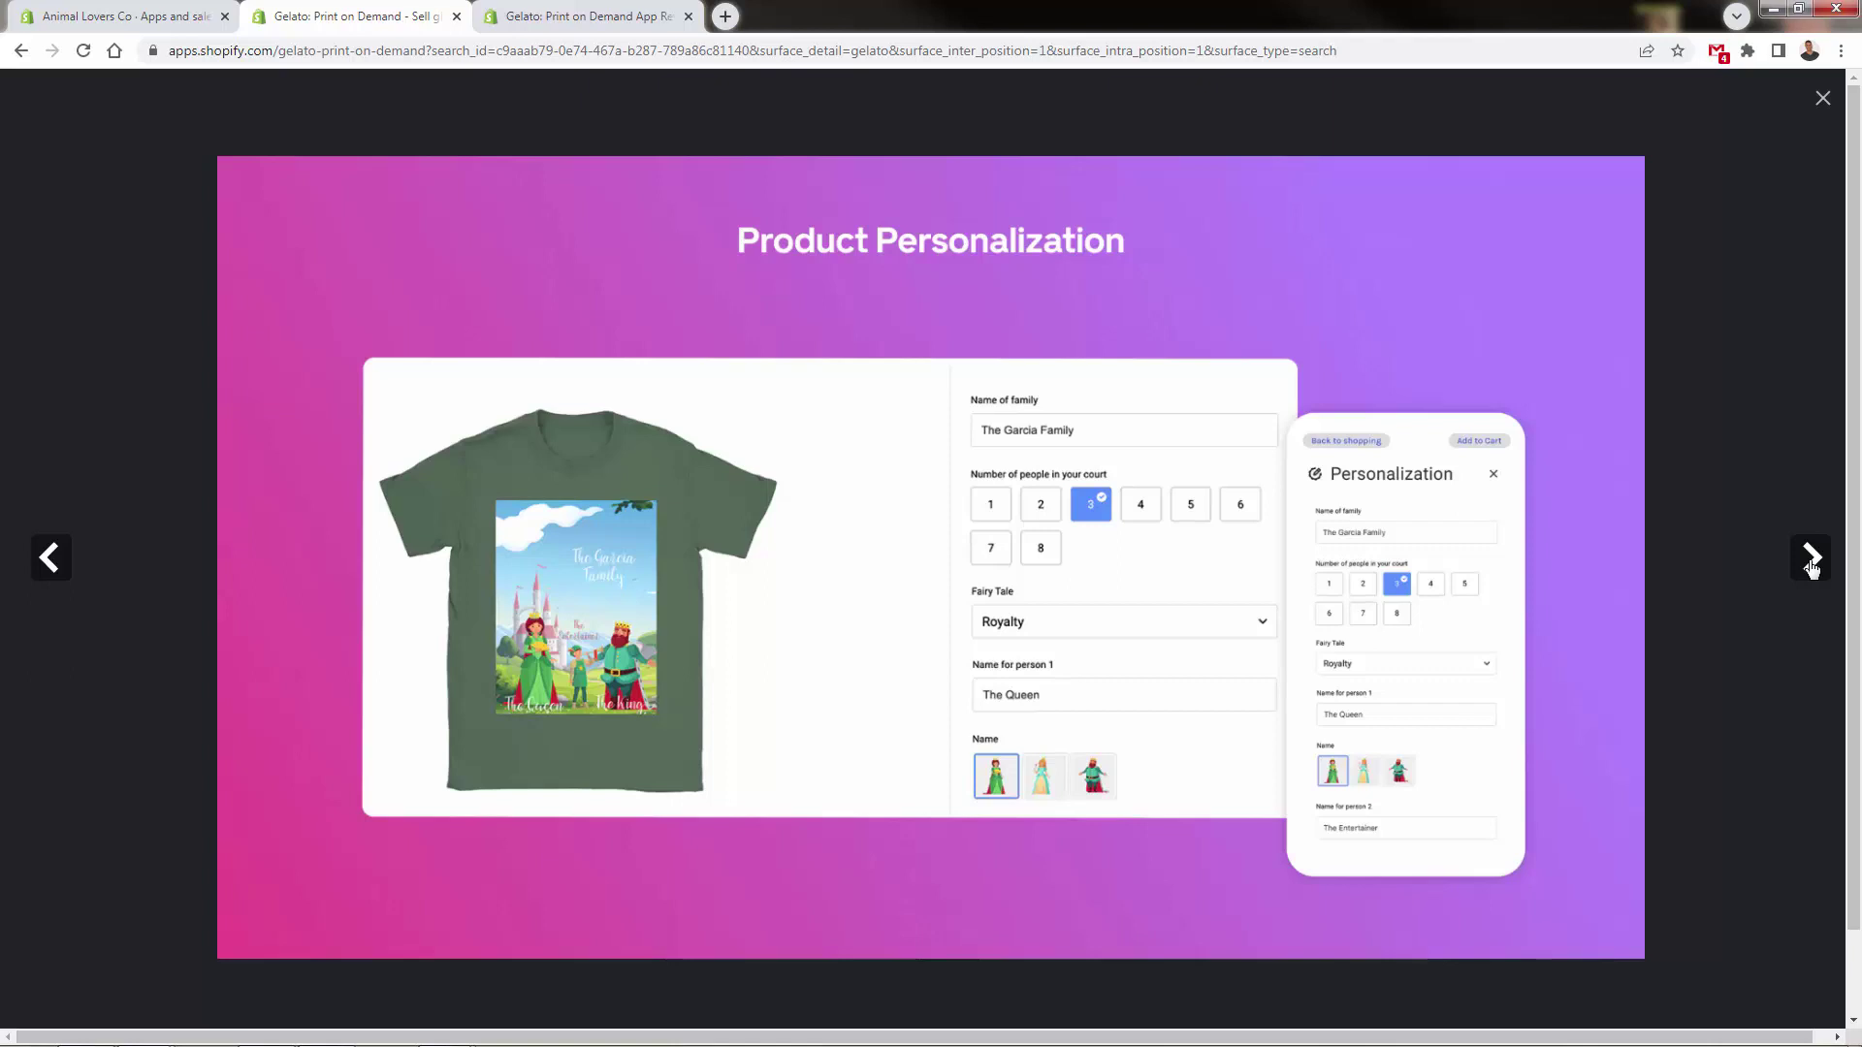
pyautogui.click(1811, 567)
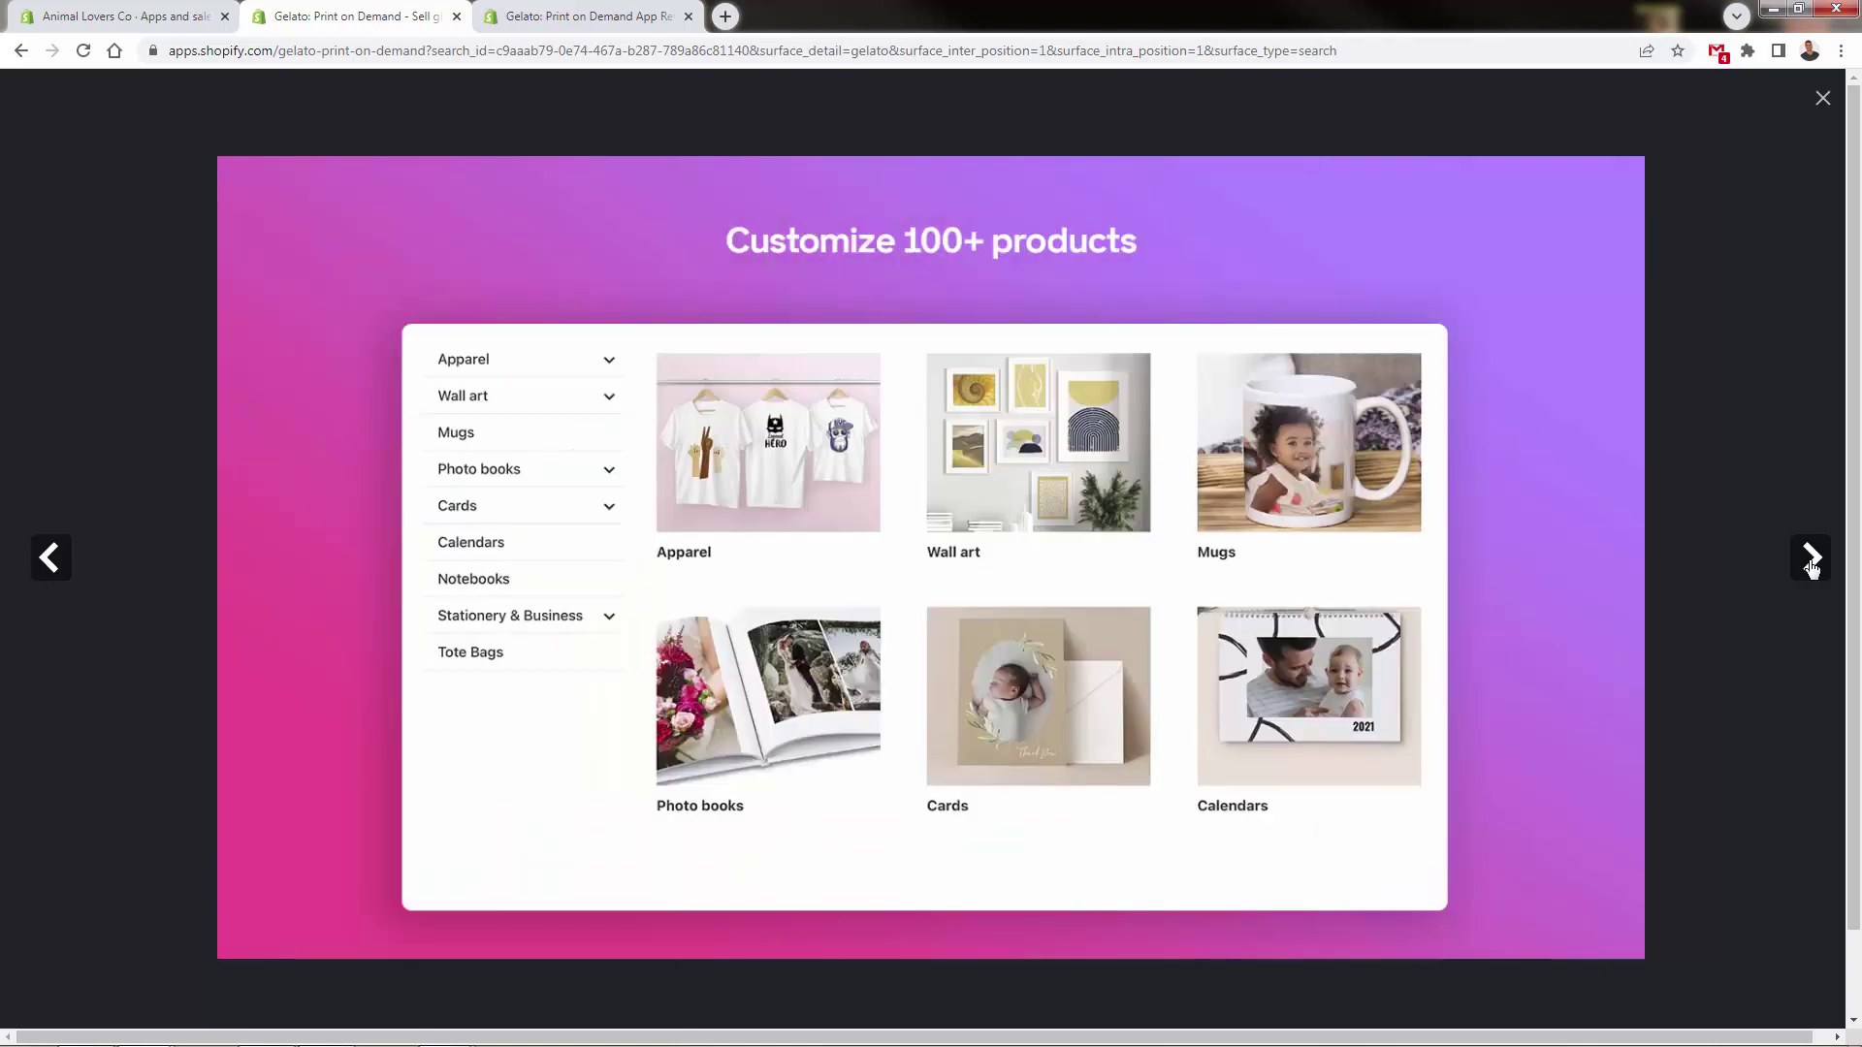
pyautogui.click(1822, 98)
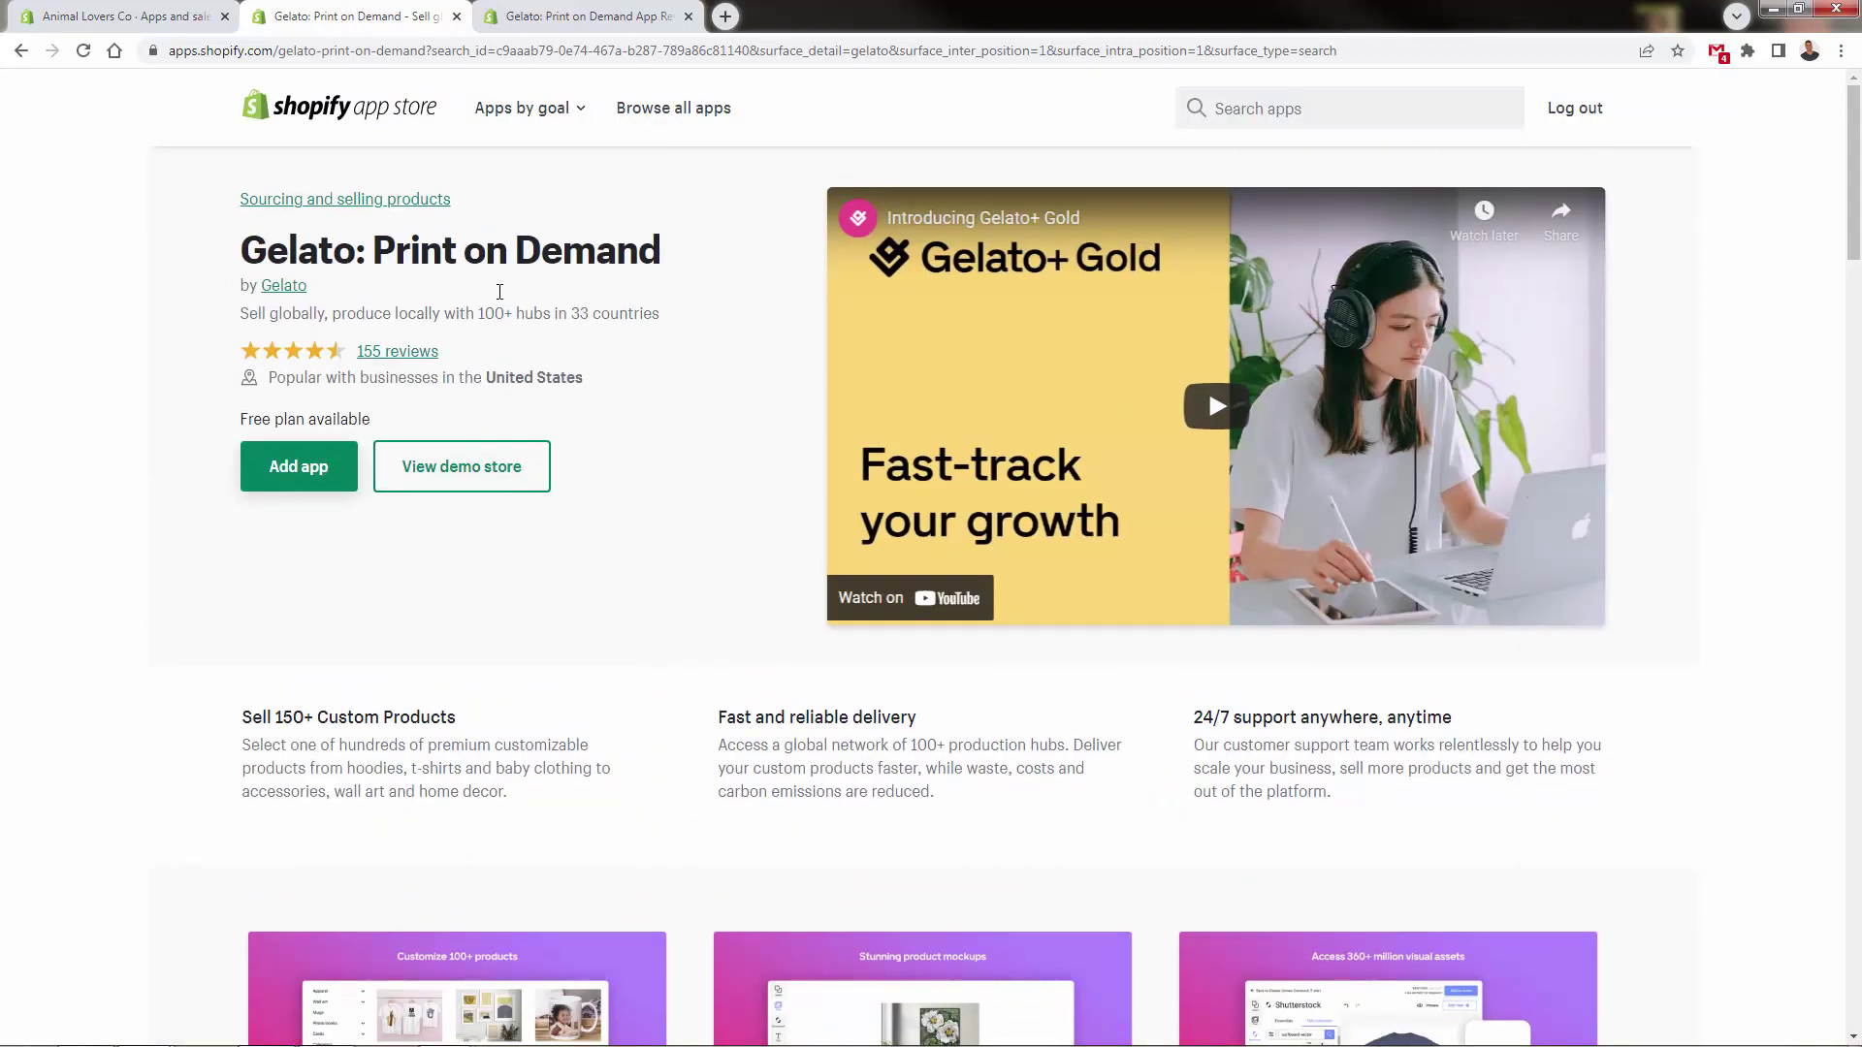
# - Add and install the Gelato: Print on Demand app on the Shopify store
pyautogui.click(282, 466)
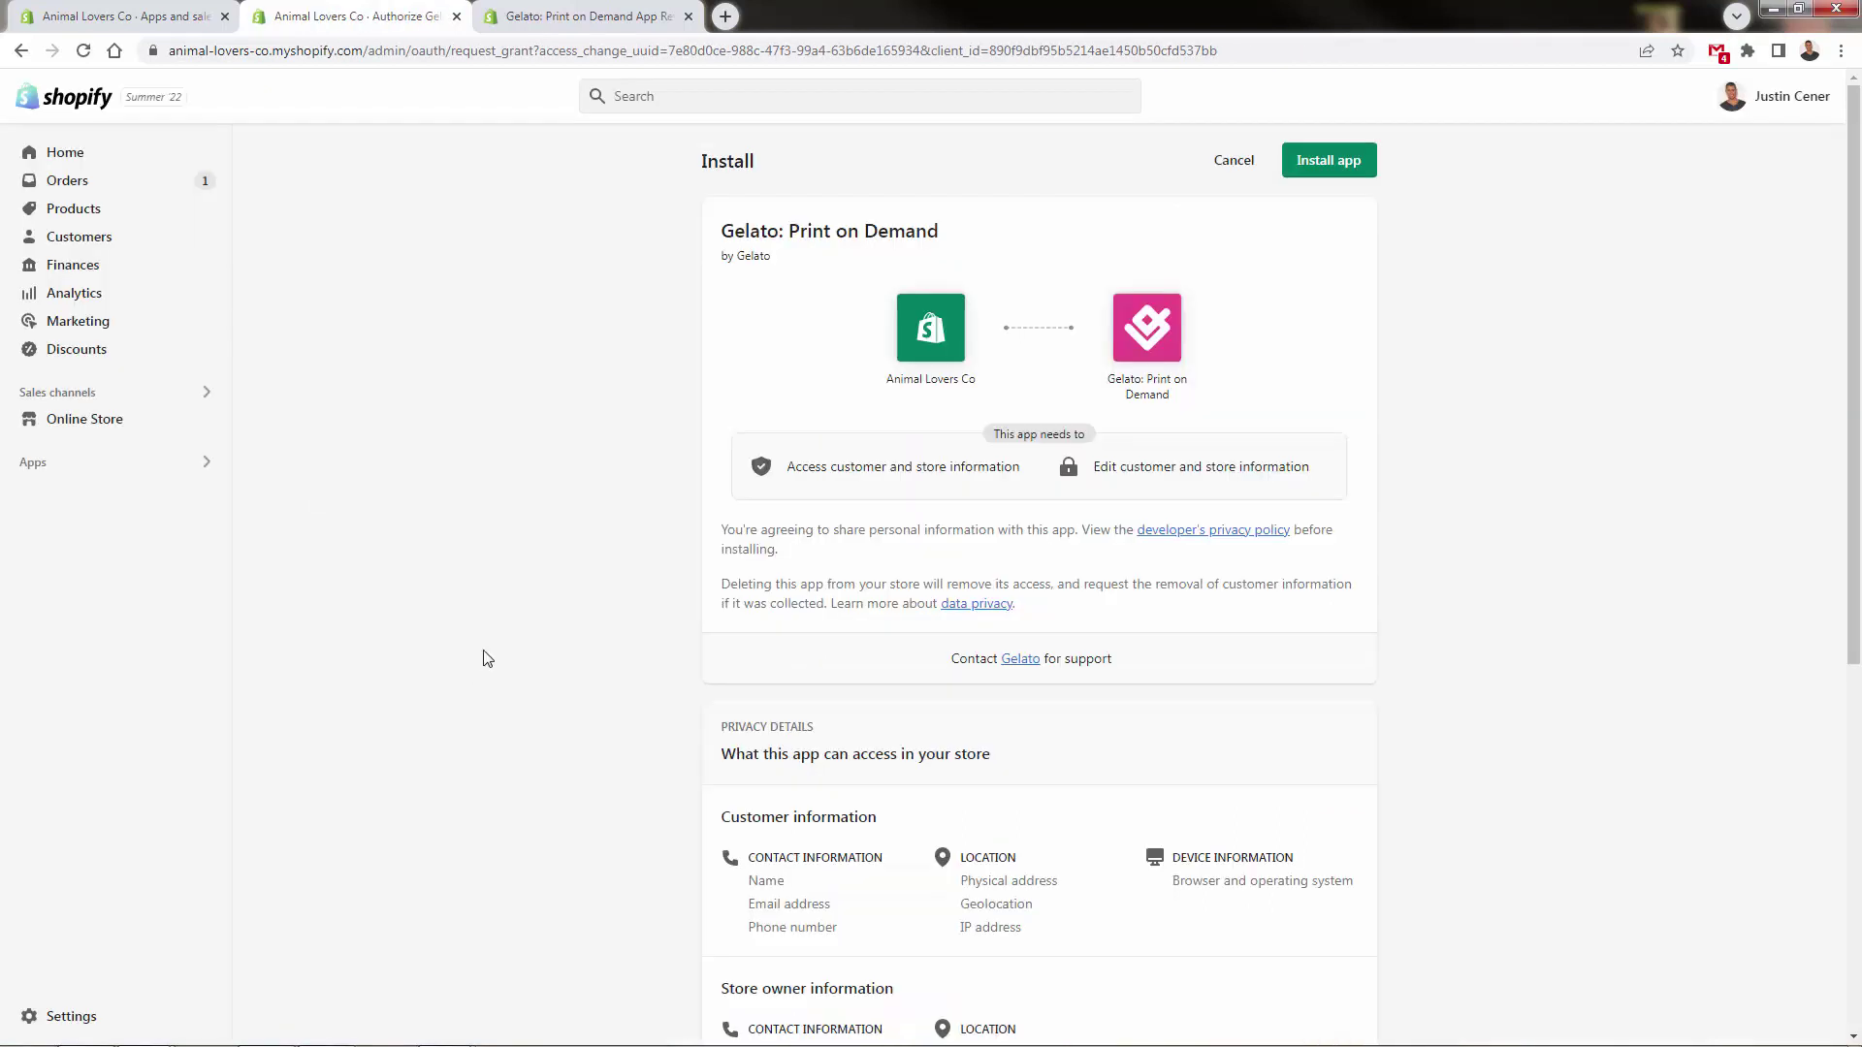
pyautogui.click(1362, 175)
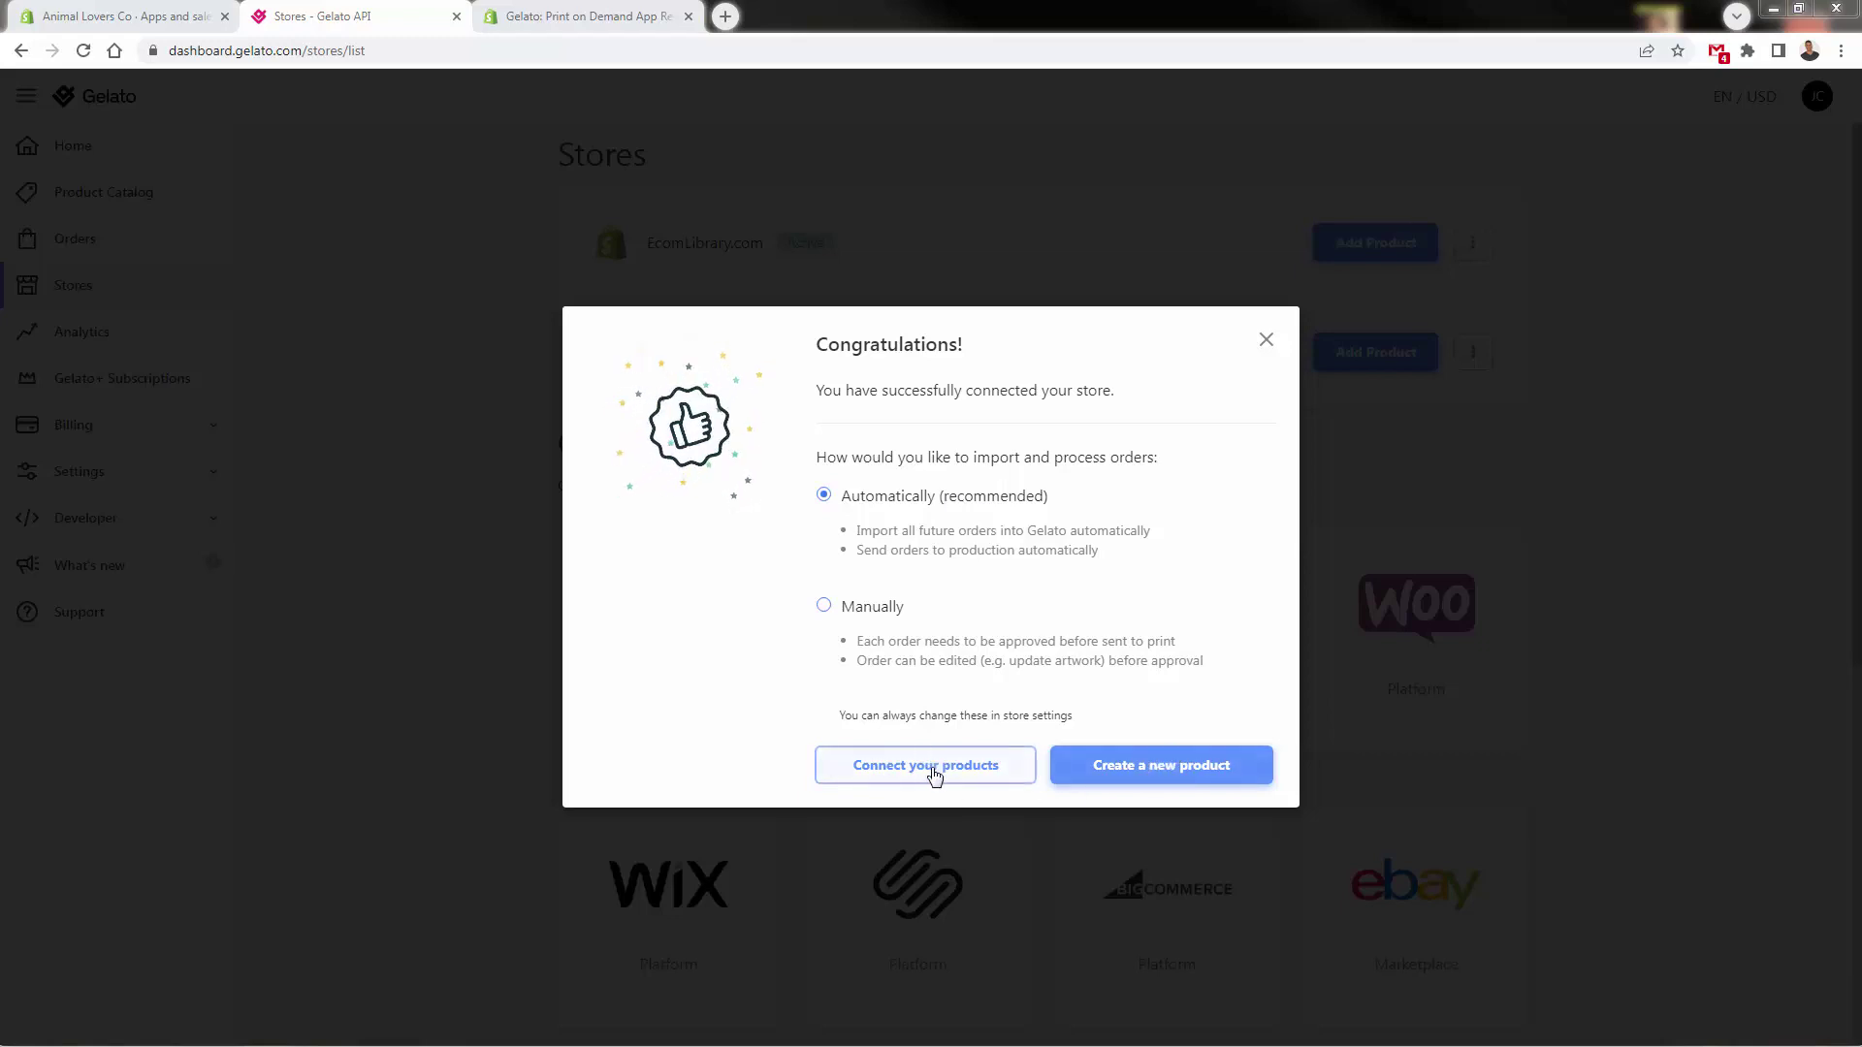
# - Start a new Gelato product and expand Men's clothing to view the T-shirts
pyautogui.click(1183, 777)
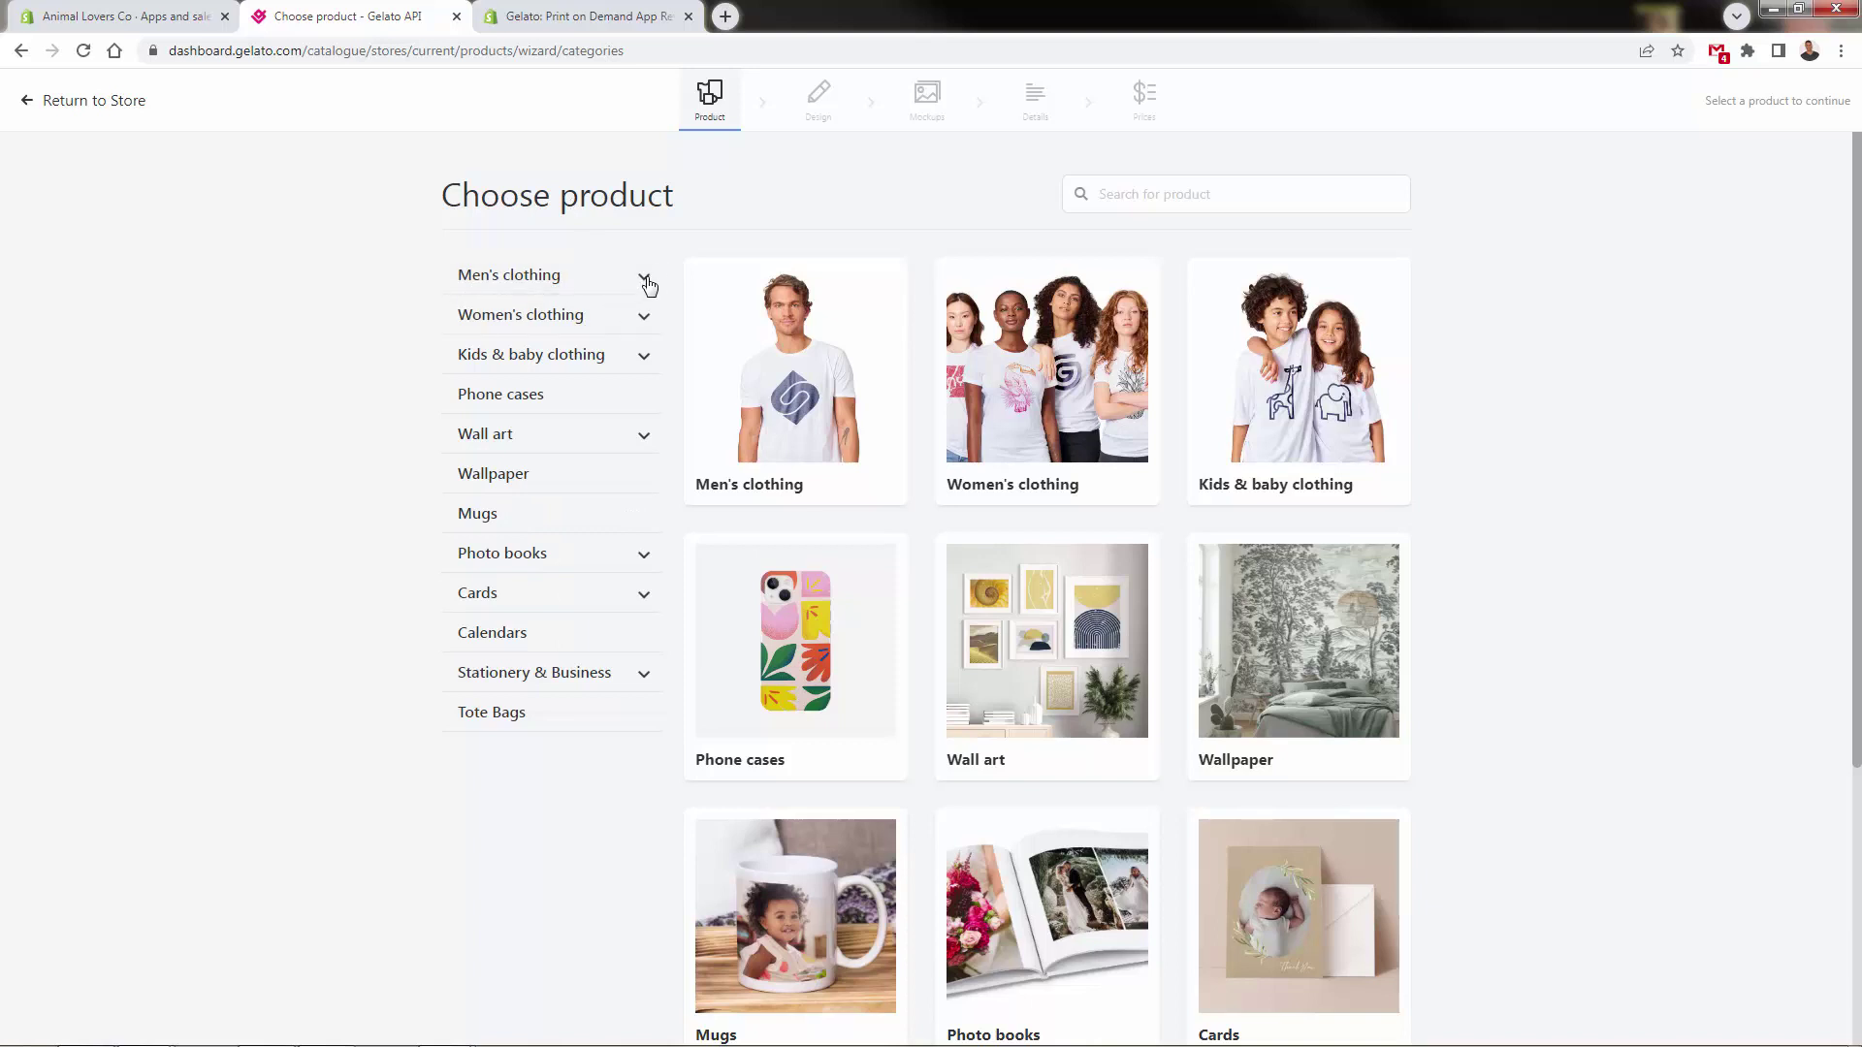
pyautogui.click(646, 281)
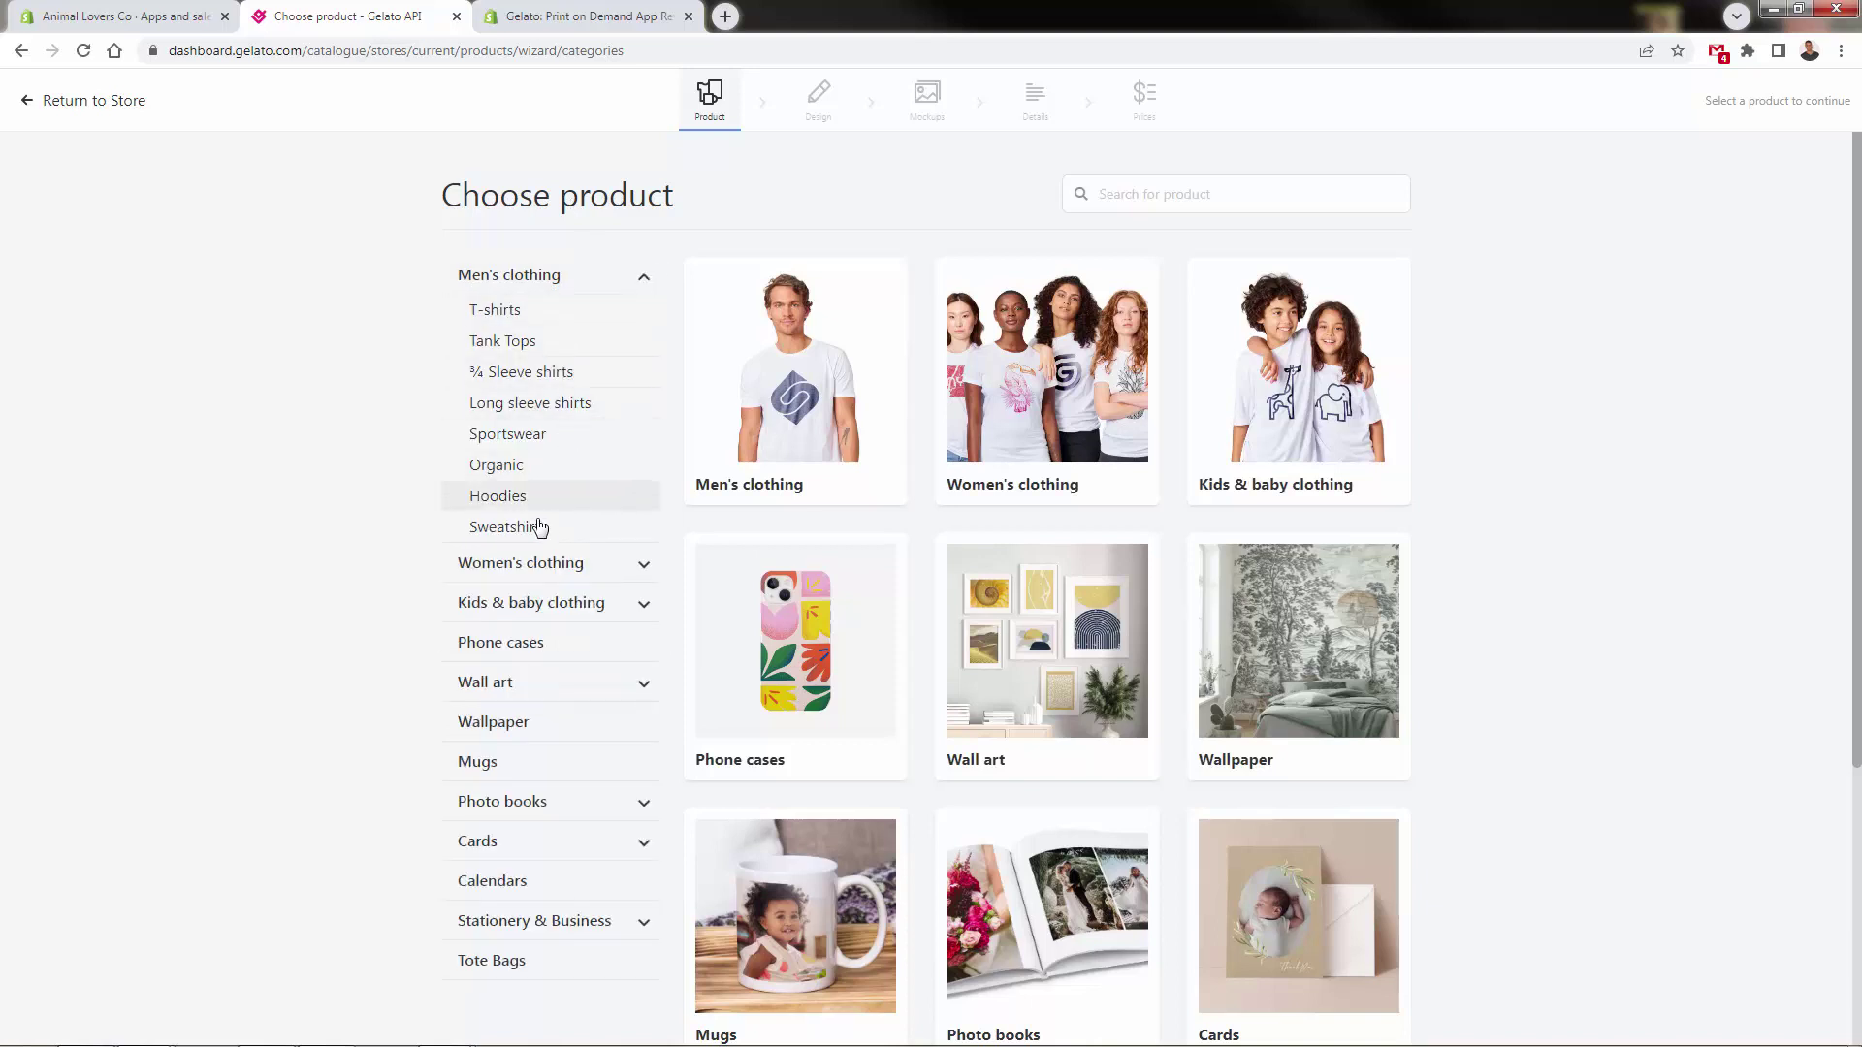
pyautogui.click(530, 315)
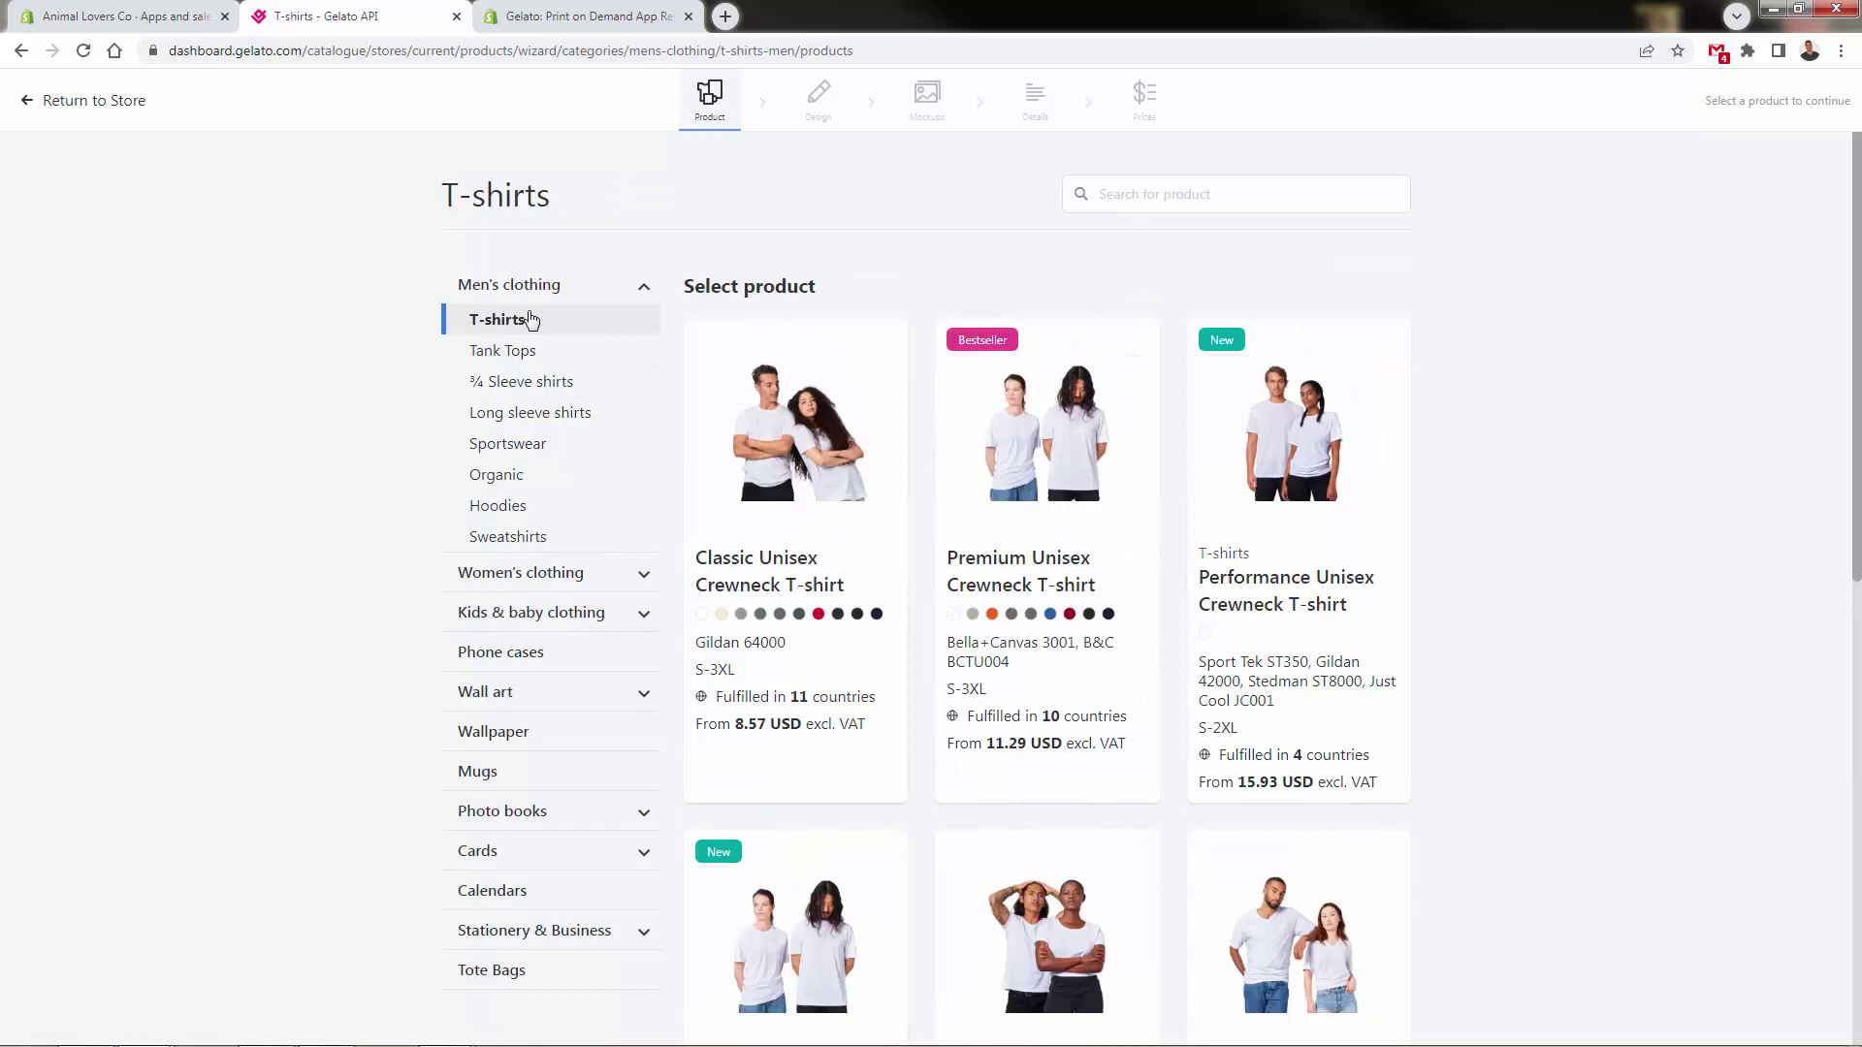
pyautogui.scroll(-5, 791, 622)
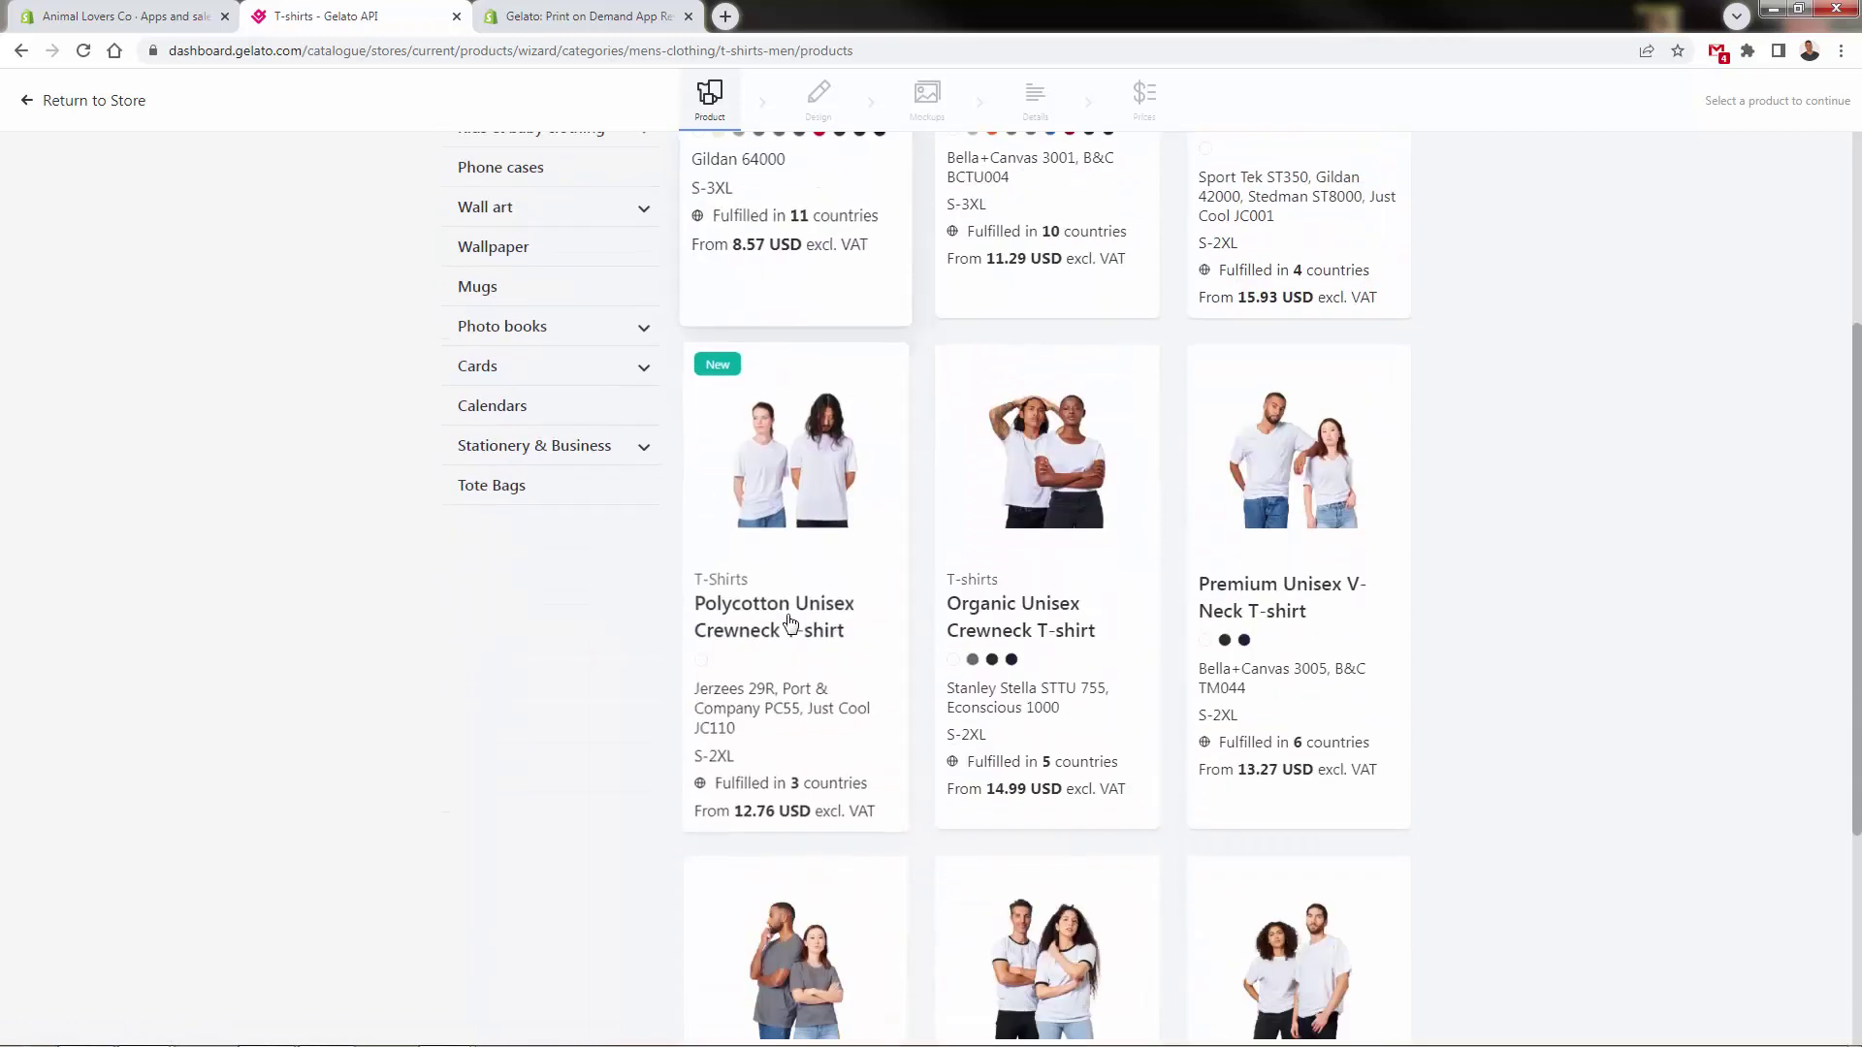
pyautogui.scroll(5, 790, 622)
# - Browse the men's Tank Tops, ¾ Sleeve, Long sleeve, Organic and Hoodies listings
pyautogui.click(504, 350)
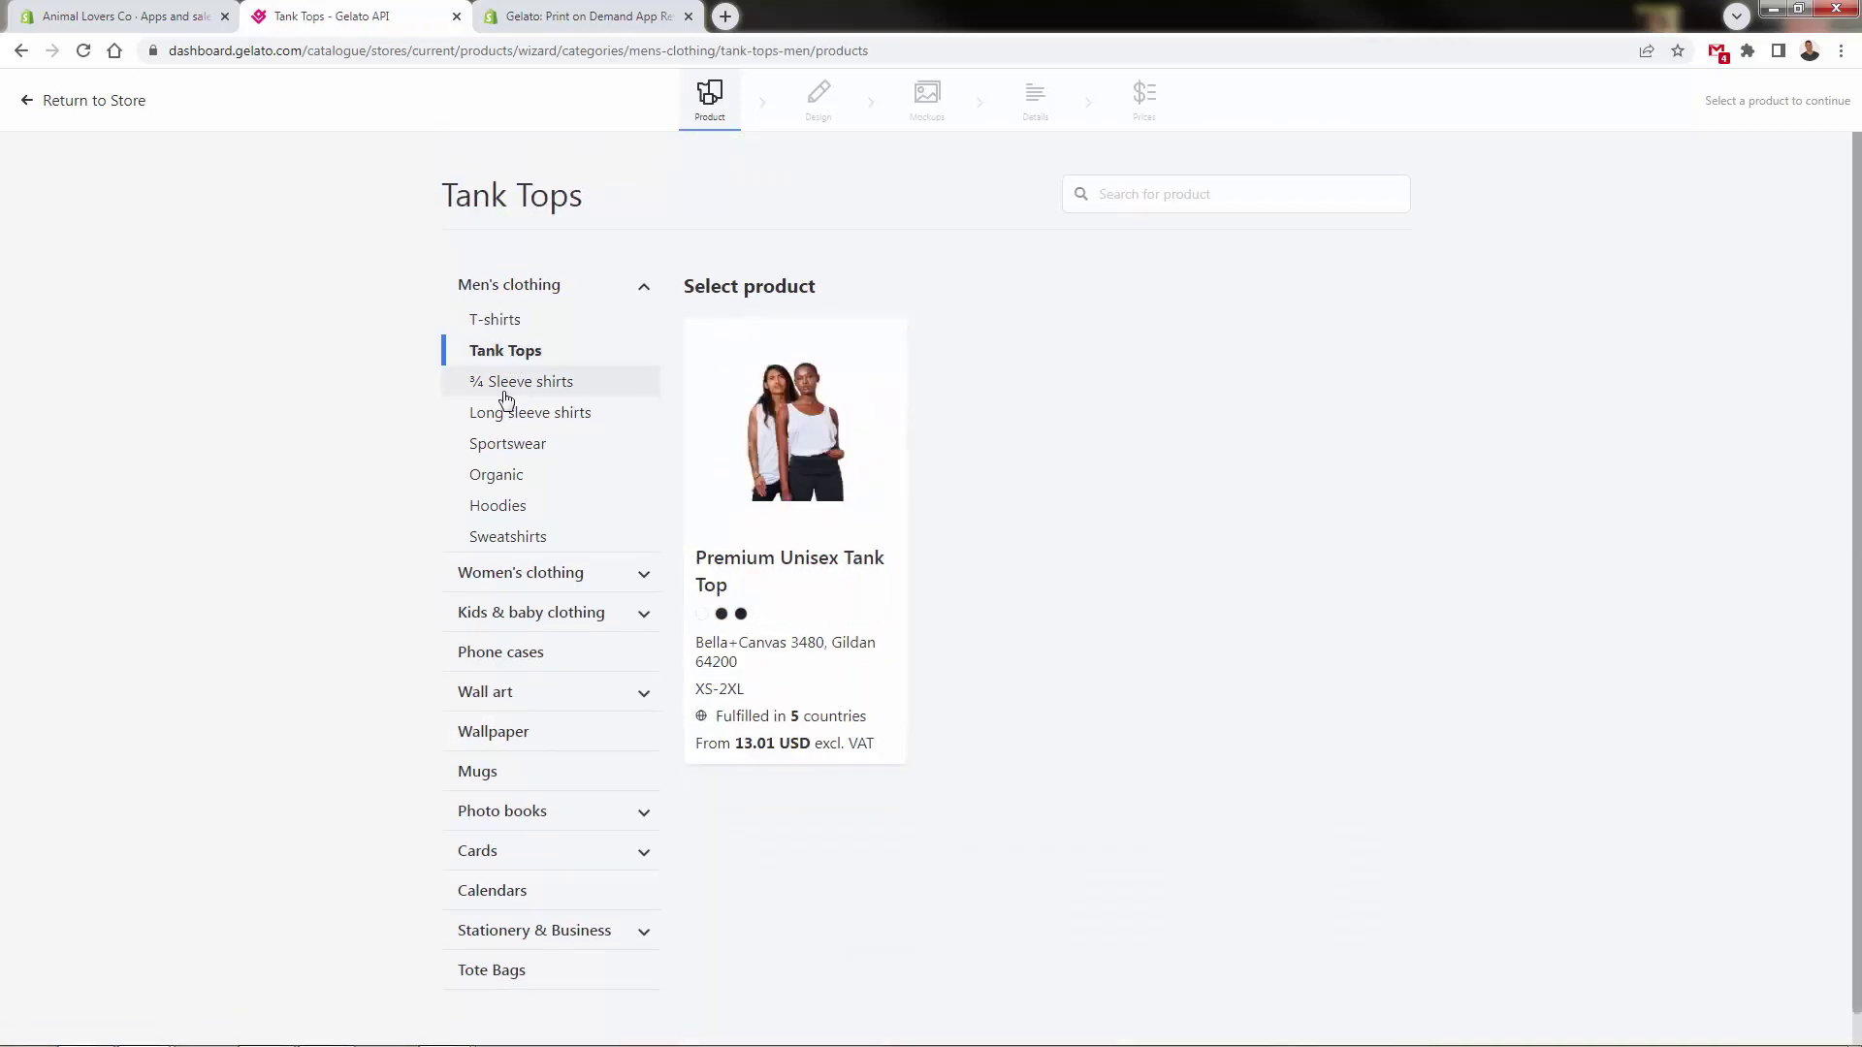
pyautogui.click(504, 388)
pyautogui.click(512, 415)
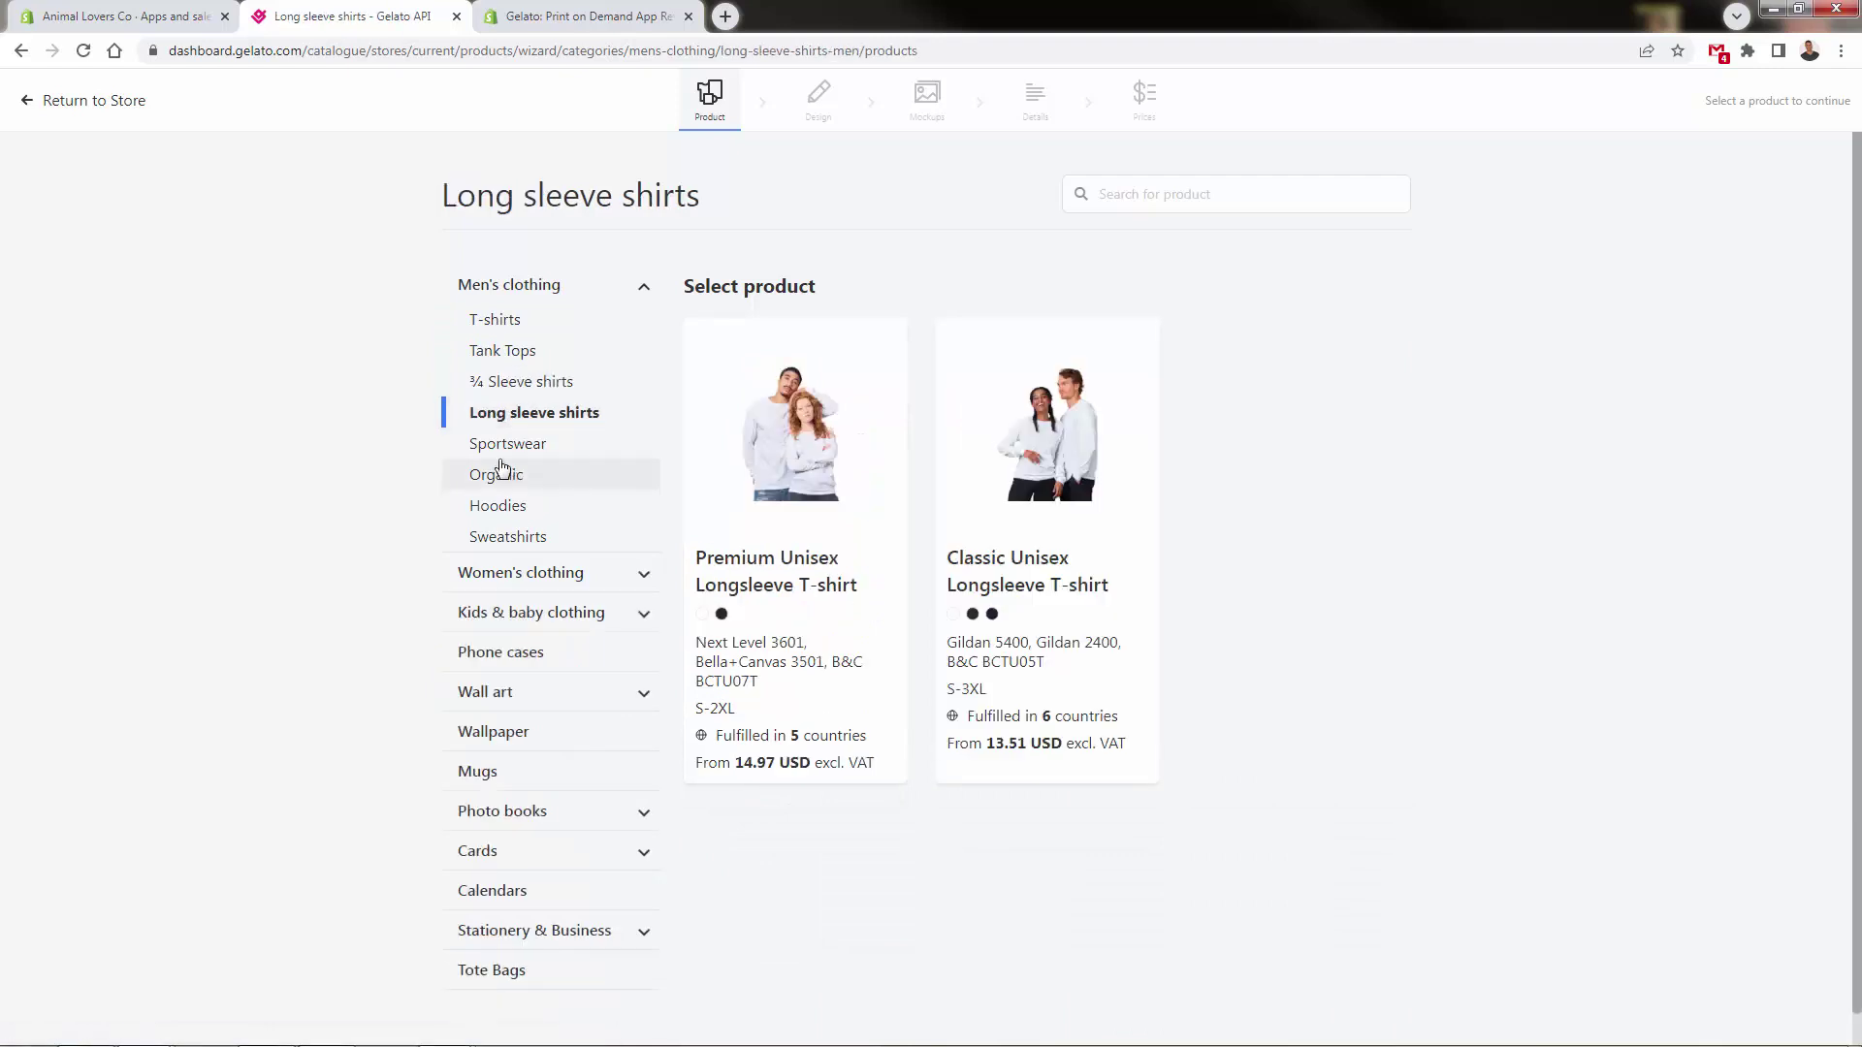
pyautogui.click(503, 472)
pyautogui.click(501, 506)
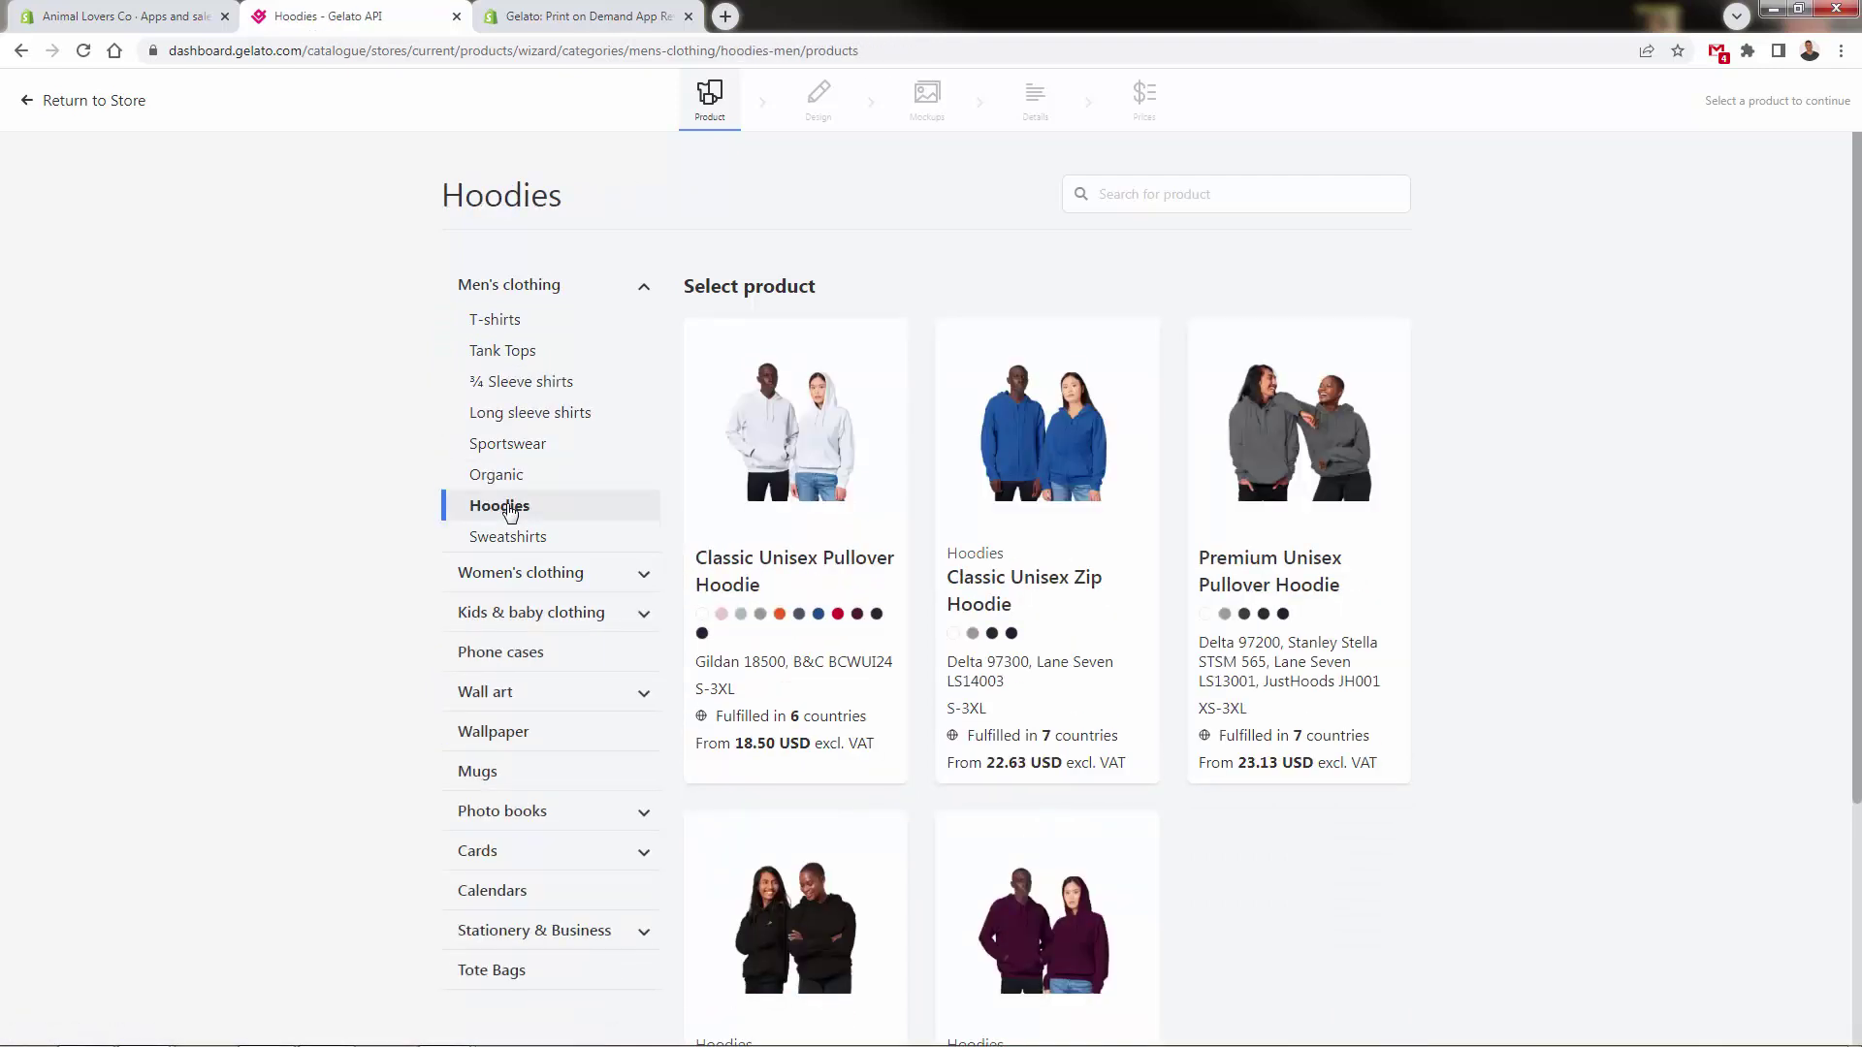
pyautogui.scroll(-2, 1191, 776)
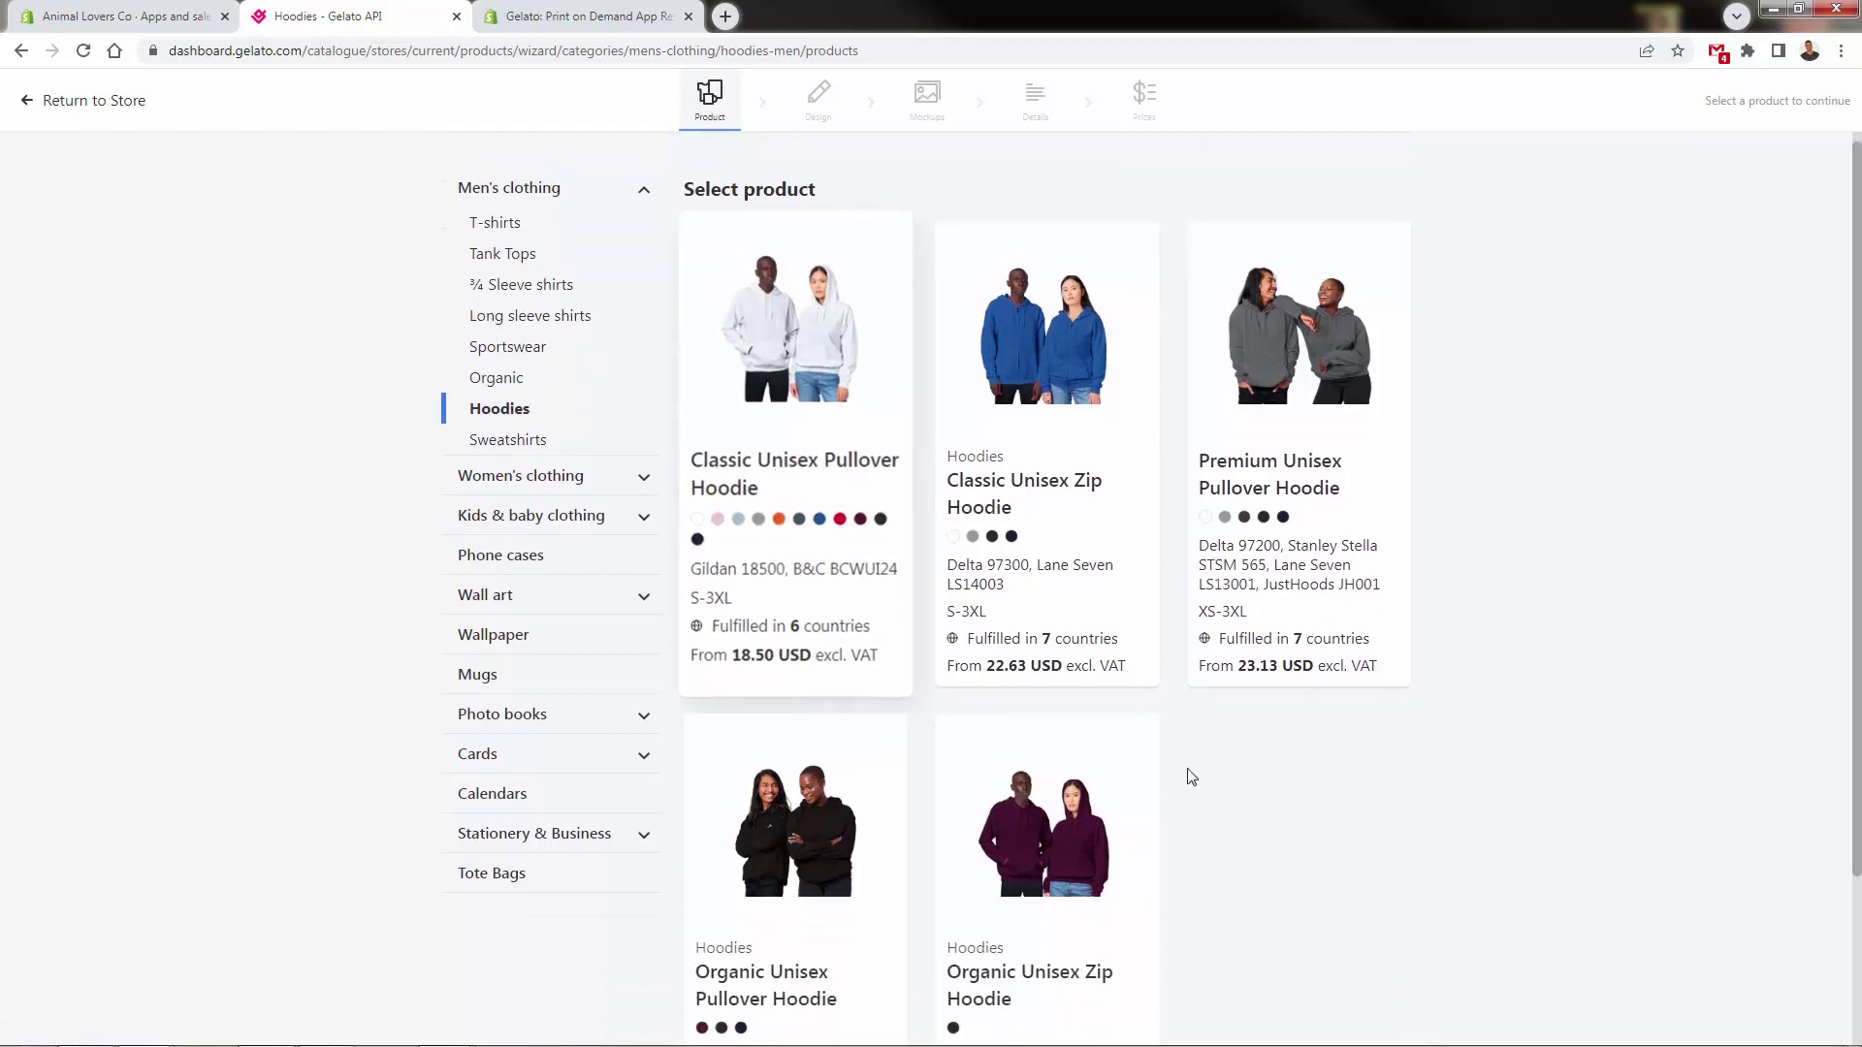
pyautogui.scroll(-2, 1191, 775)
pyautogui.scroll(3, 1184, 773)
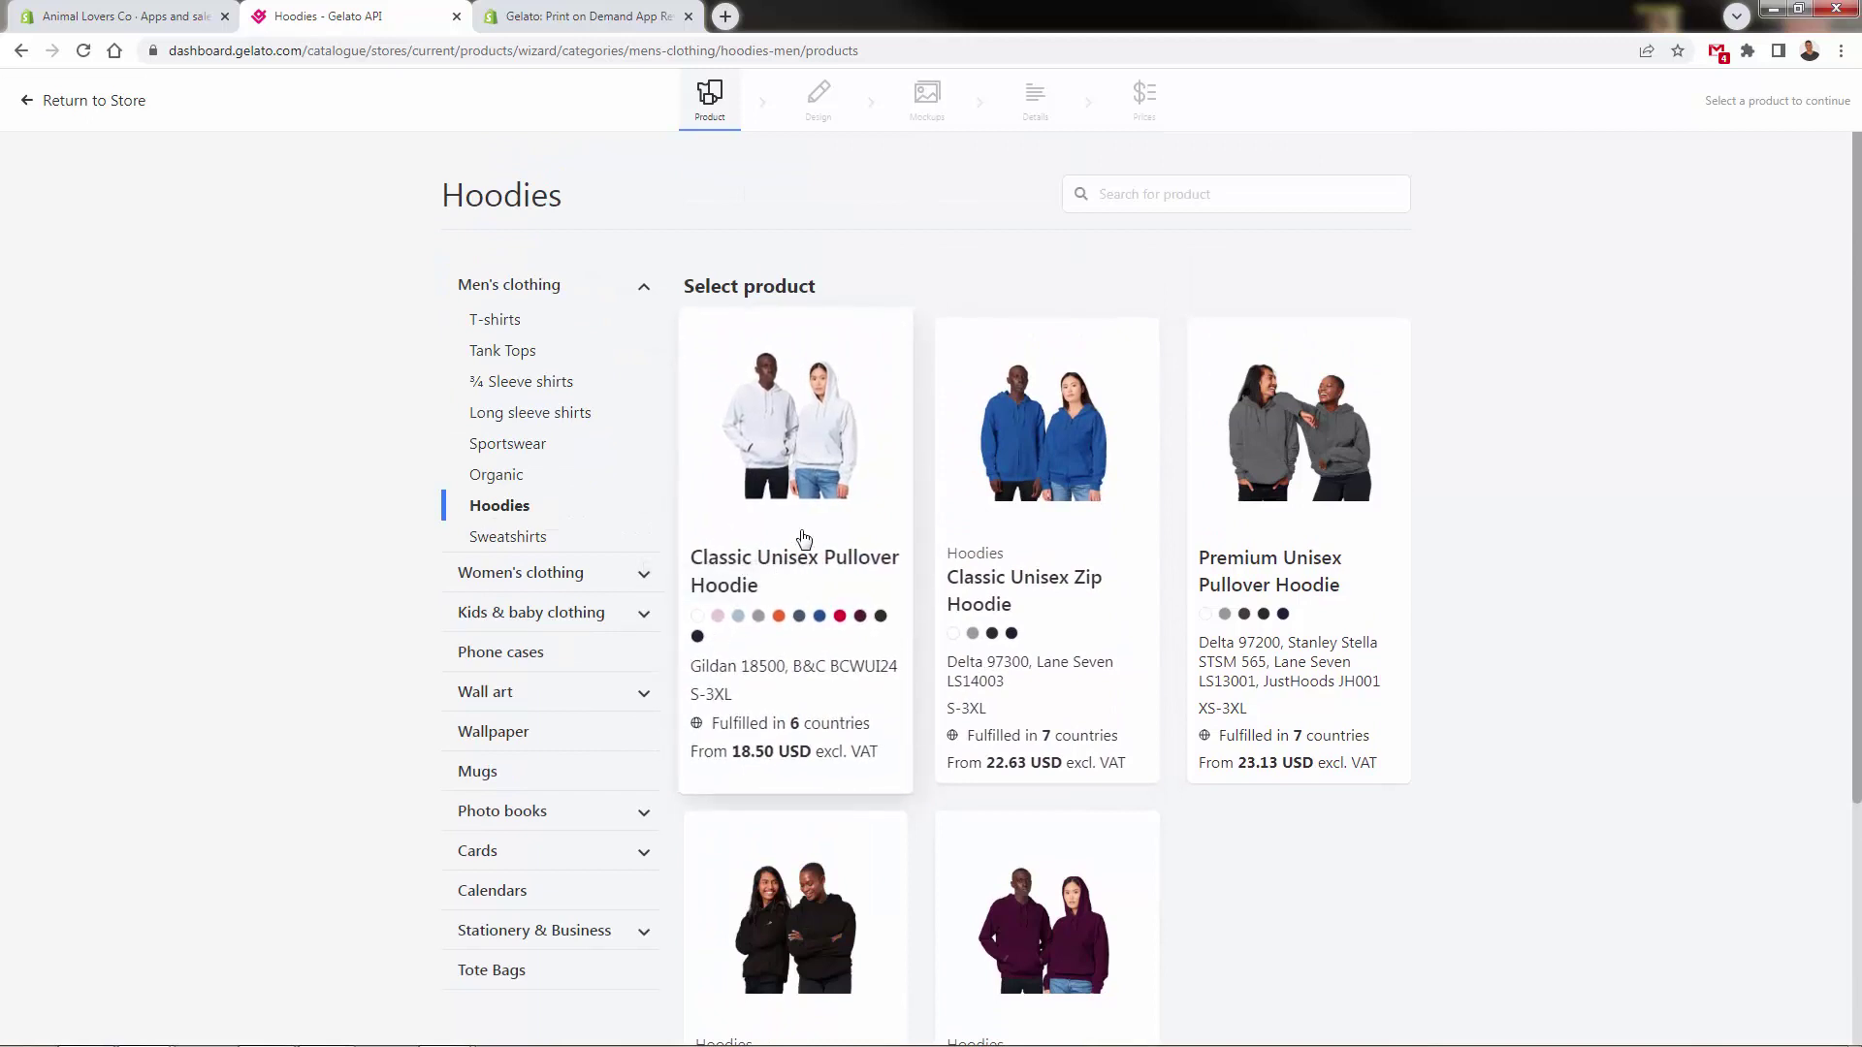
# - Expand and collapse the Women's and Kids & baby clothing categories
pyautogui.click(643, 580)
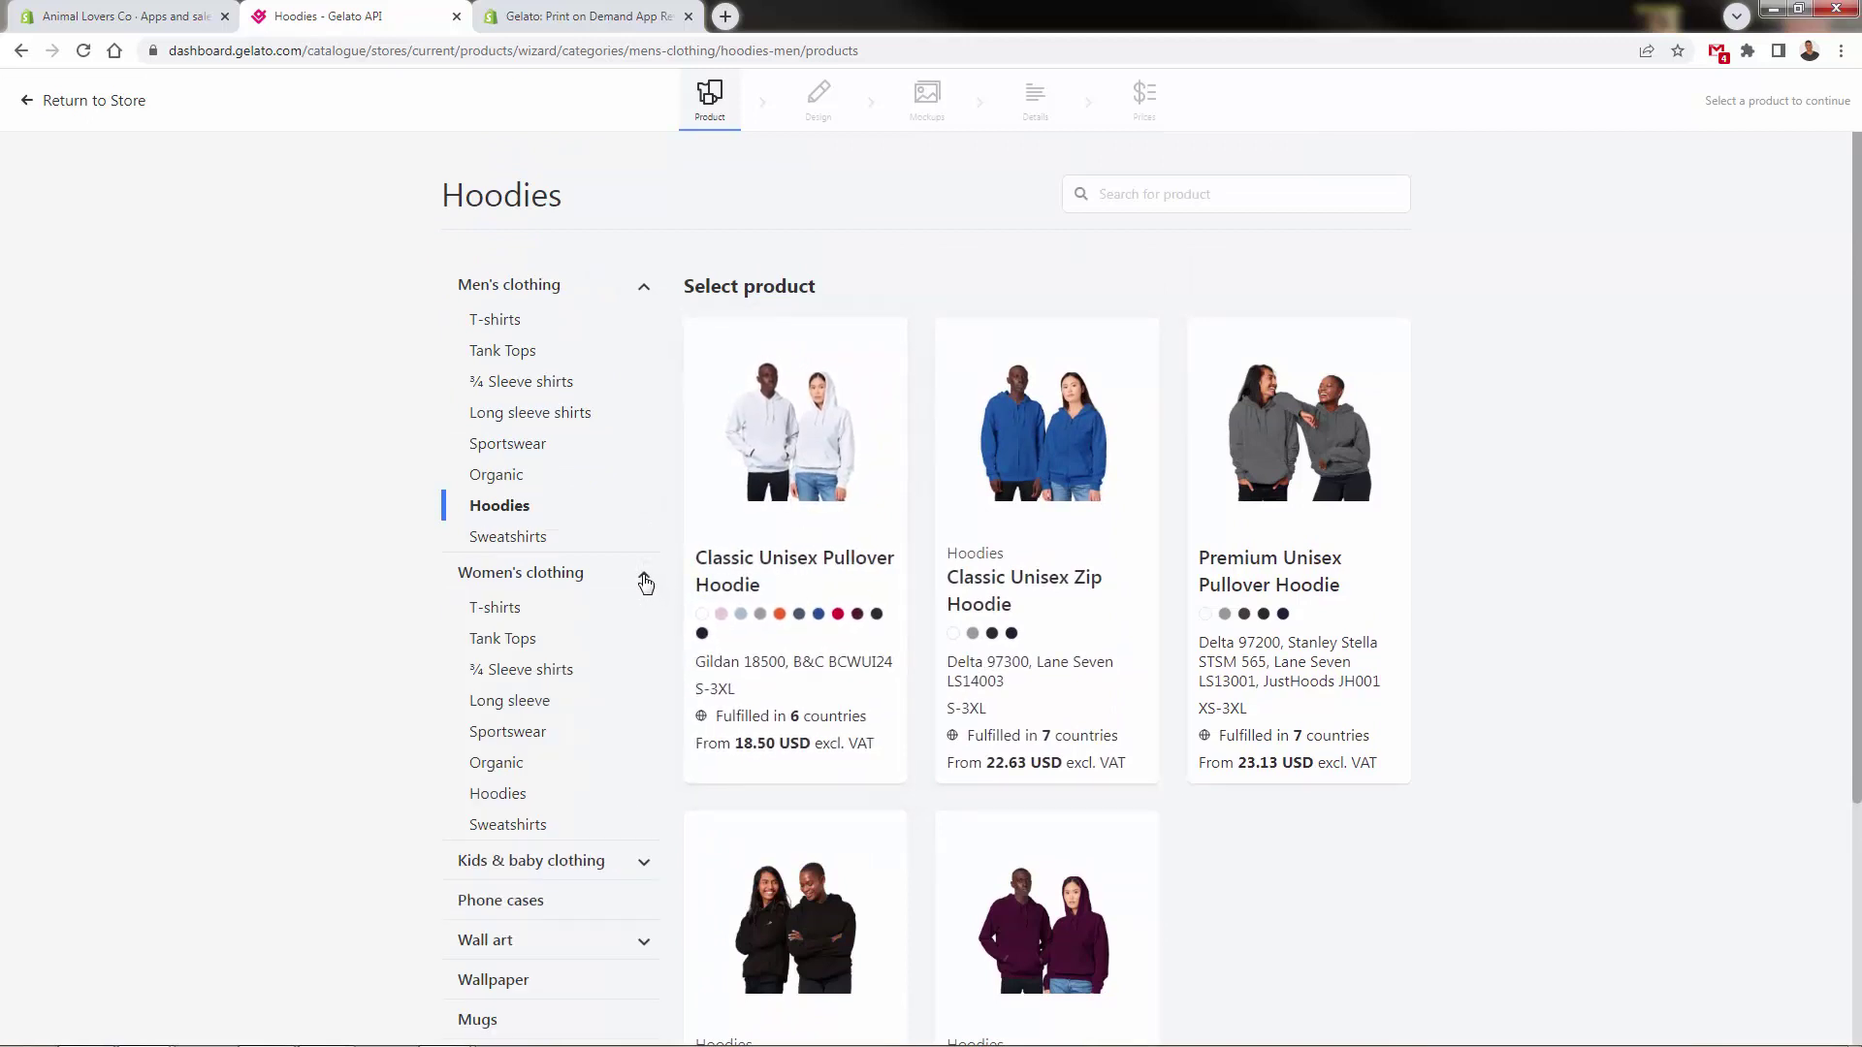
pyautogui.click(644, 580)
pyautogui.click(644, 614)
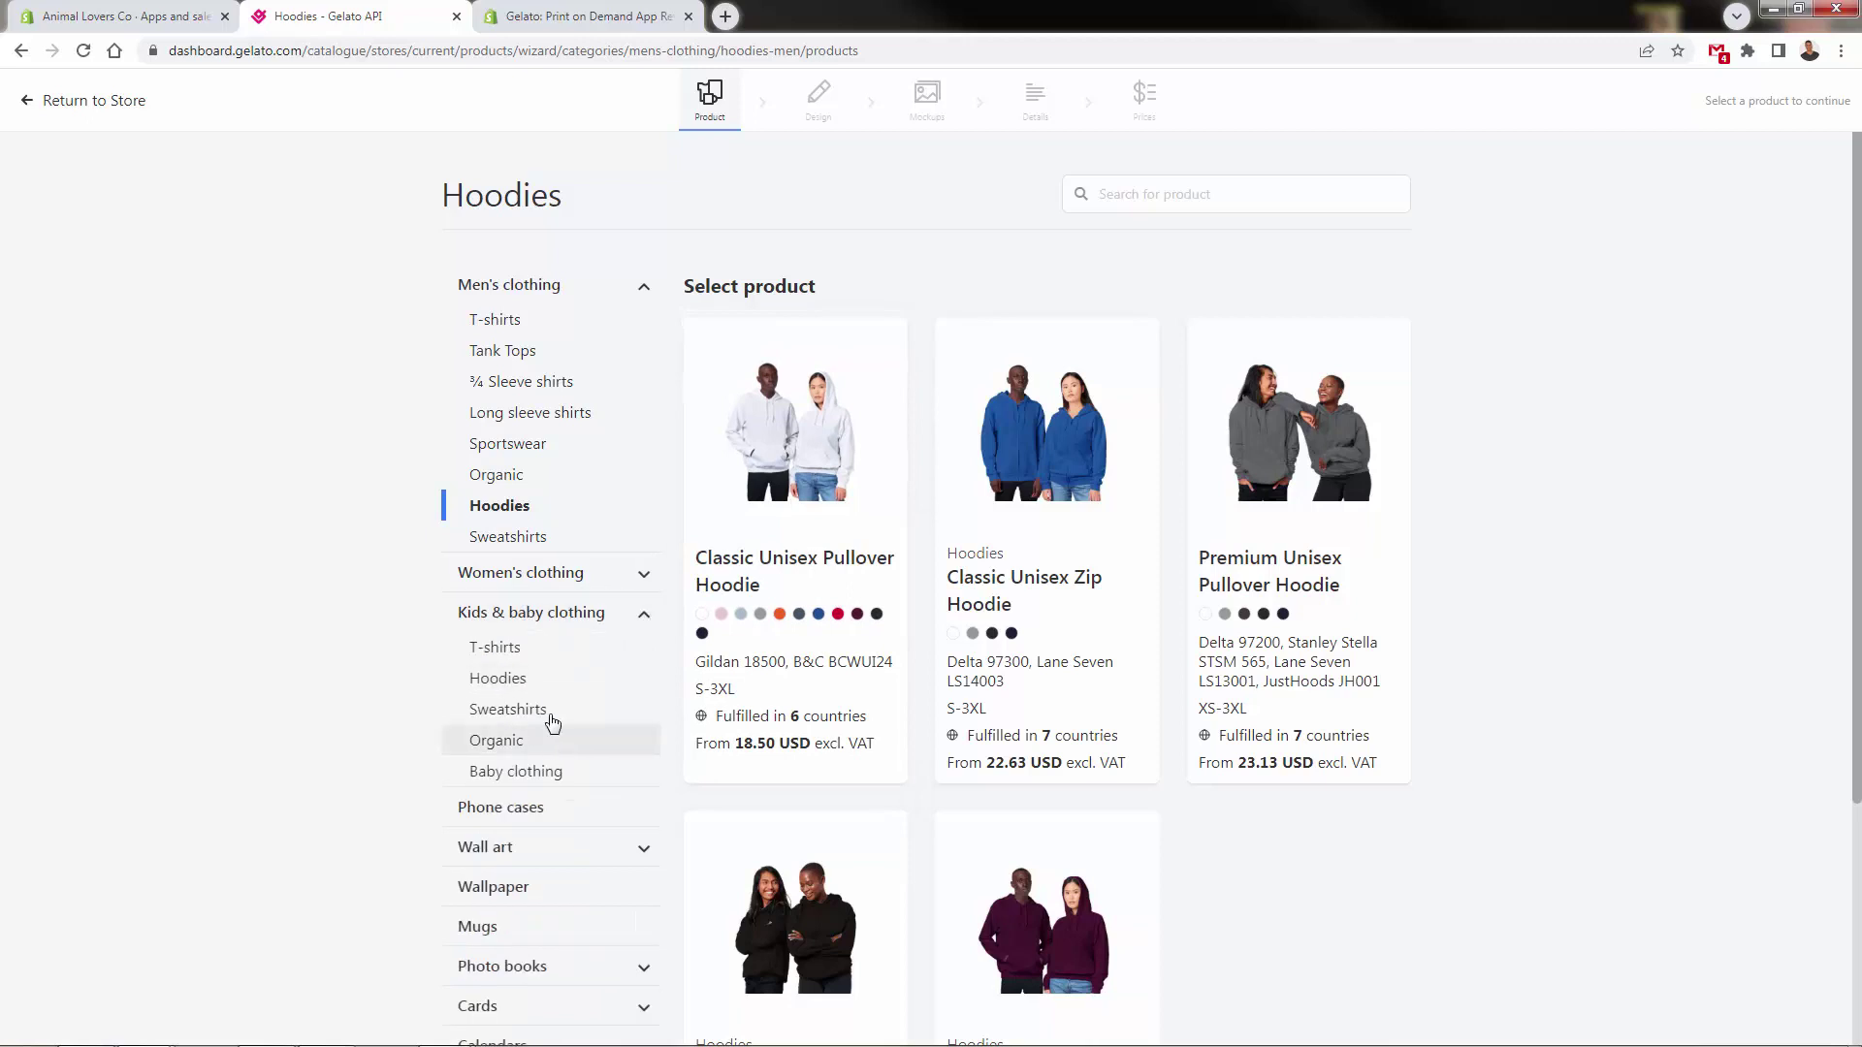
pyautogui.click(644, 614)
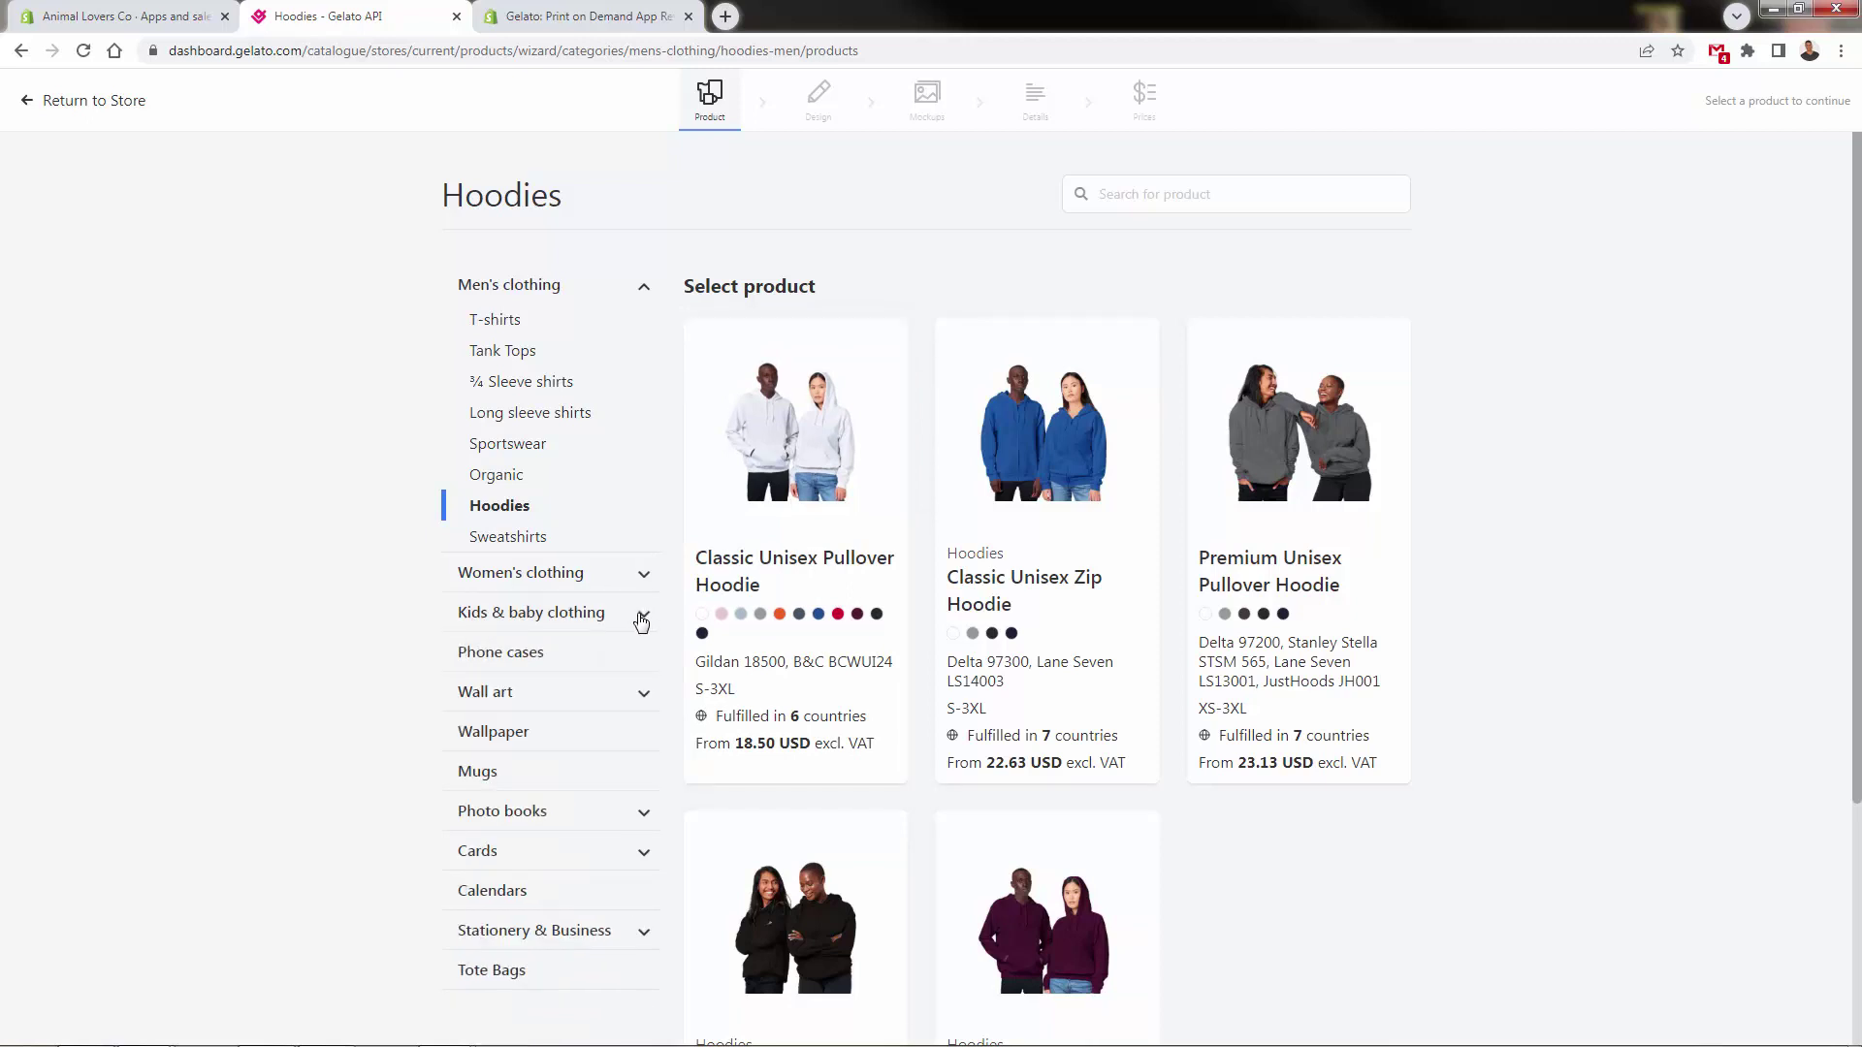
# - Browse the Phone cases, Wall art and Wallpaper categories
pyautogui.click(534, 655)
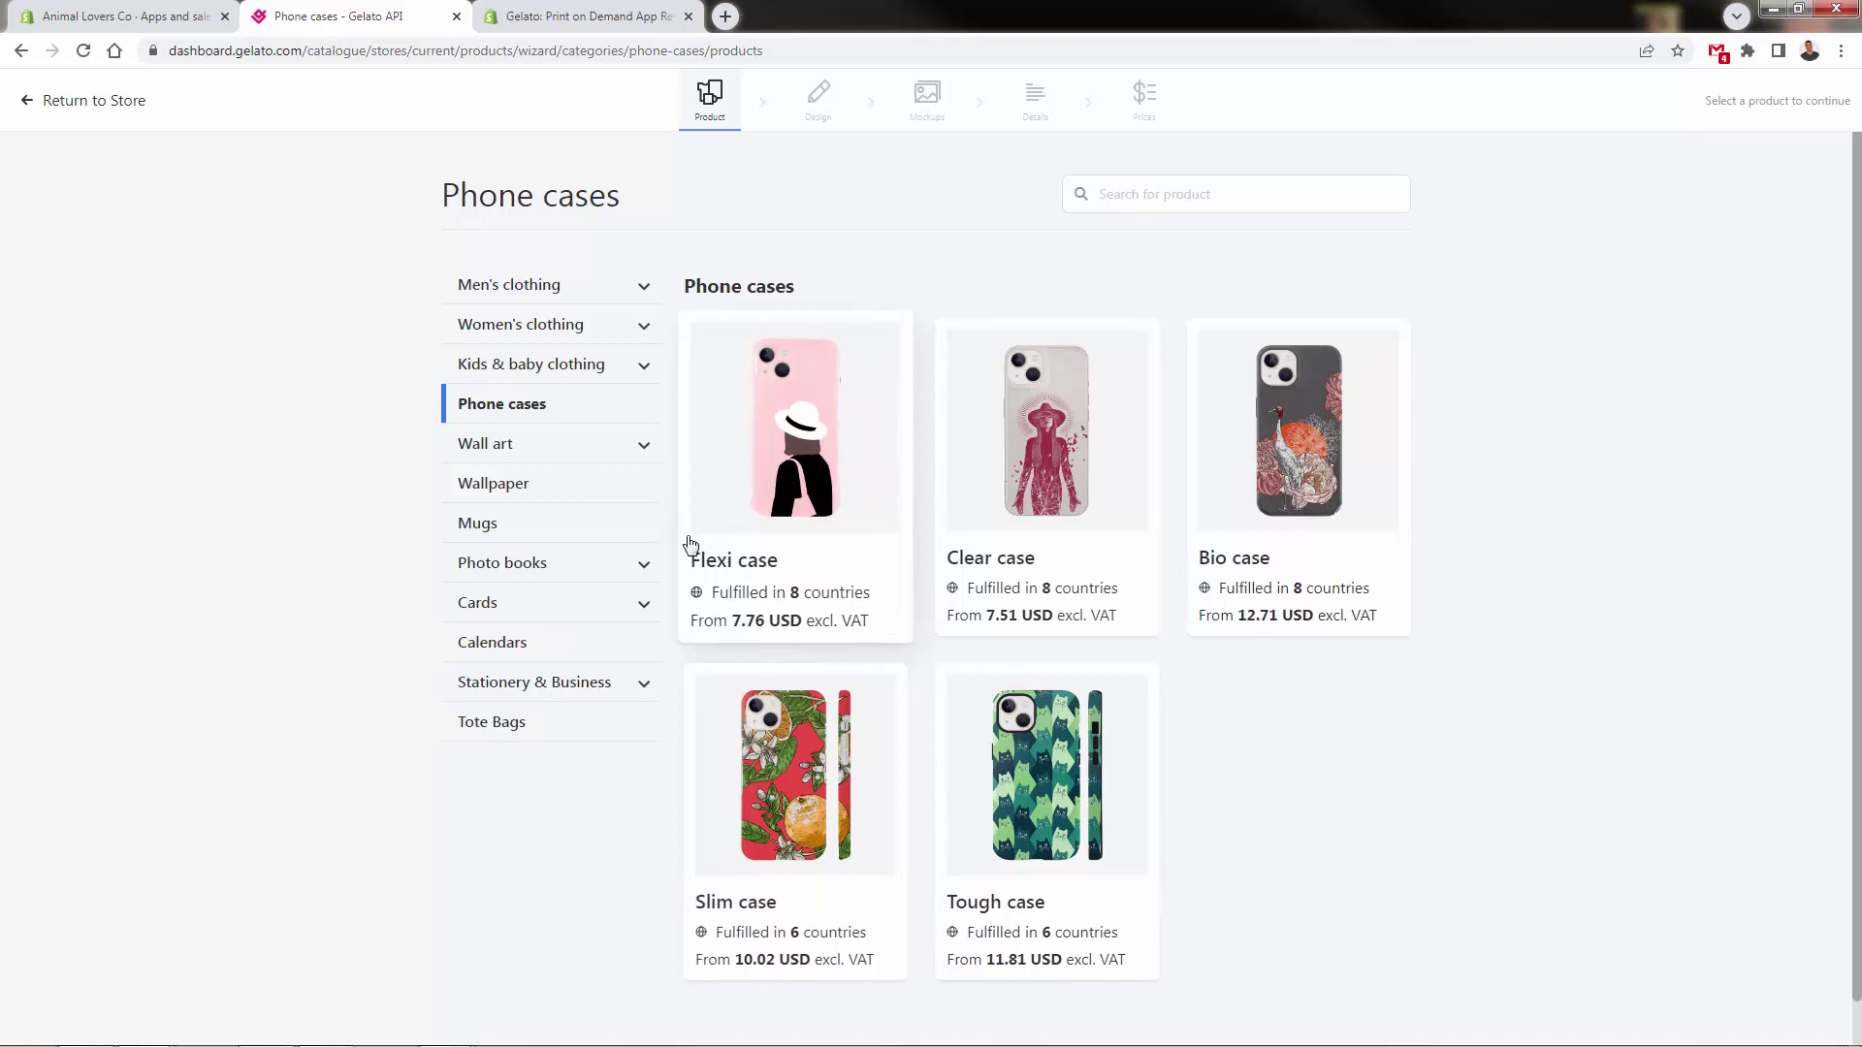
pyautogui.click(622, 461)
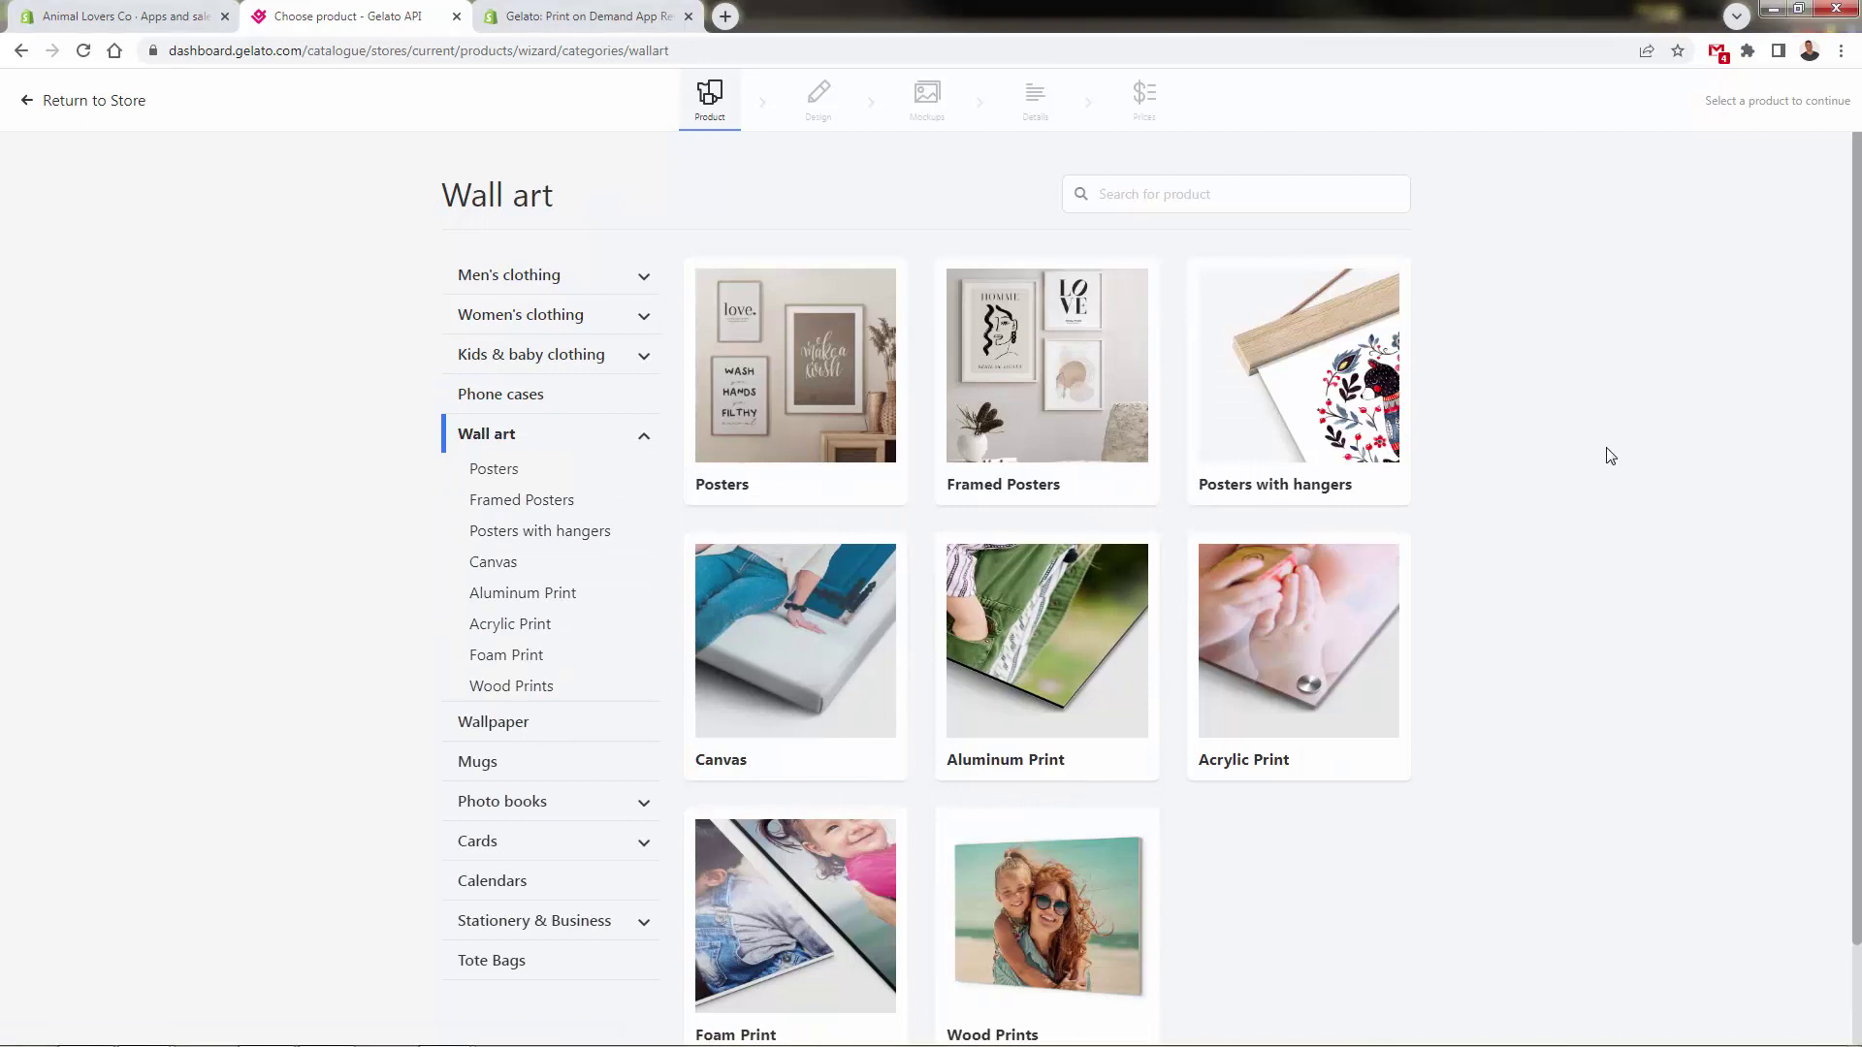
pyautogui.scroll(-1, 1351, 673)
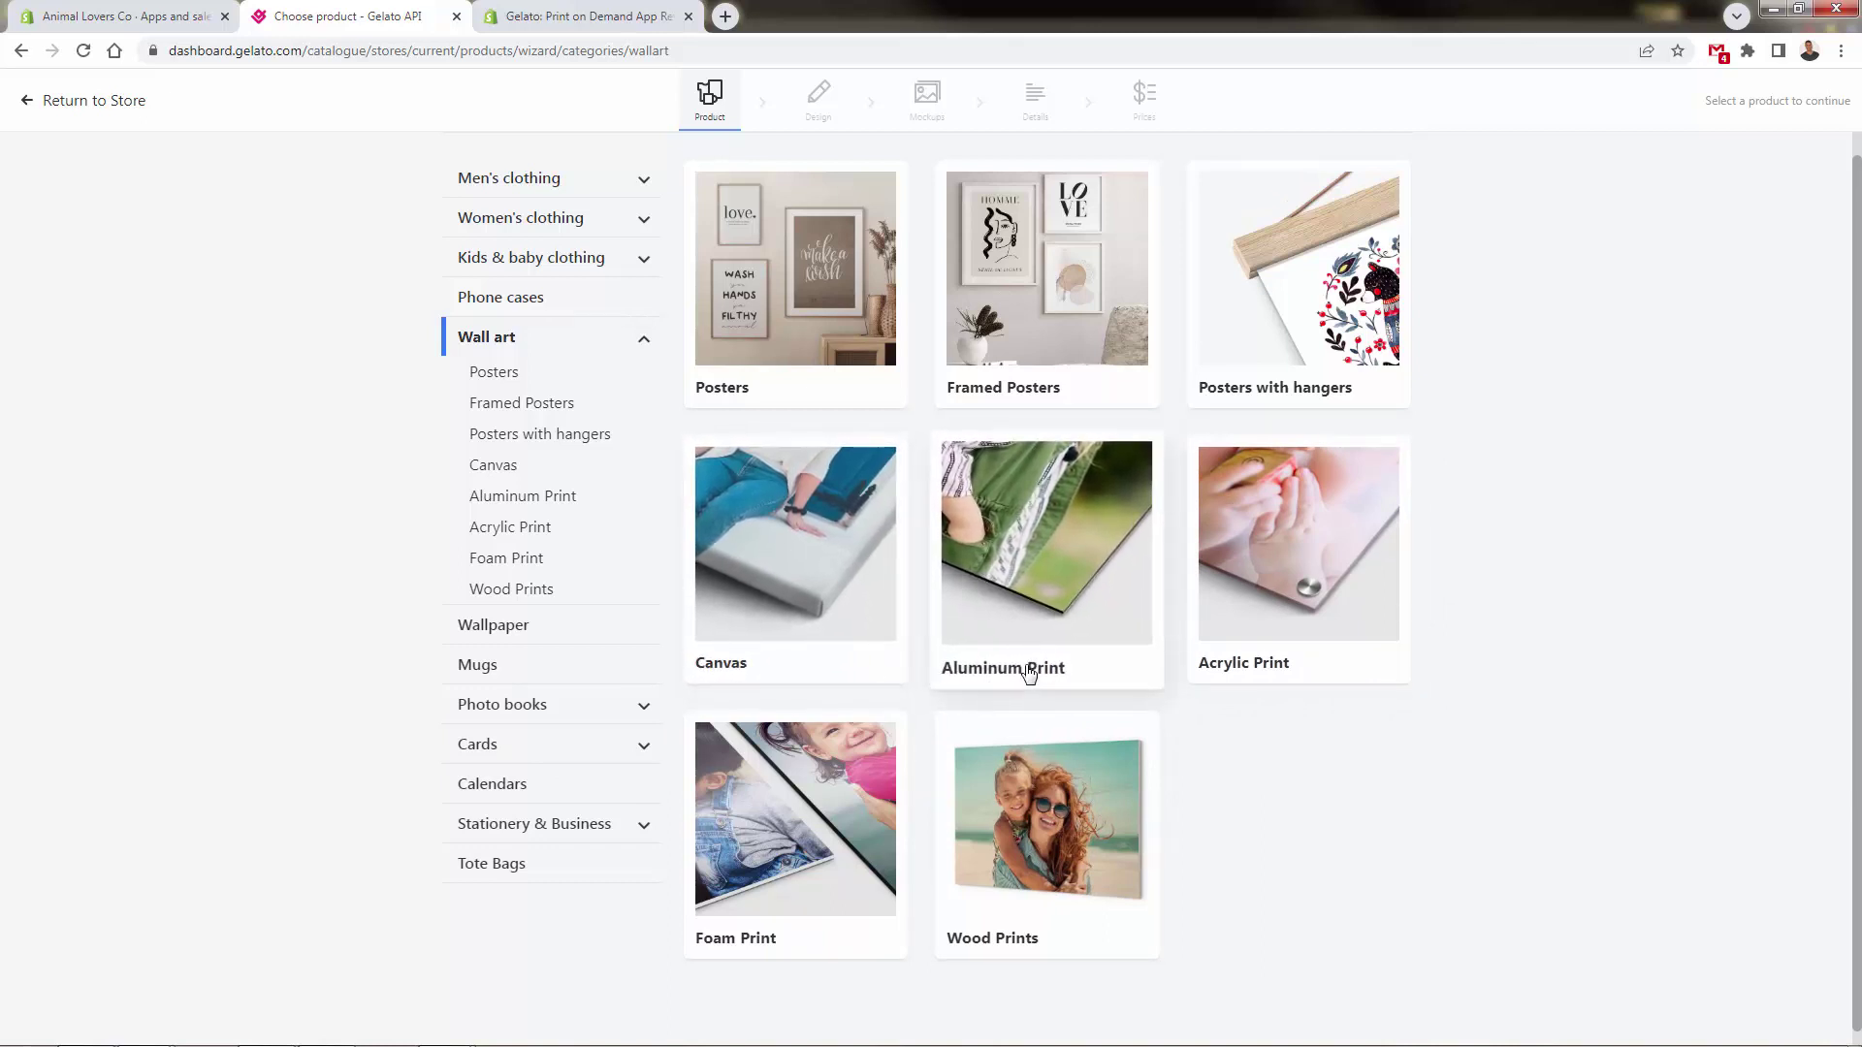
pyautogui.scroll(1, 1077, 702)
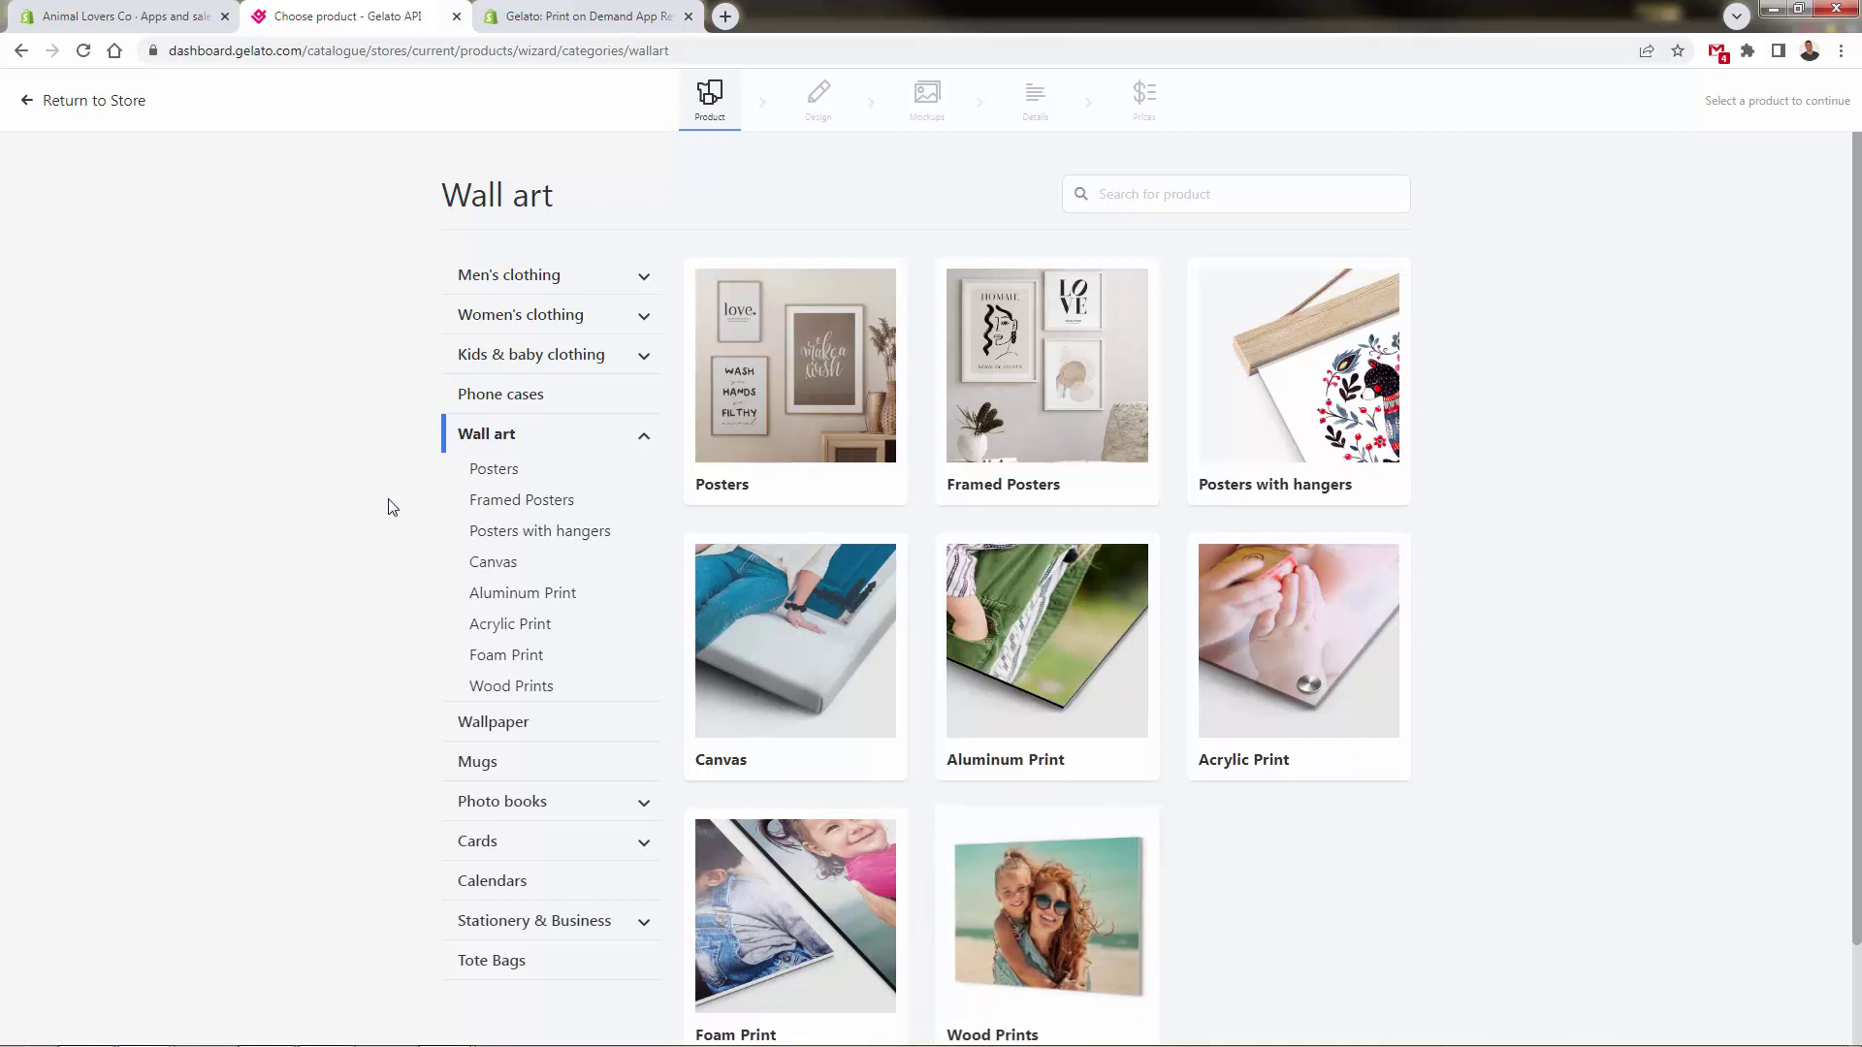
pyautogui.scroll(-2, 388, 508)
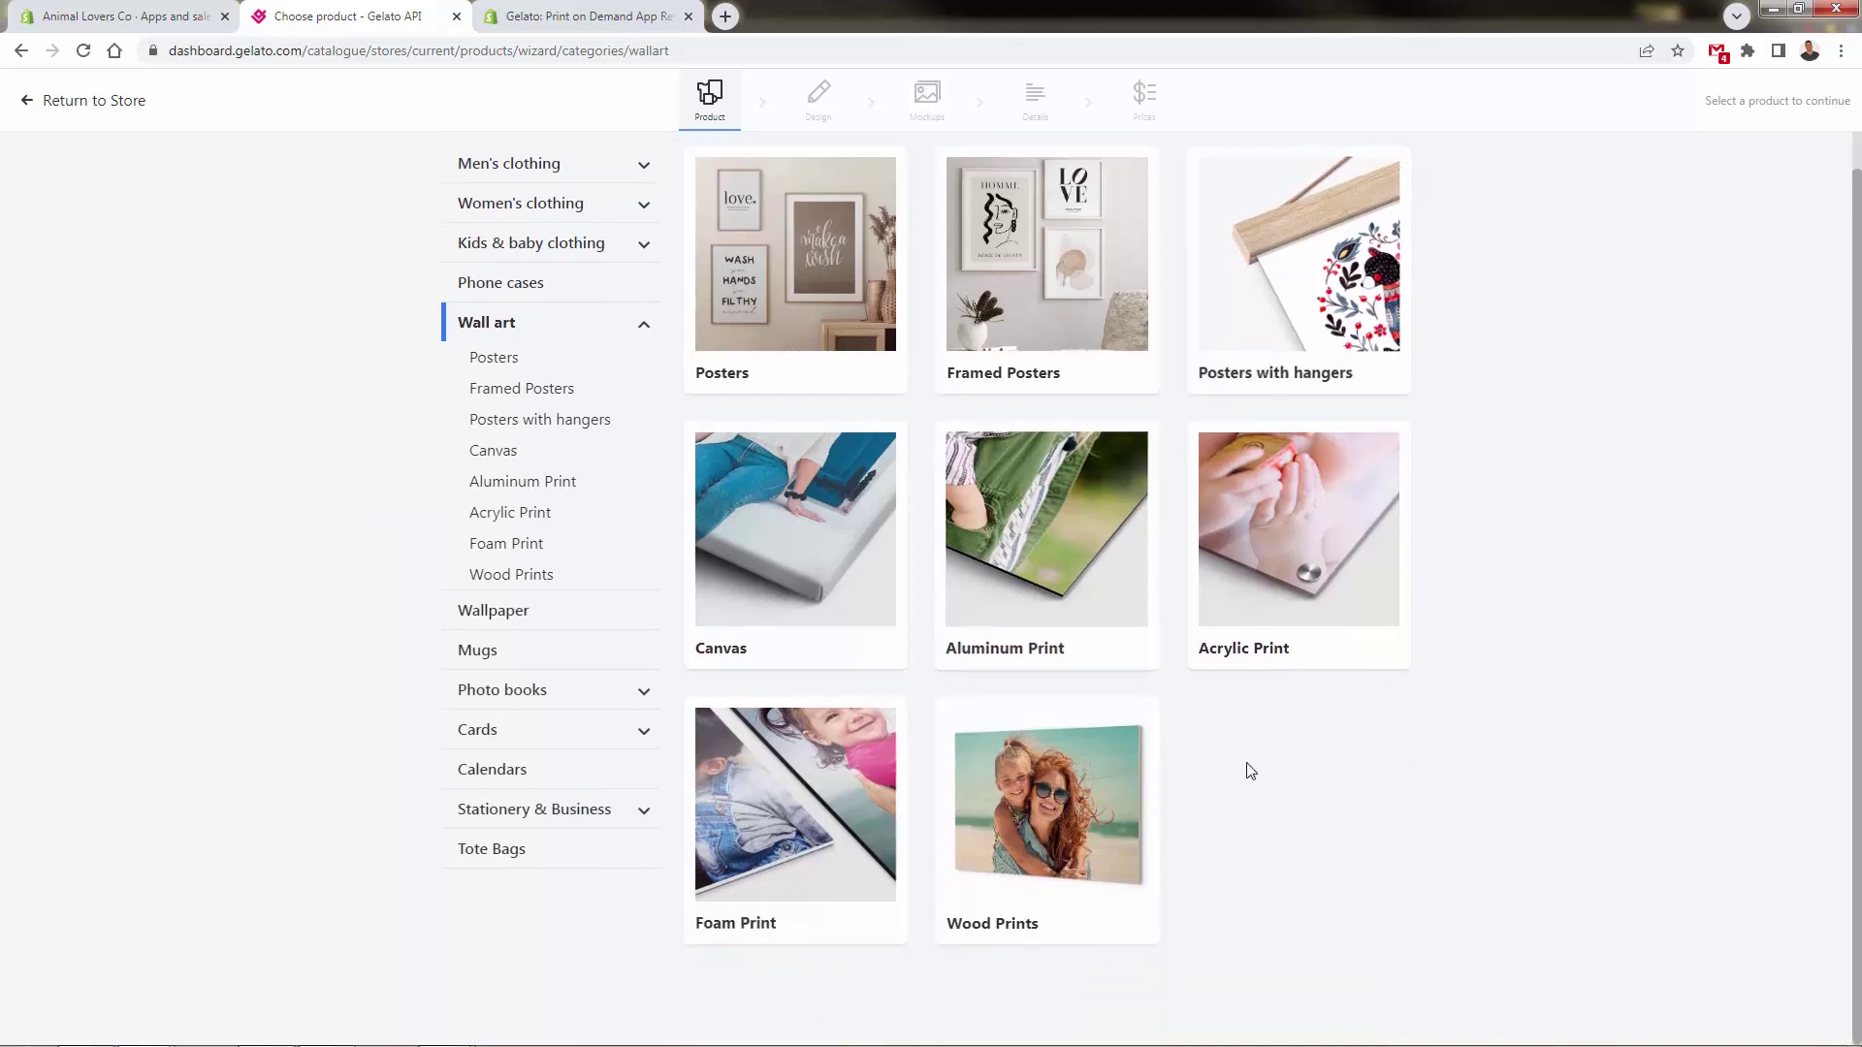
pyautogui.click(494, 612)
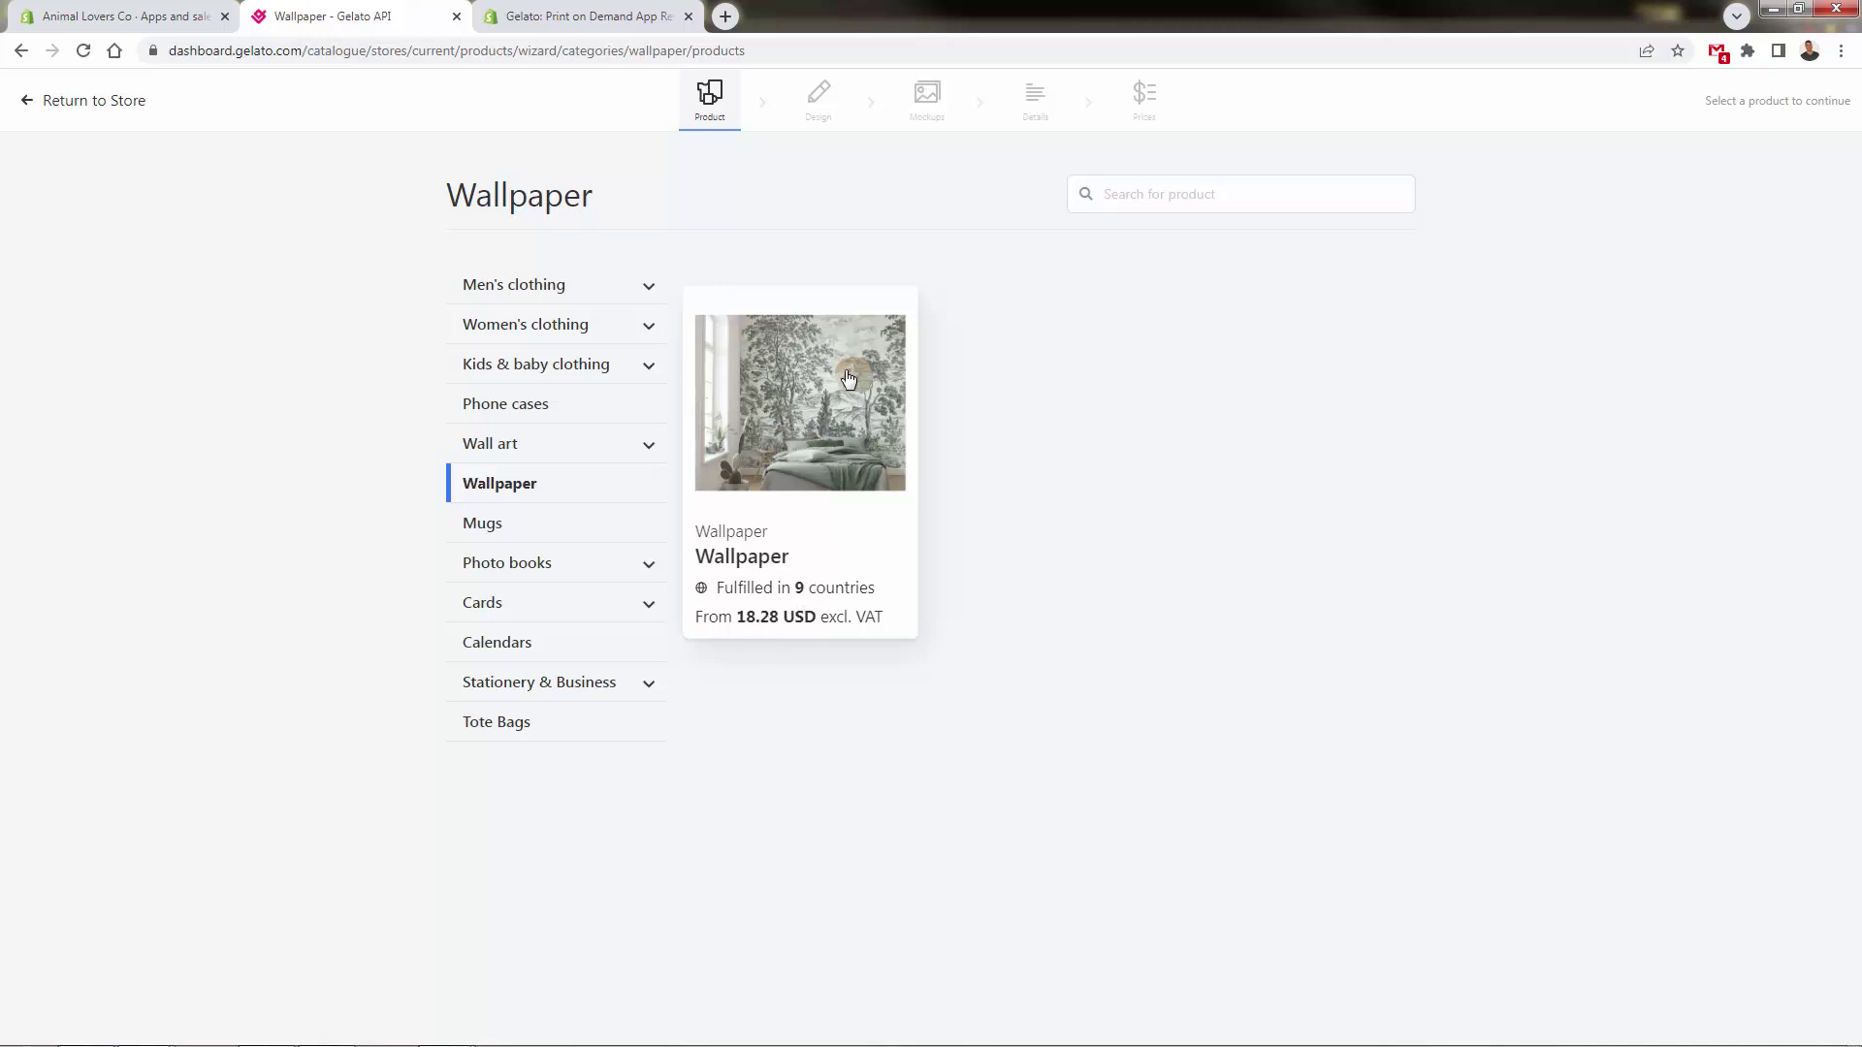
# - Browse the Mugs, Photo books, Cards and Calendars categories
pyautogui.click(480, 524)
pyautogui.scroll(-1, 585, 614)
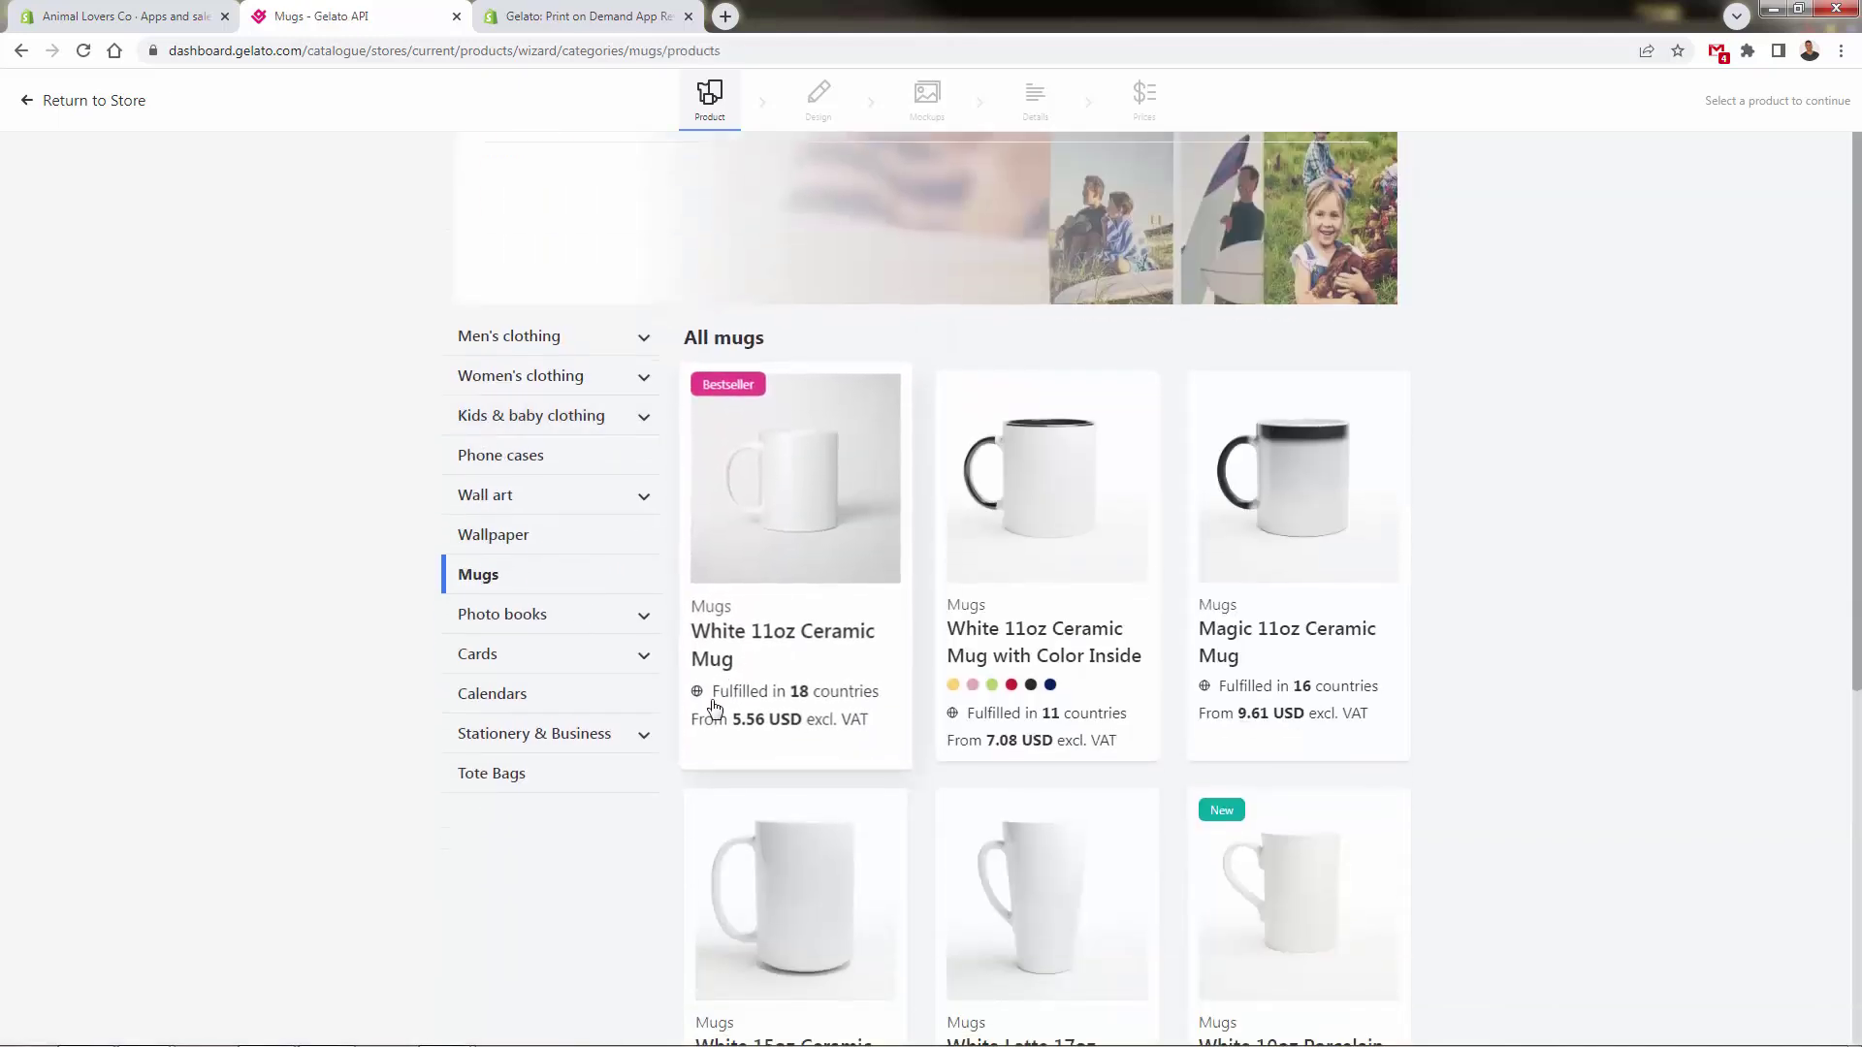
pyautogui.scroll(-1, 755, 723)
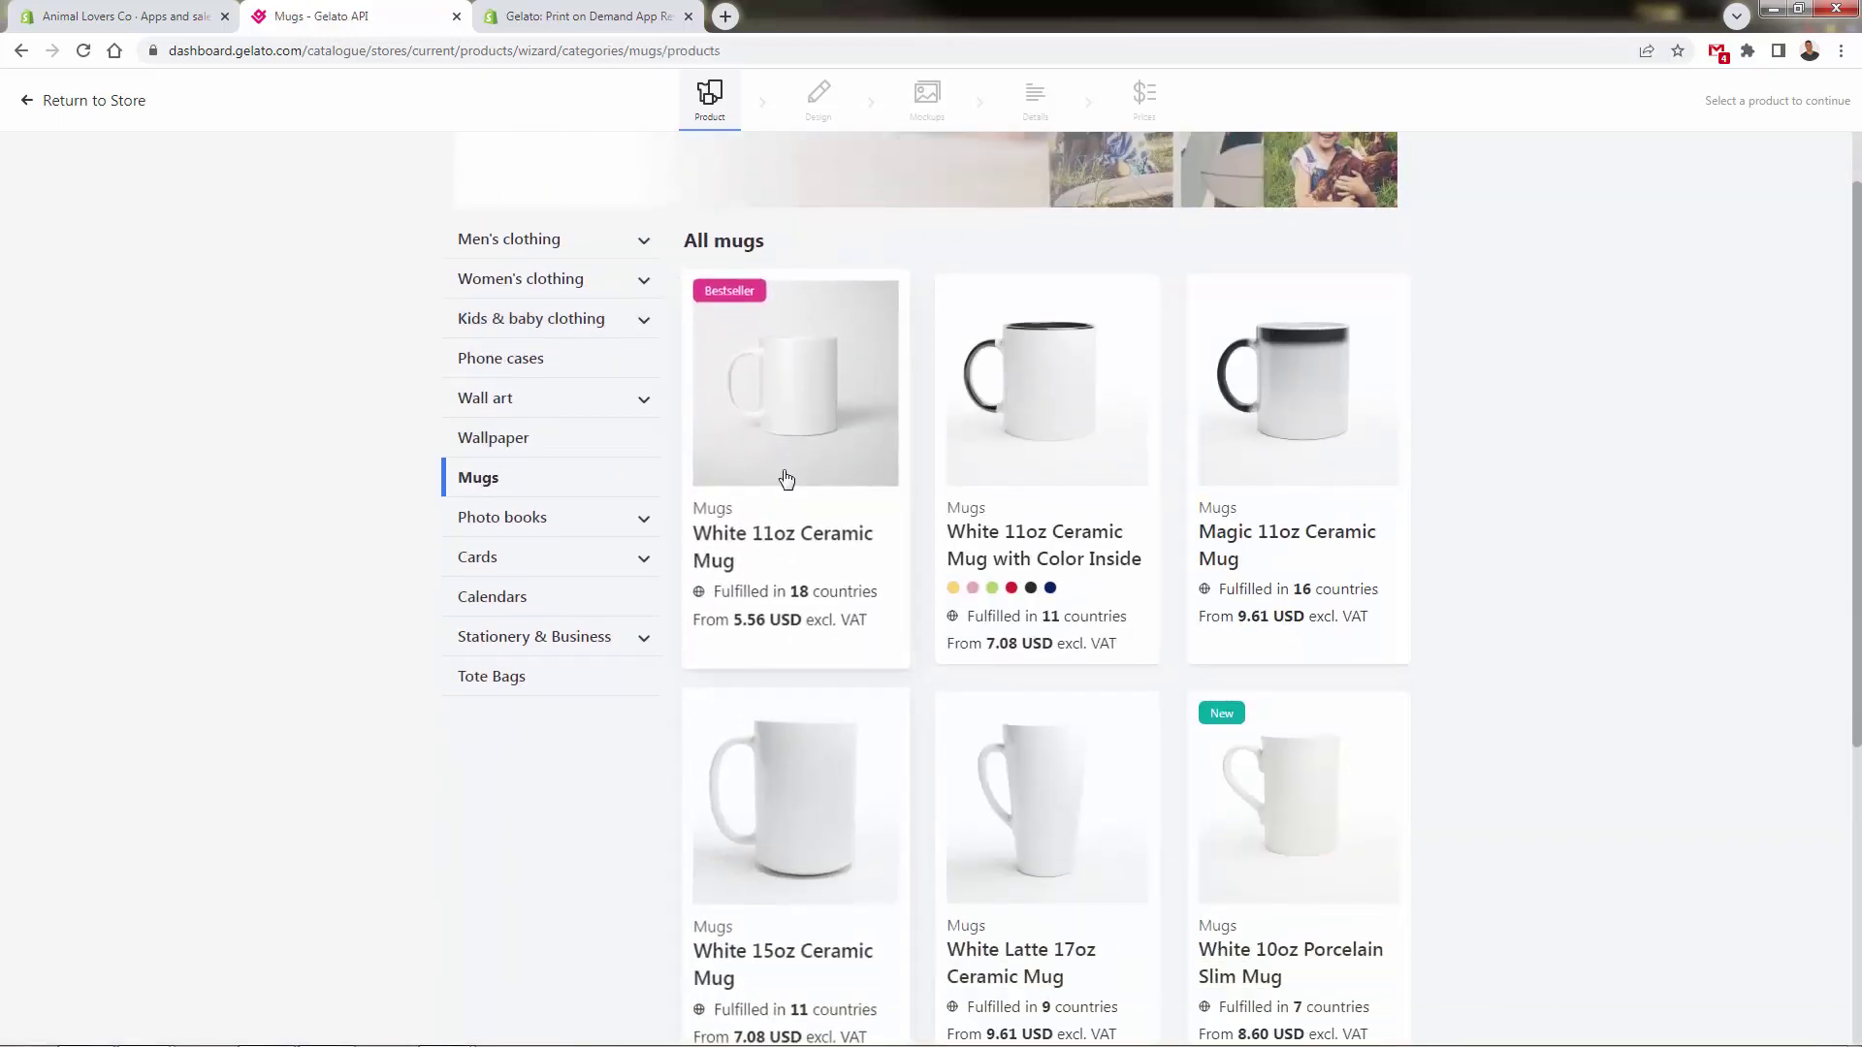
pyautogui.click(538, 535)
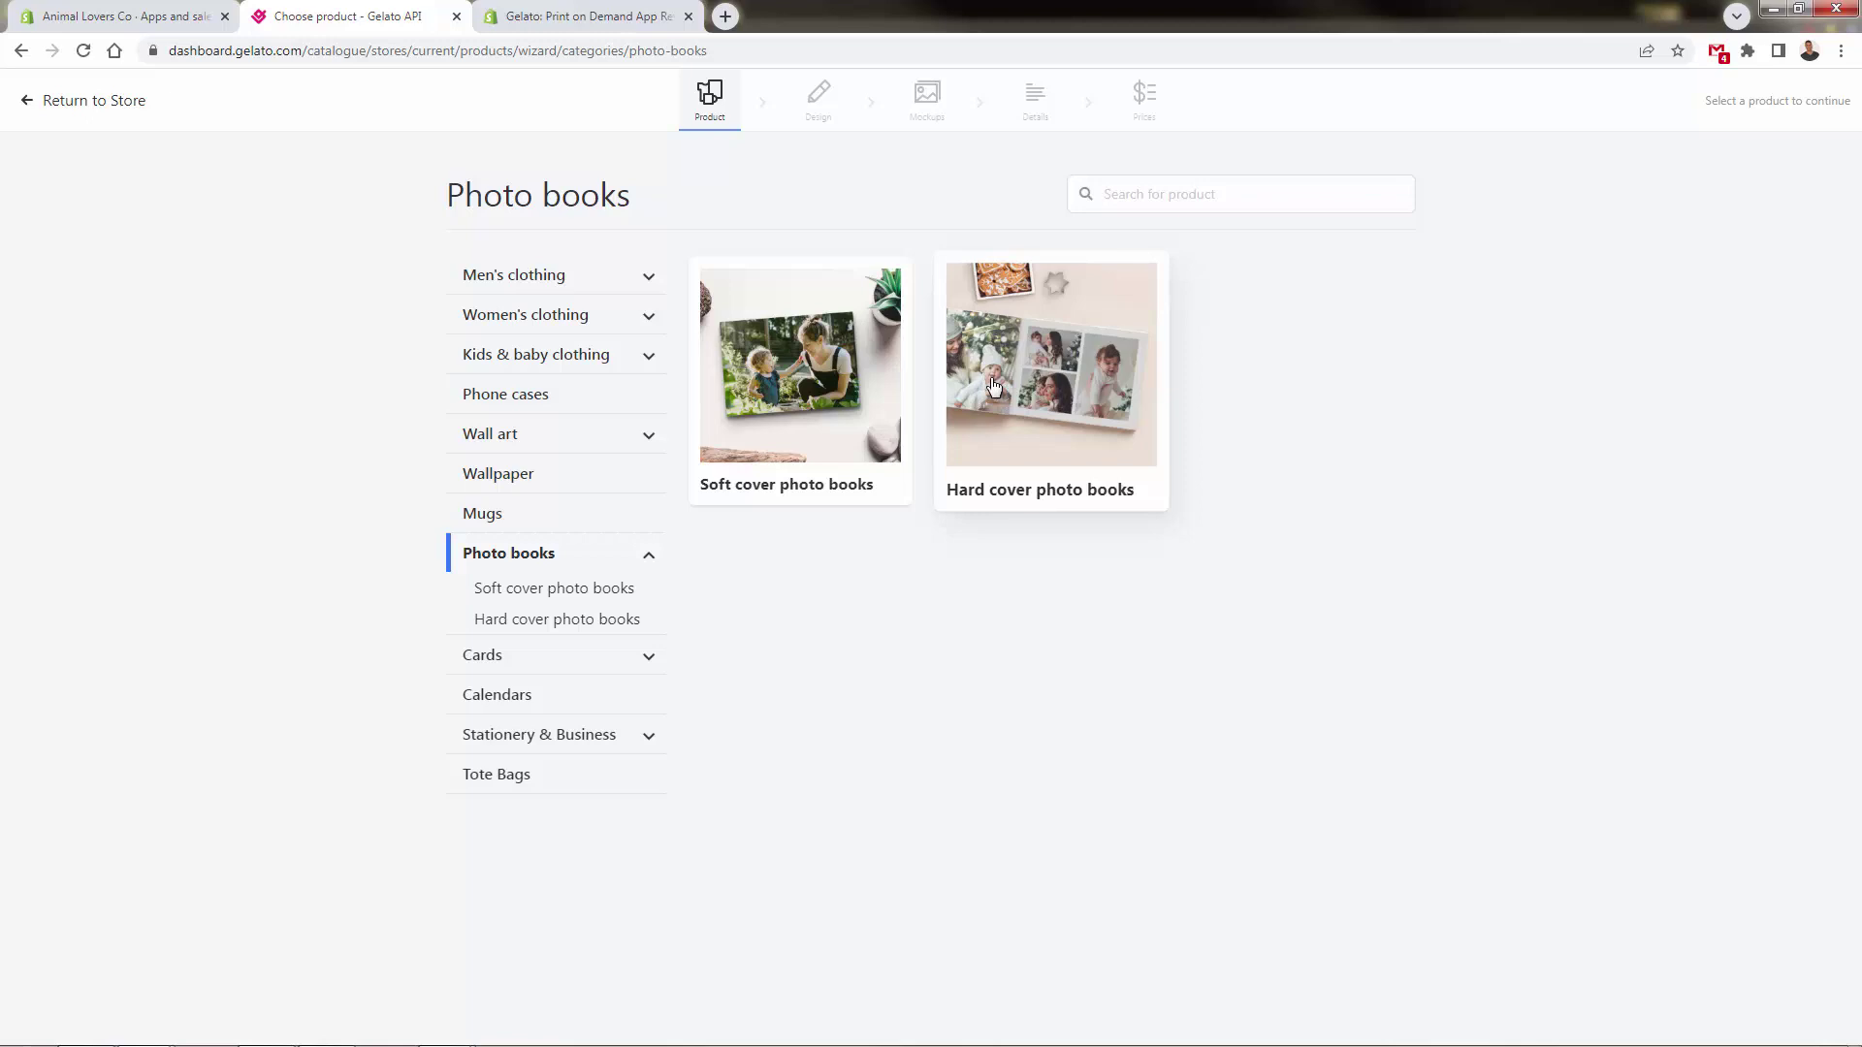
pyautogui.click(515, 675)
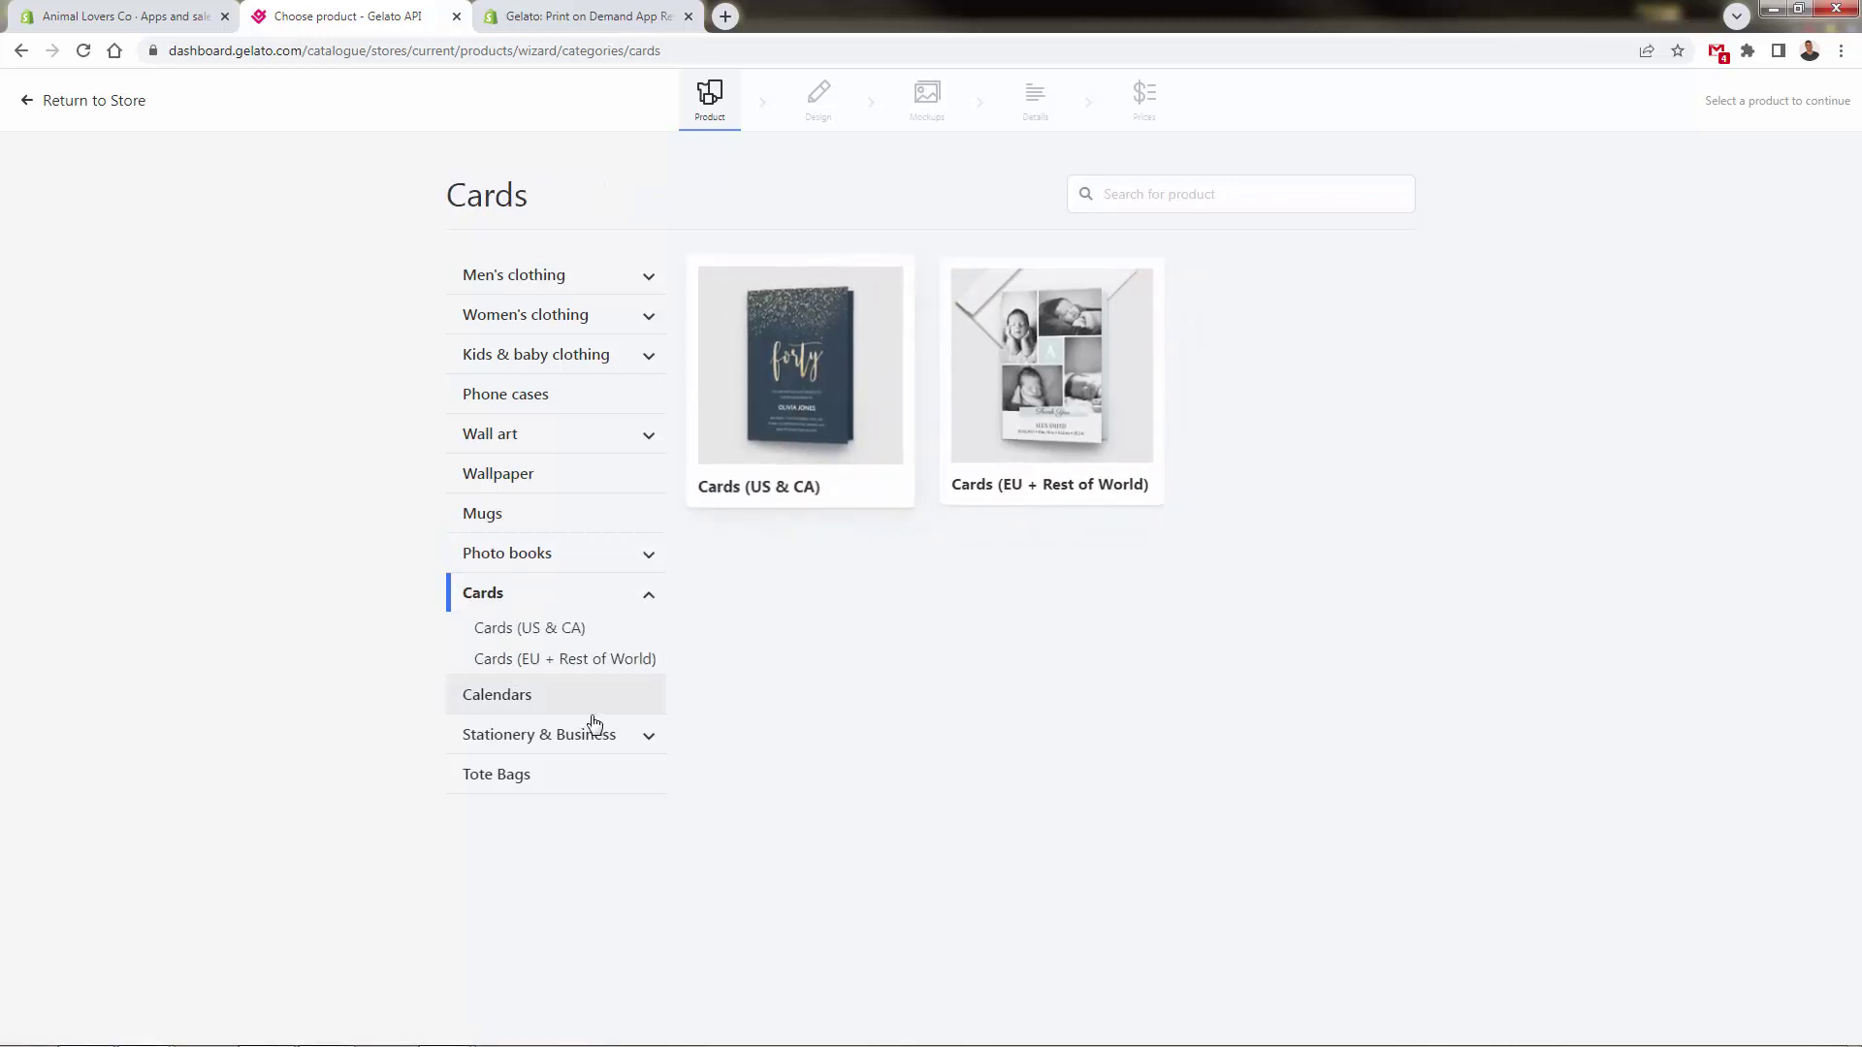
pyautogui.click(550, 692)
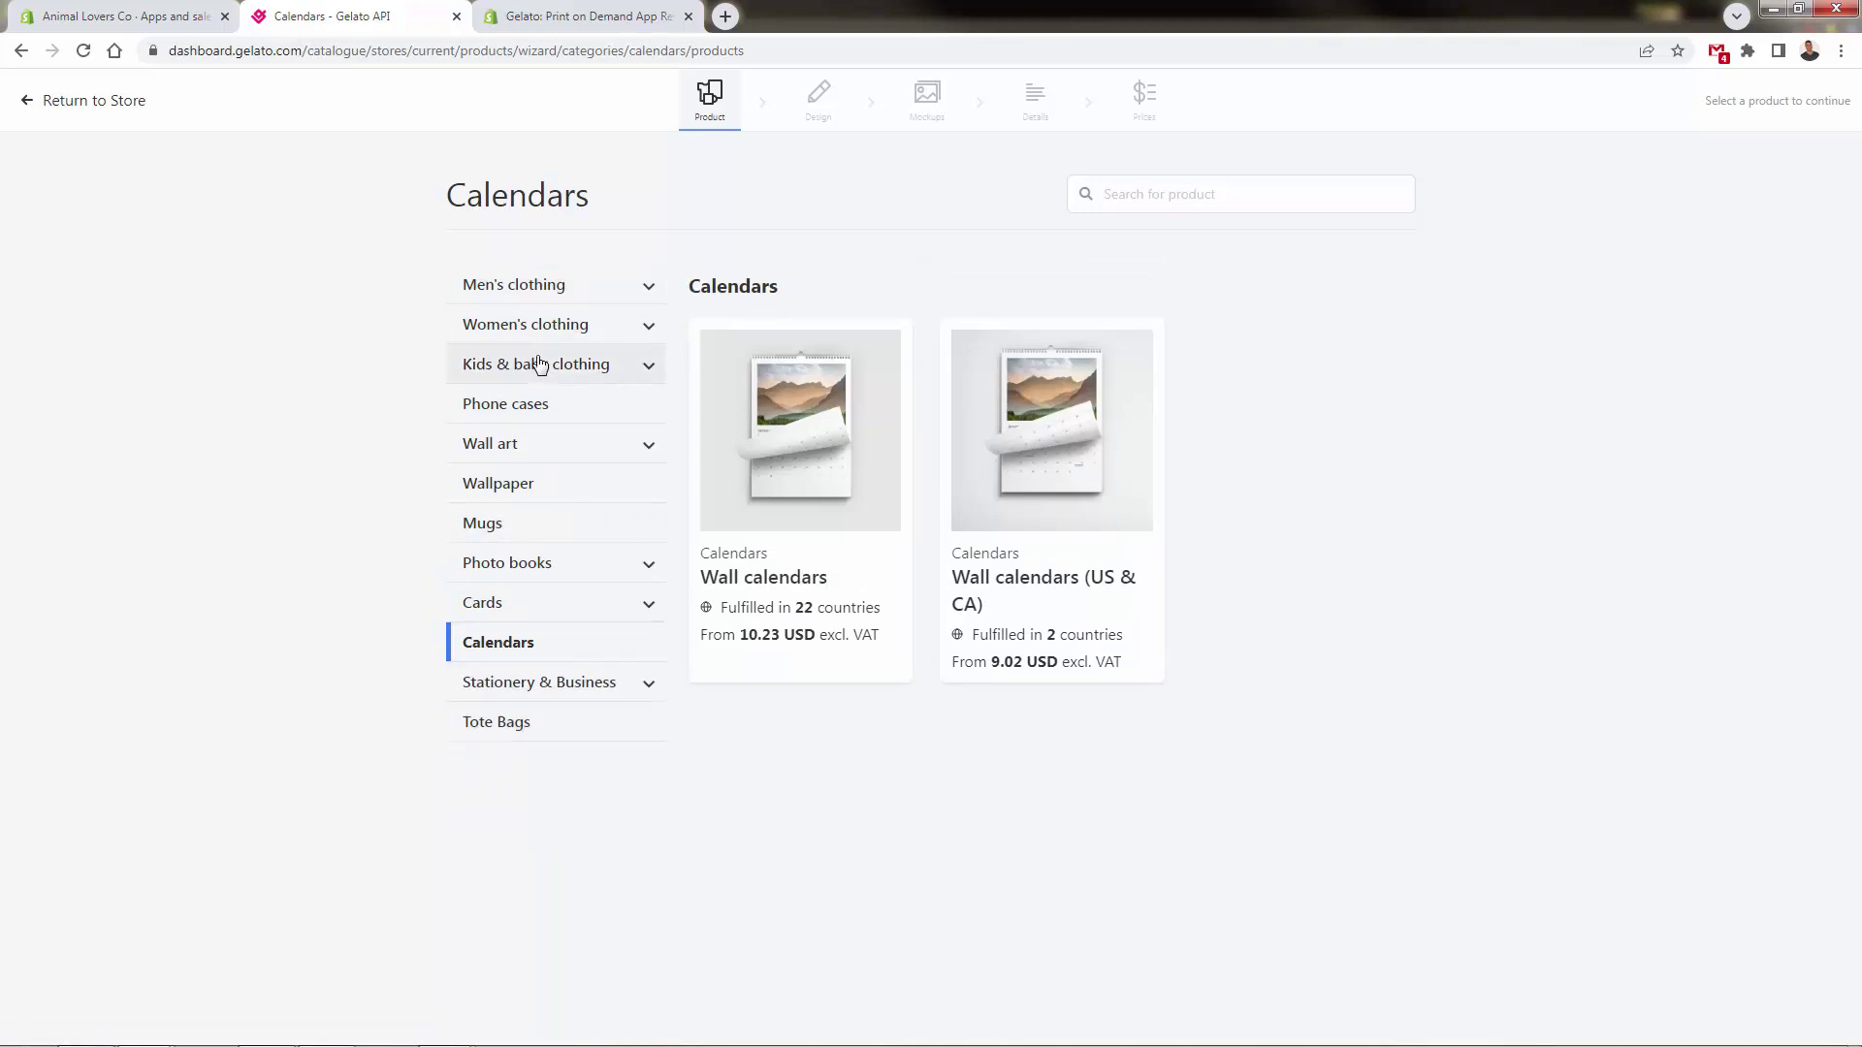
# - Browse Stationery & Business and Tote Bags, then return to Wall art
pyautogui.click(488, 684)
pyautogui.scroll(-1, 663, 643)
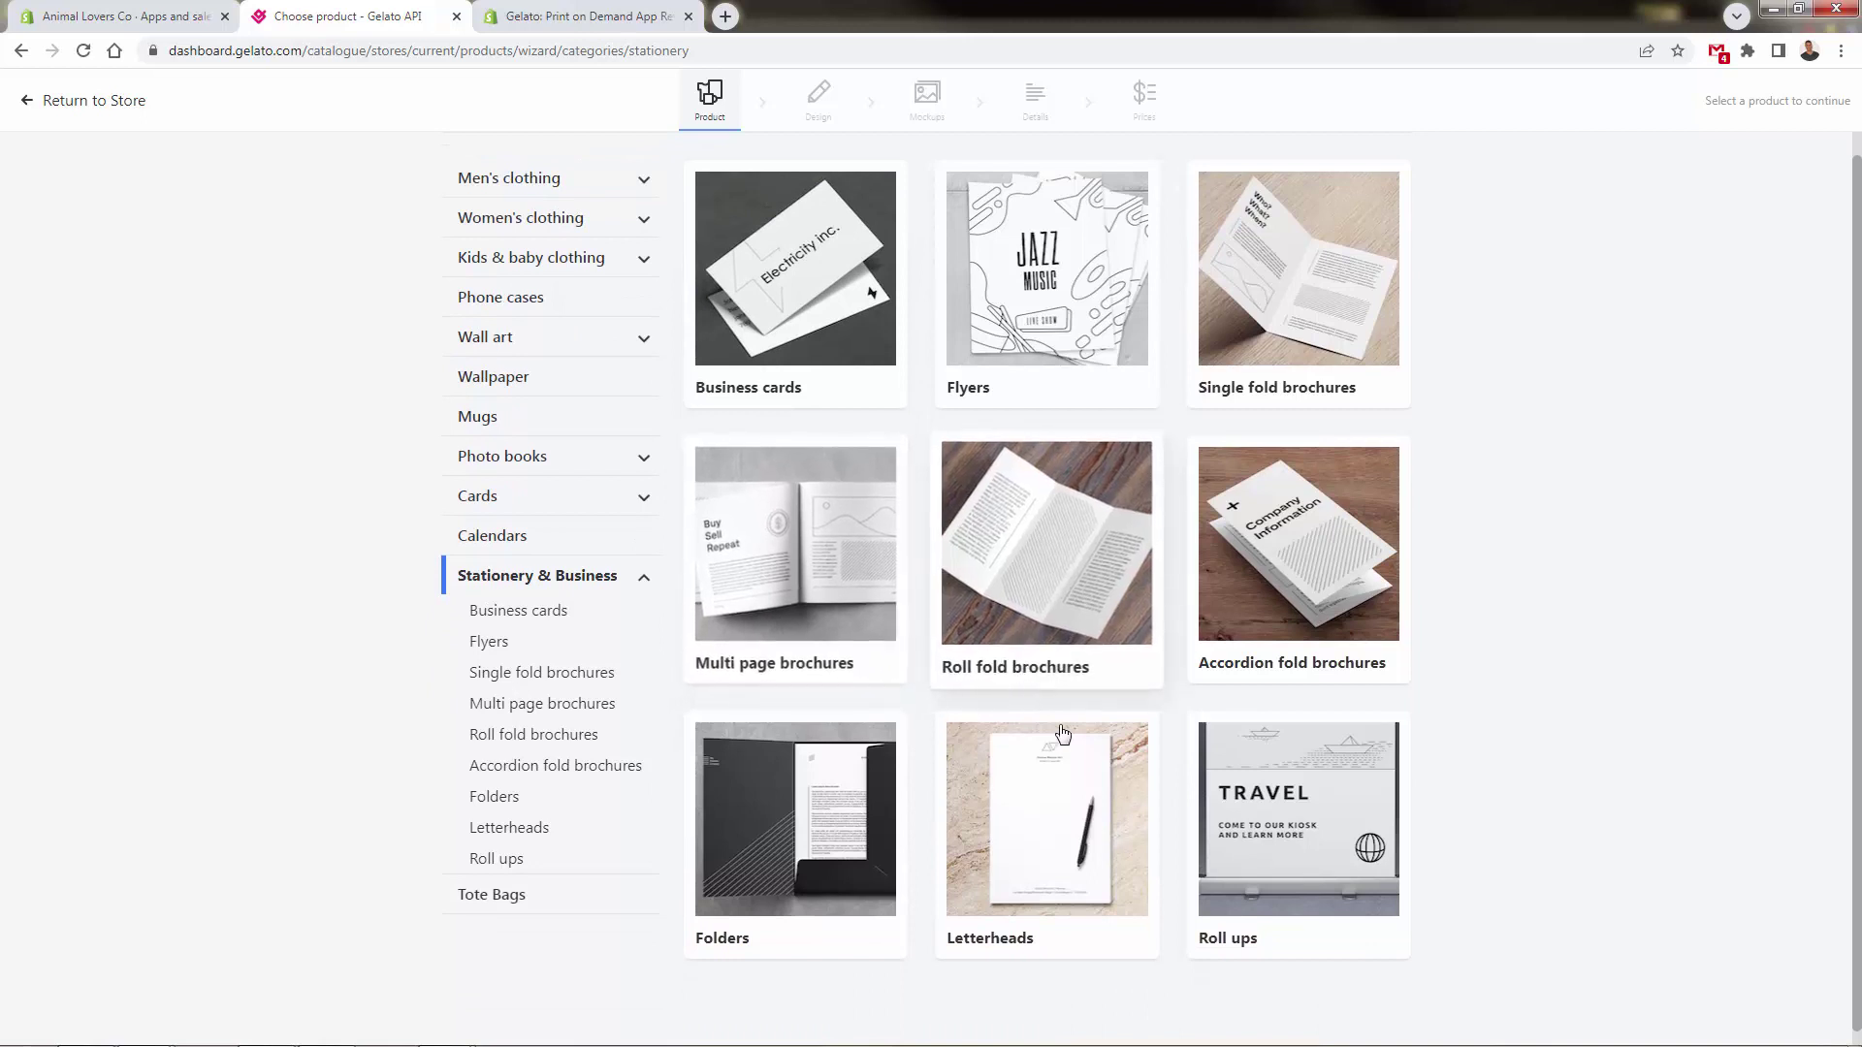
pyautogui.click(490, 897)
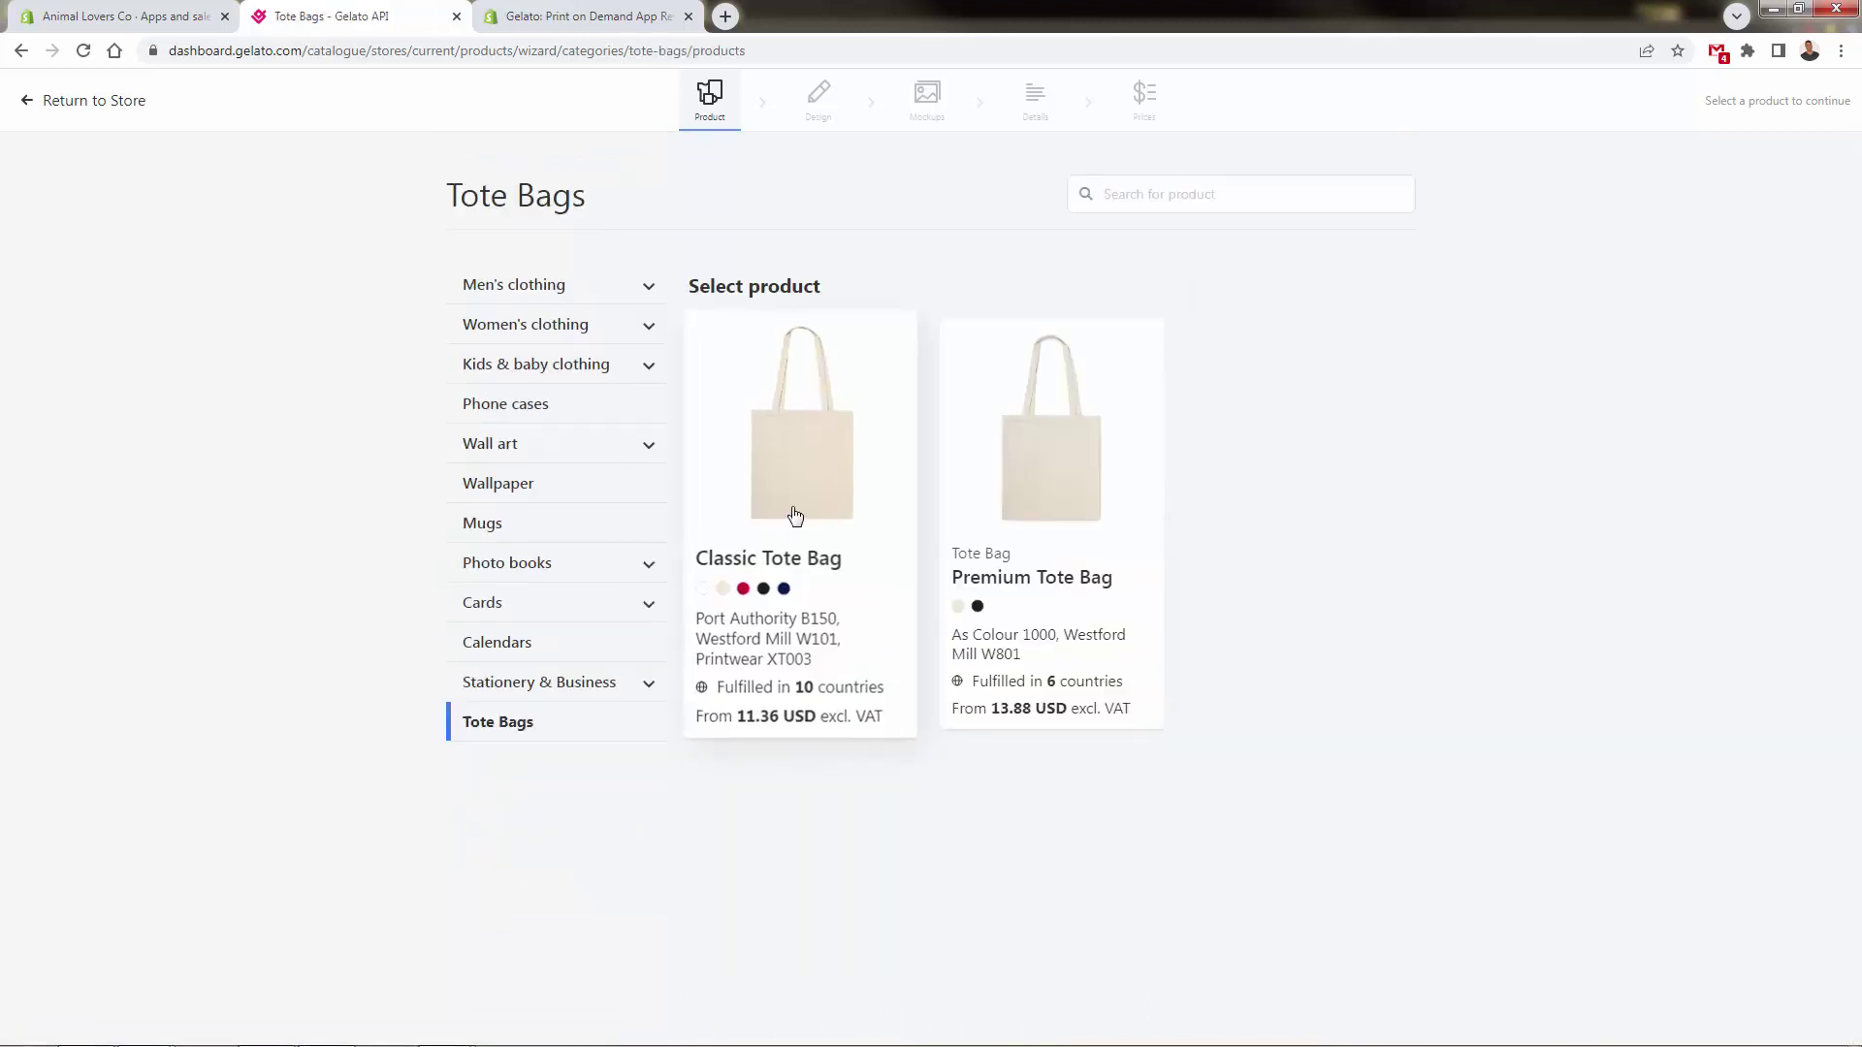
pyautogui.click(511, 443)
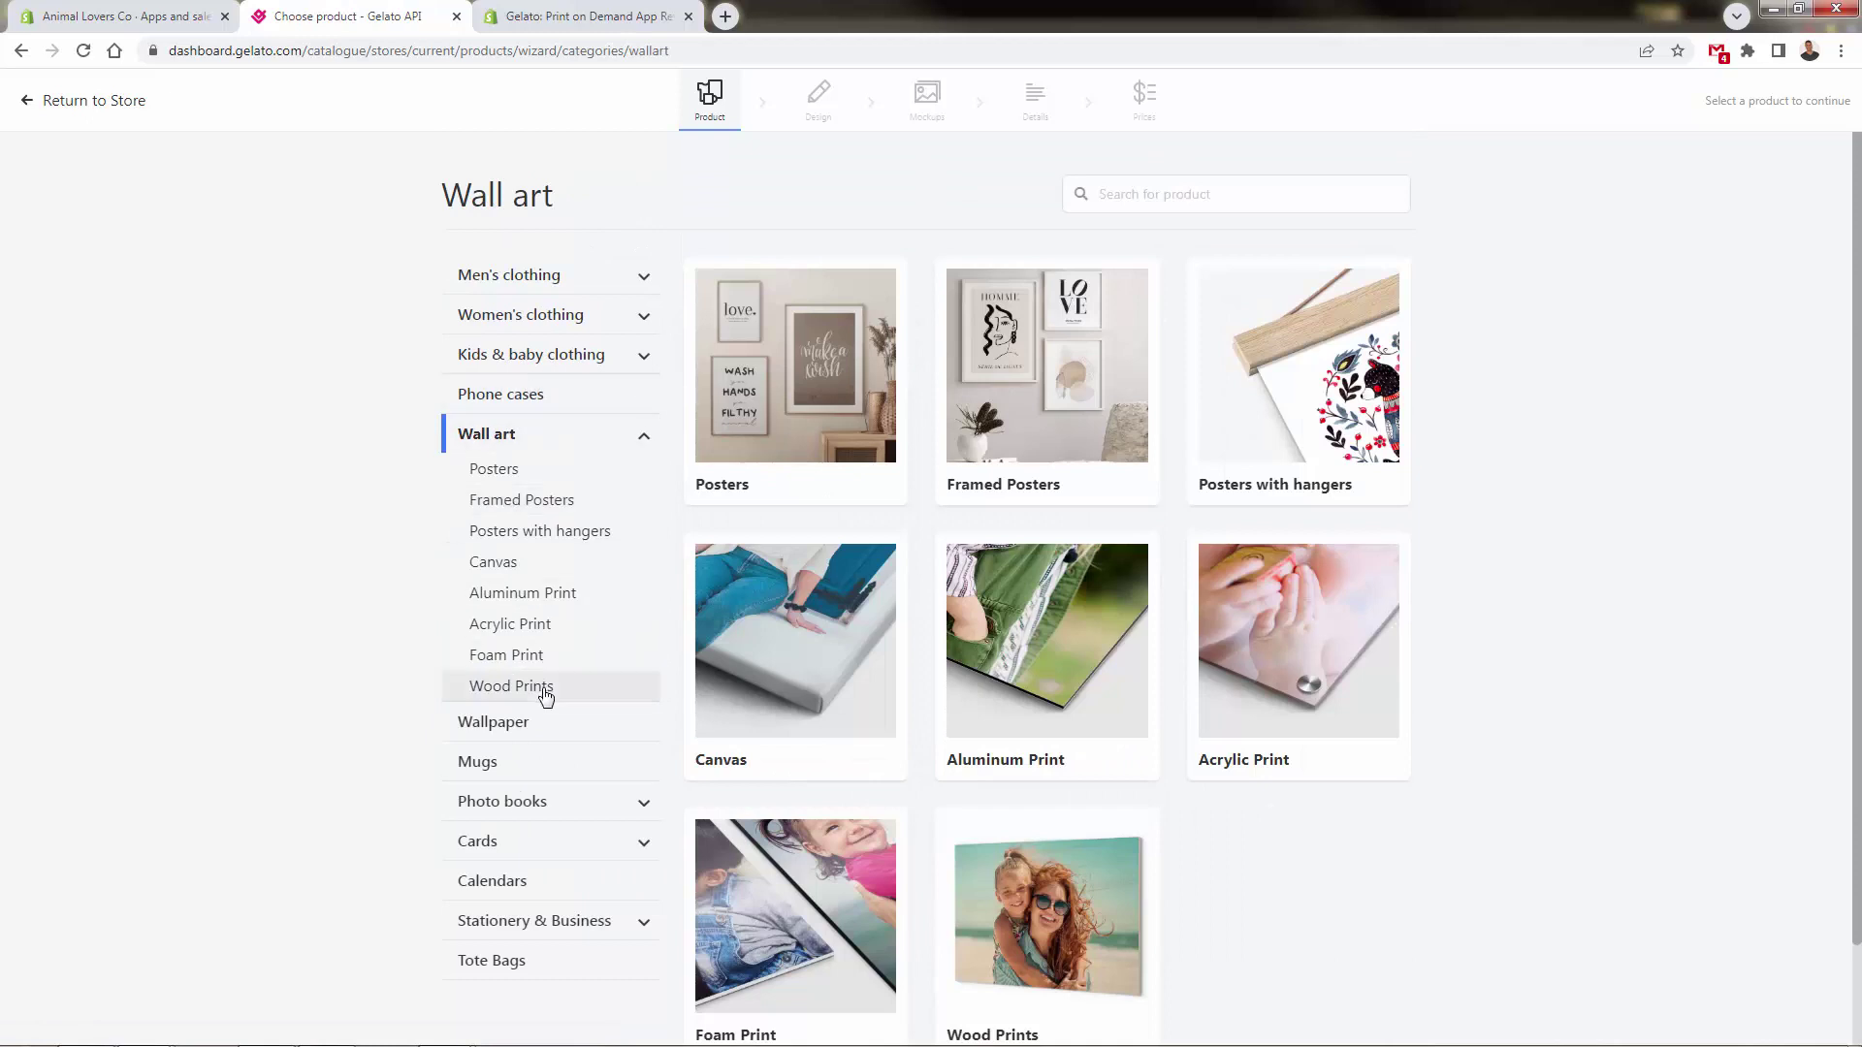
# - Return to Men's clothing and look through the men's T-shirts product list
pyautogui.click(592, 271)
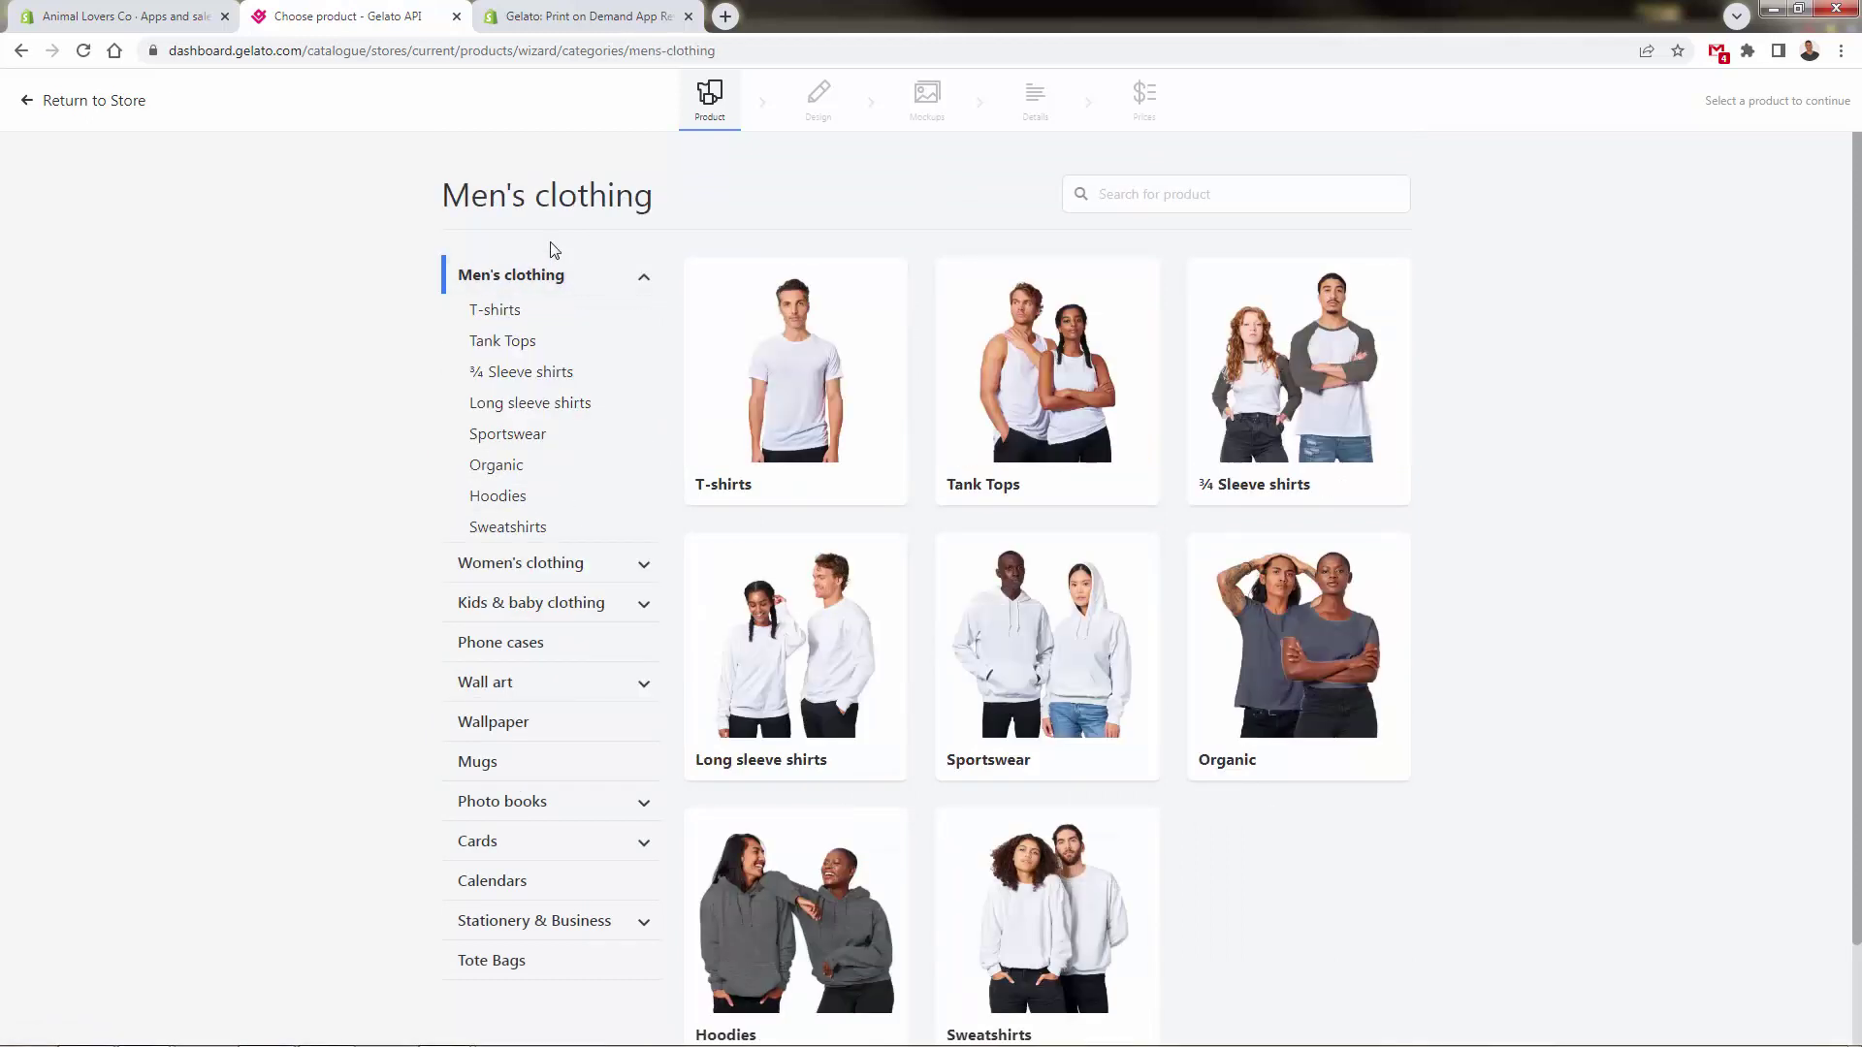
pyautogui.click(734, 333)
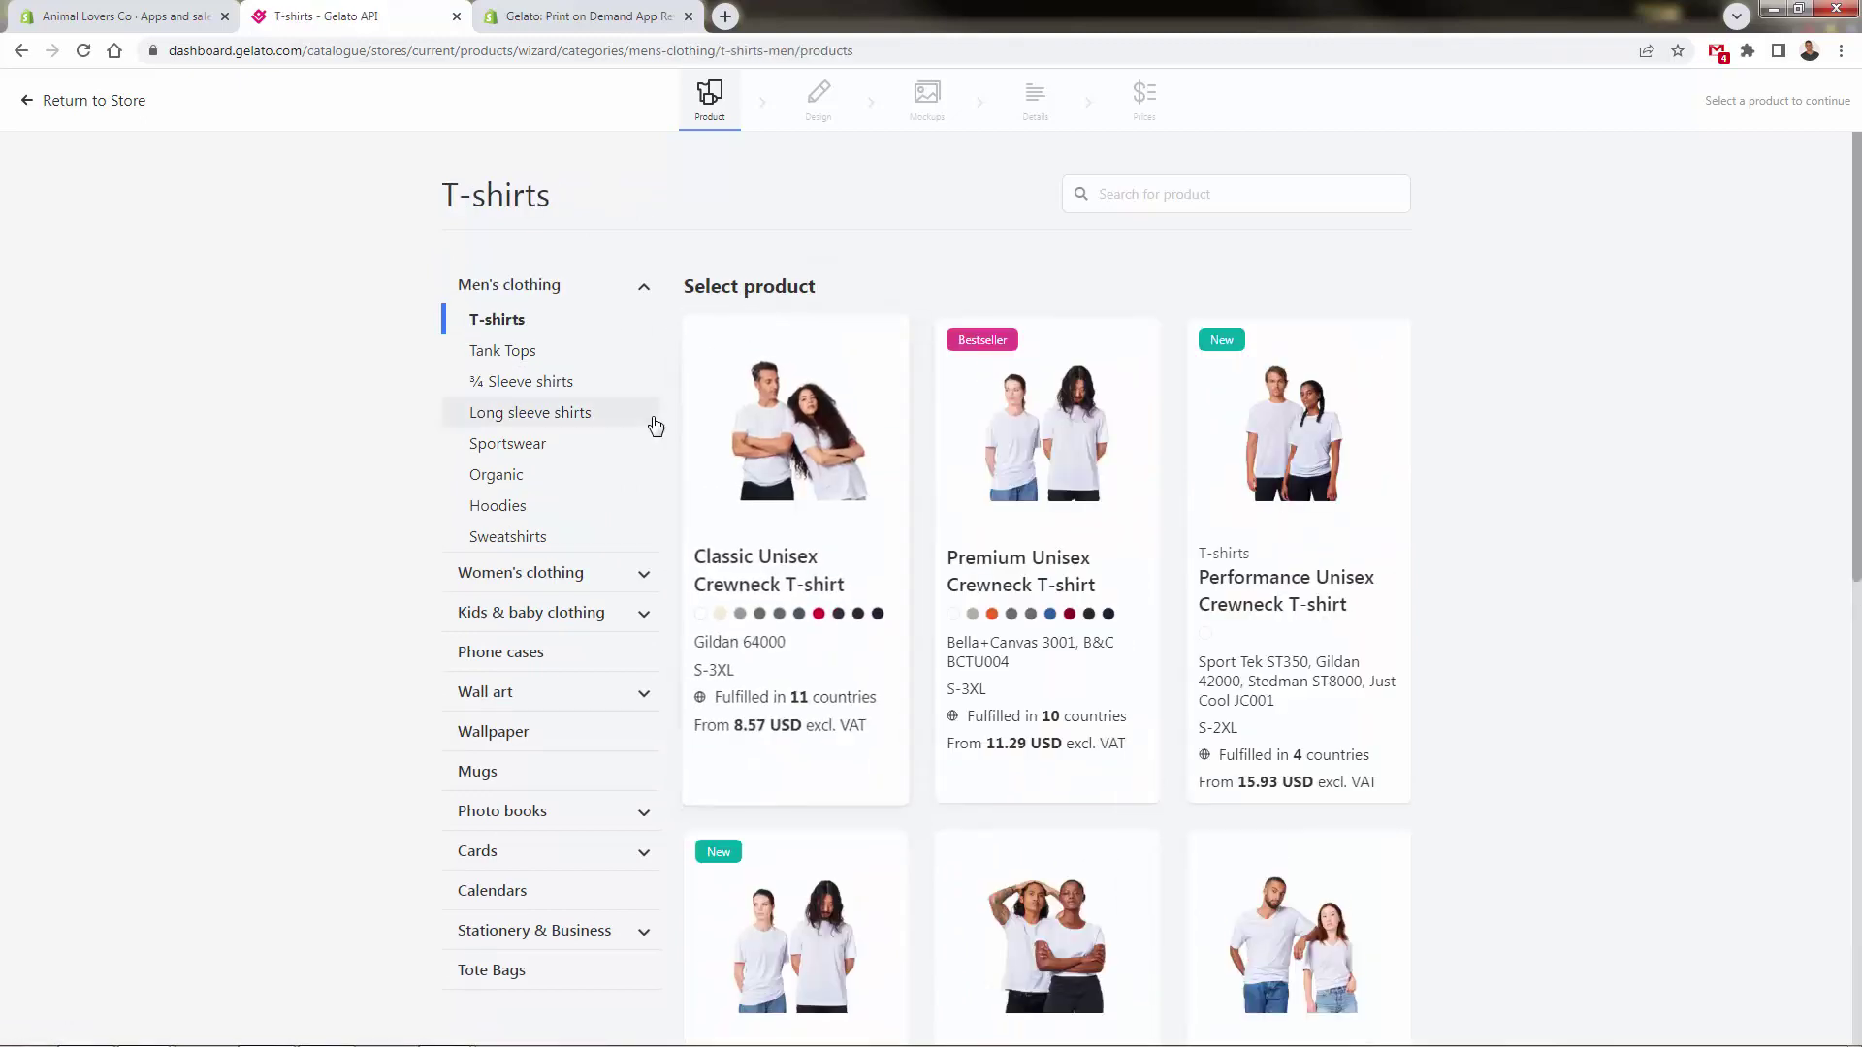
pyautogui.scroll(-5, 752, 538)
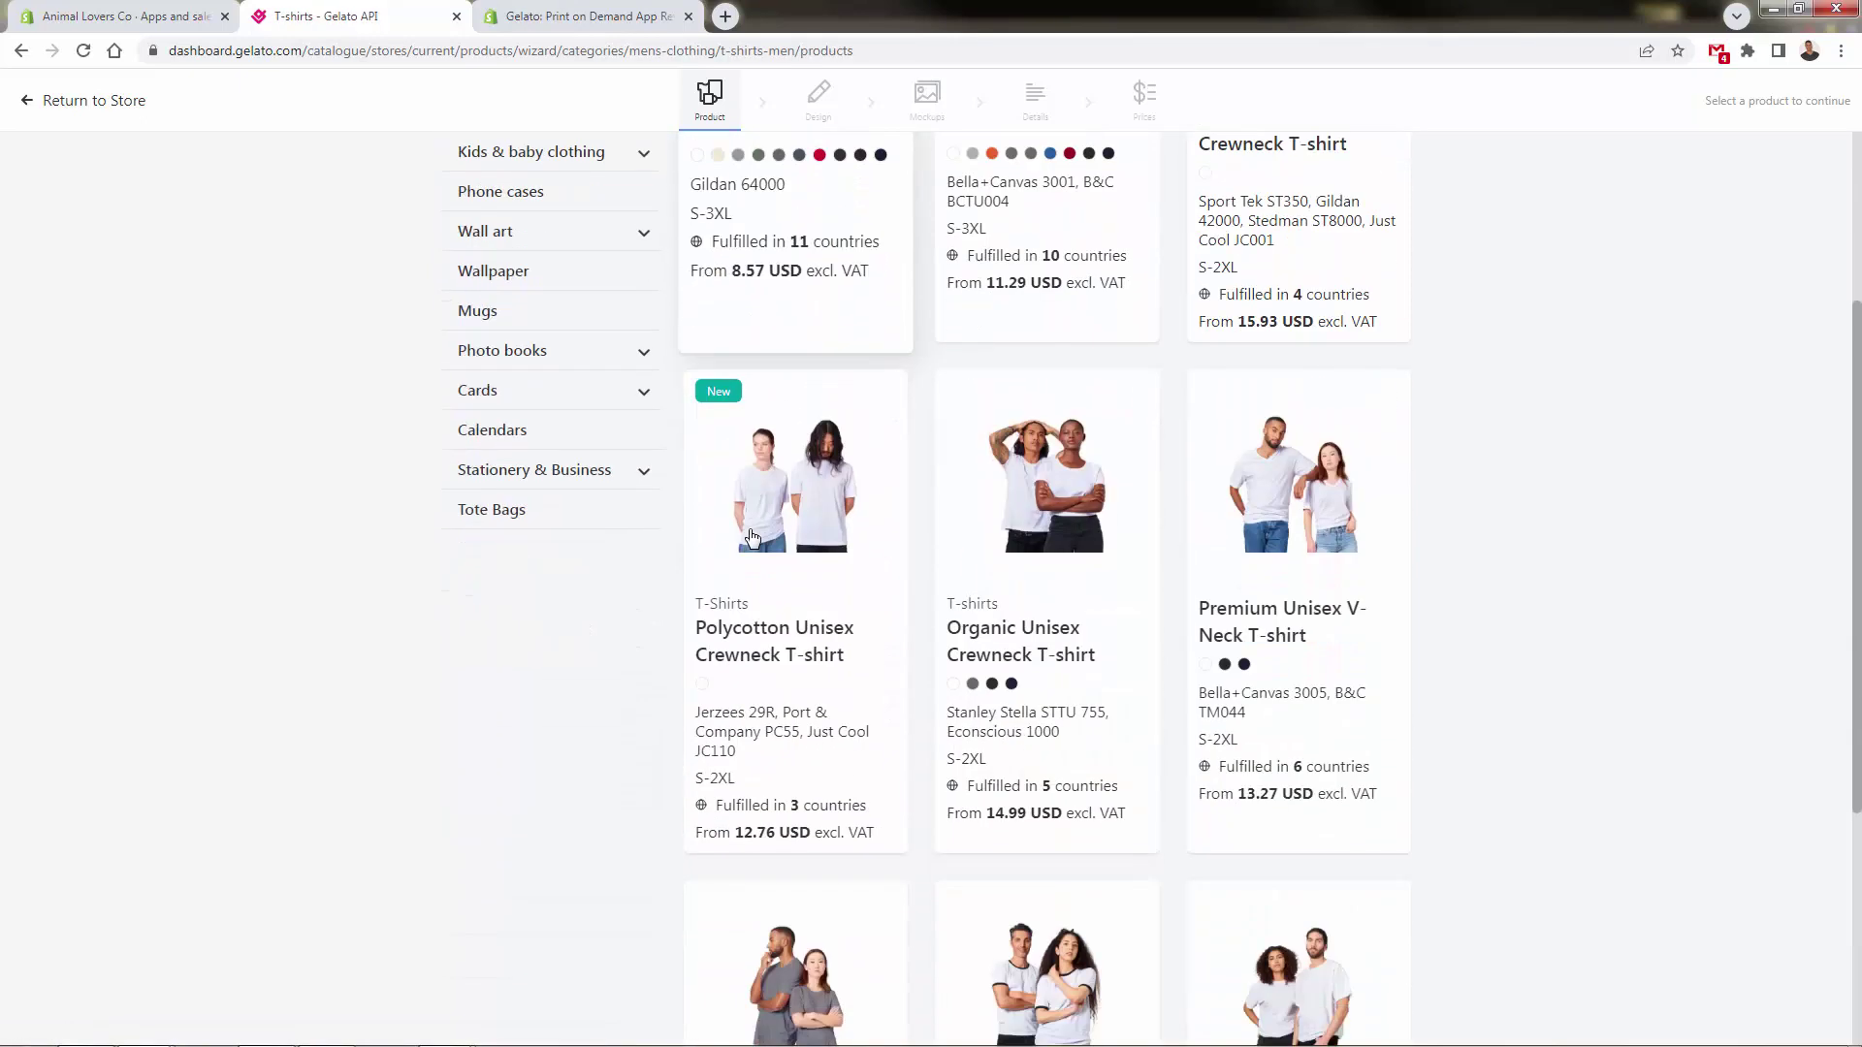
pyautogui.scroll(-4, 753, 538)
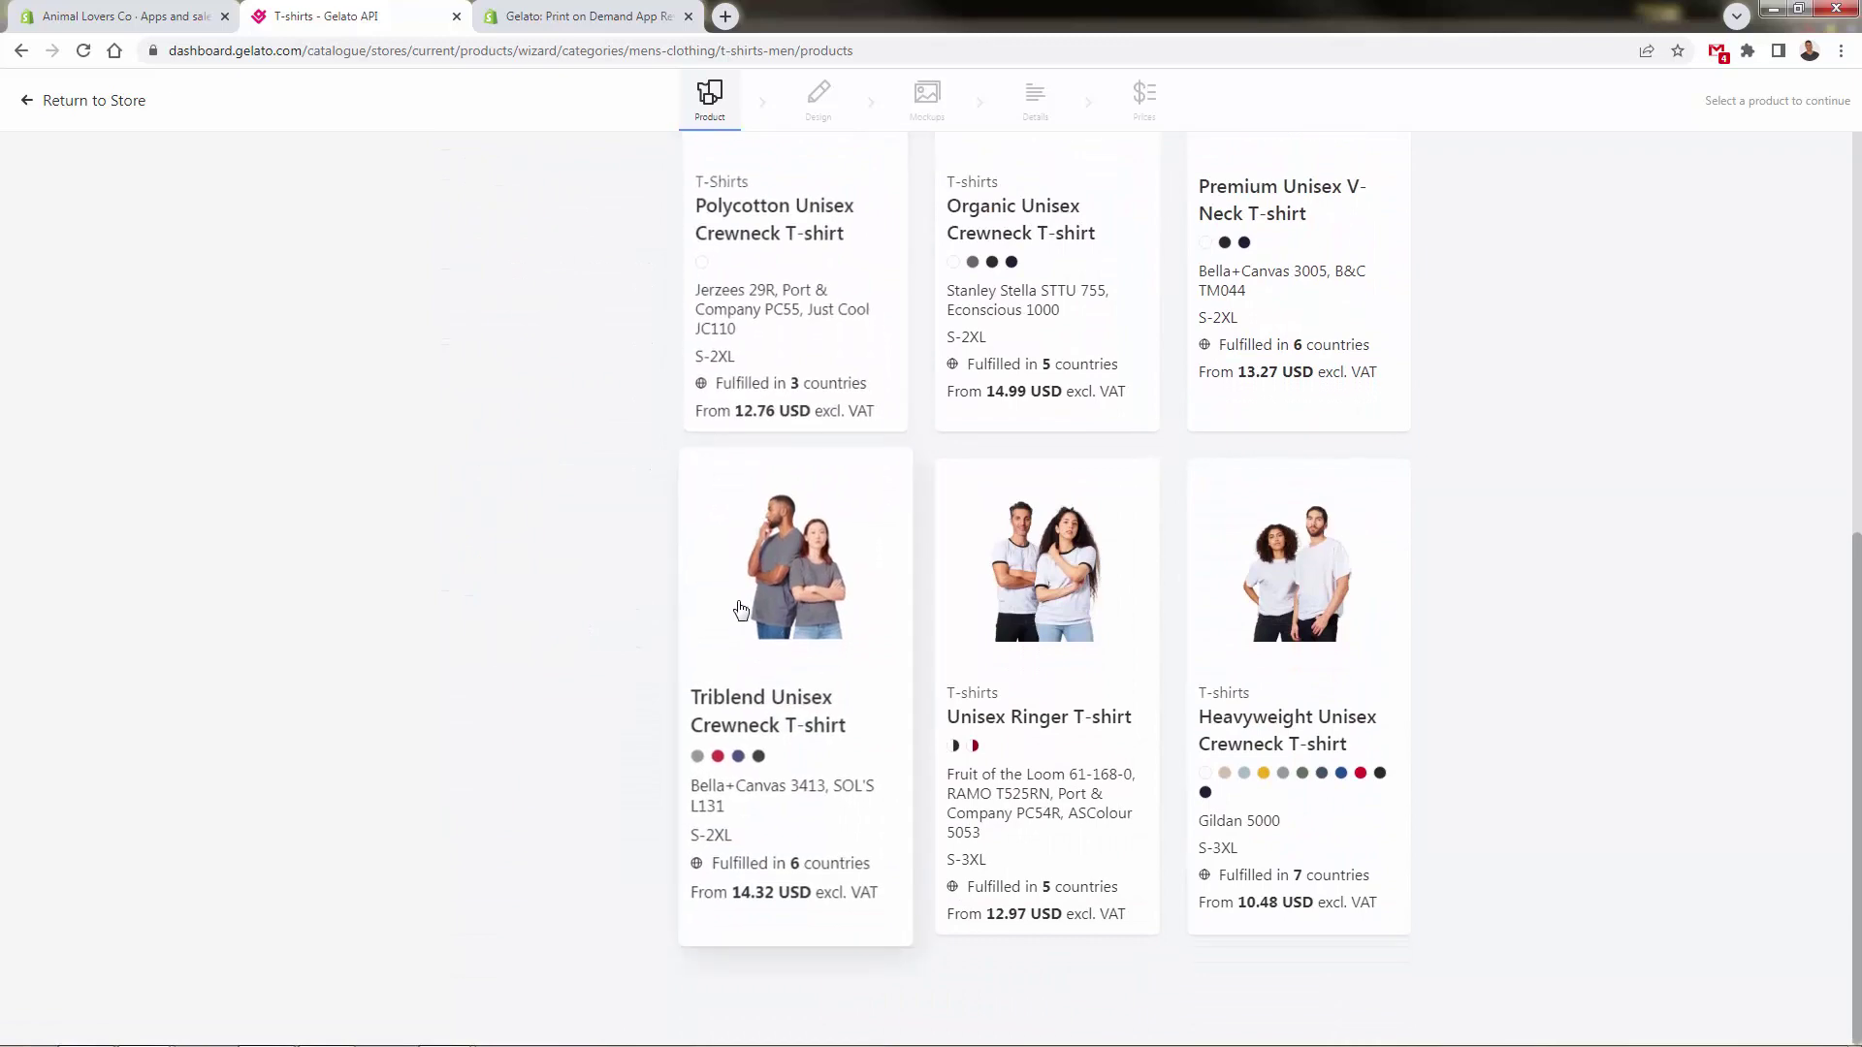
pyautogui.scroll(9, 740, 618)
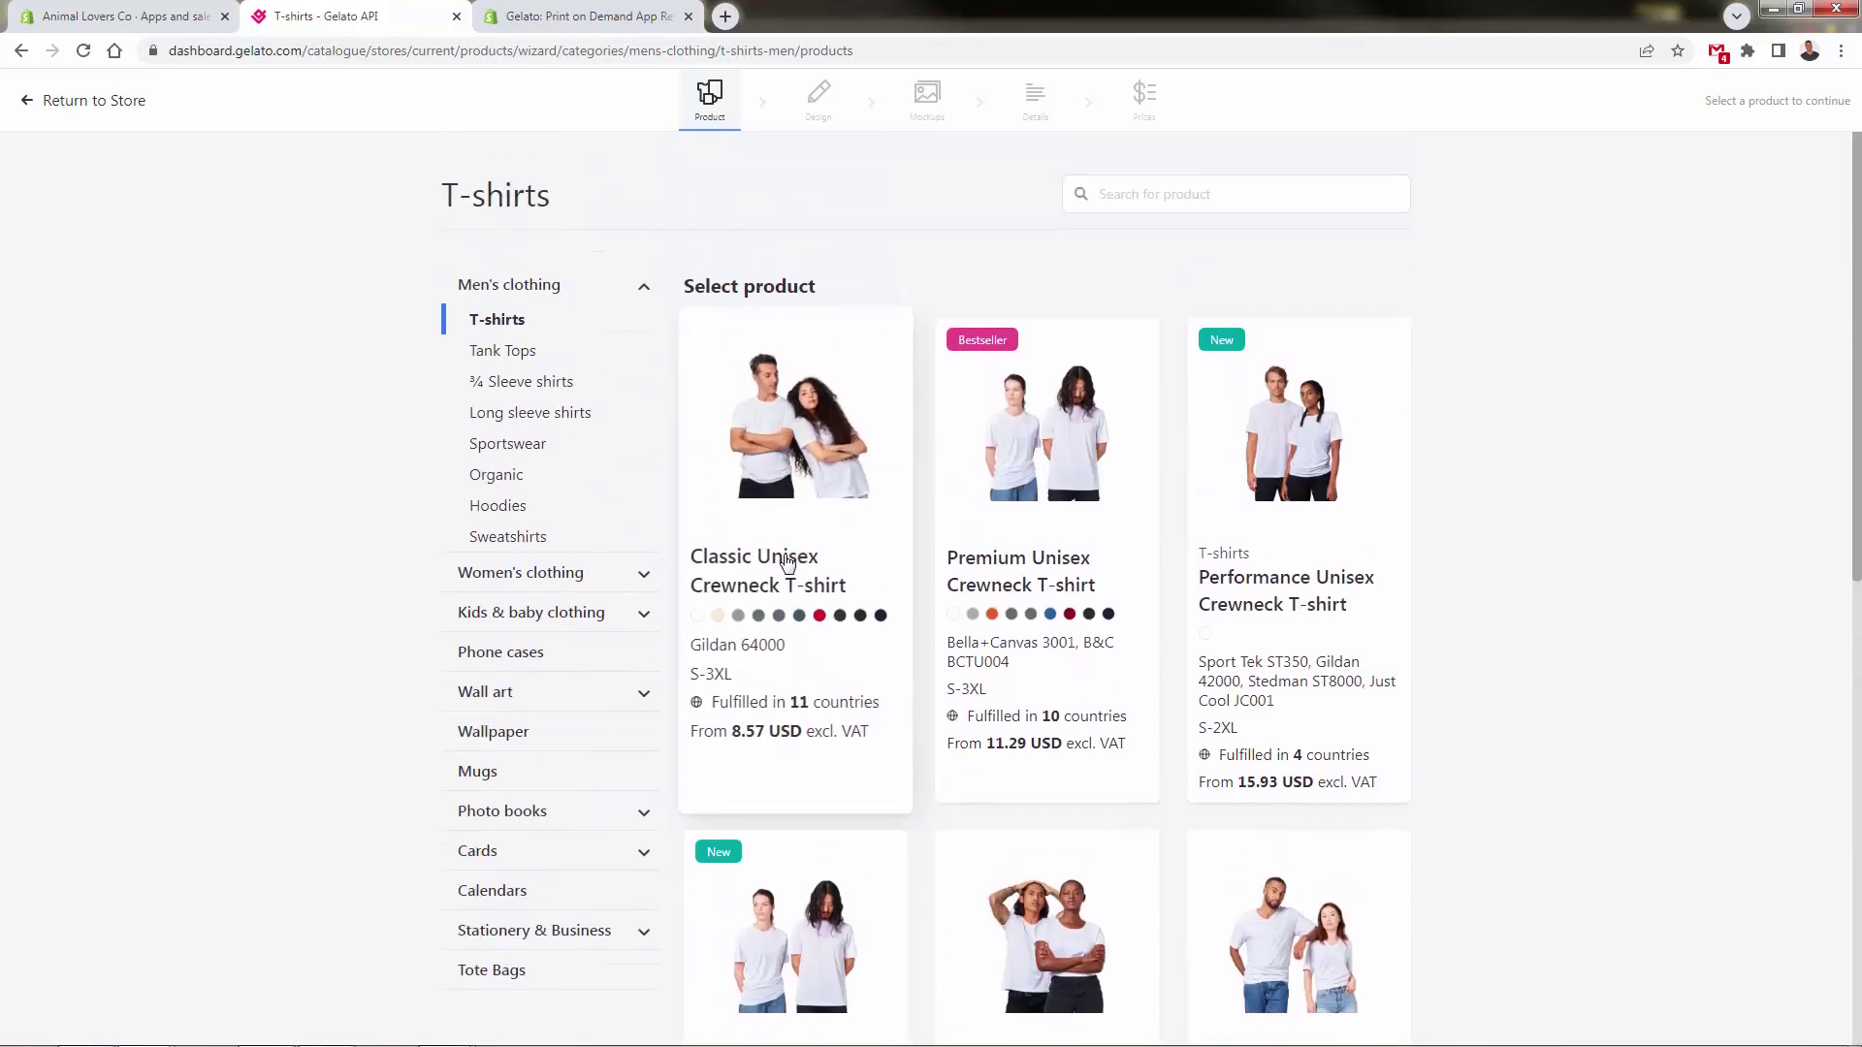
# - Open the Classic Unisex Crewneck T-shirt and check its back, neck and sleeve print areas
pyautogui.click(786, 443)
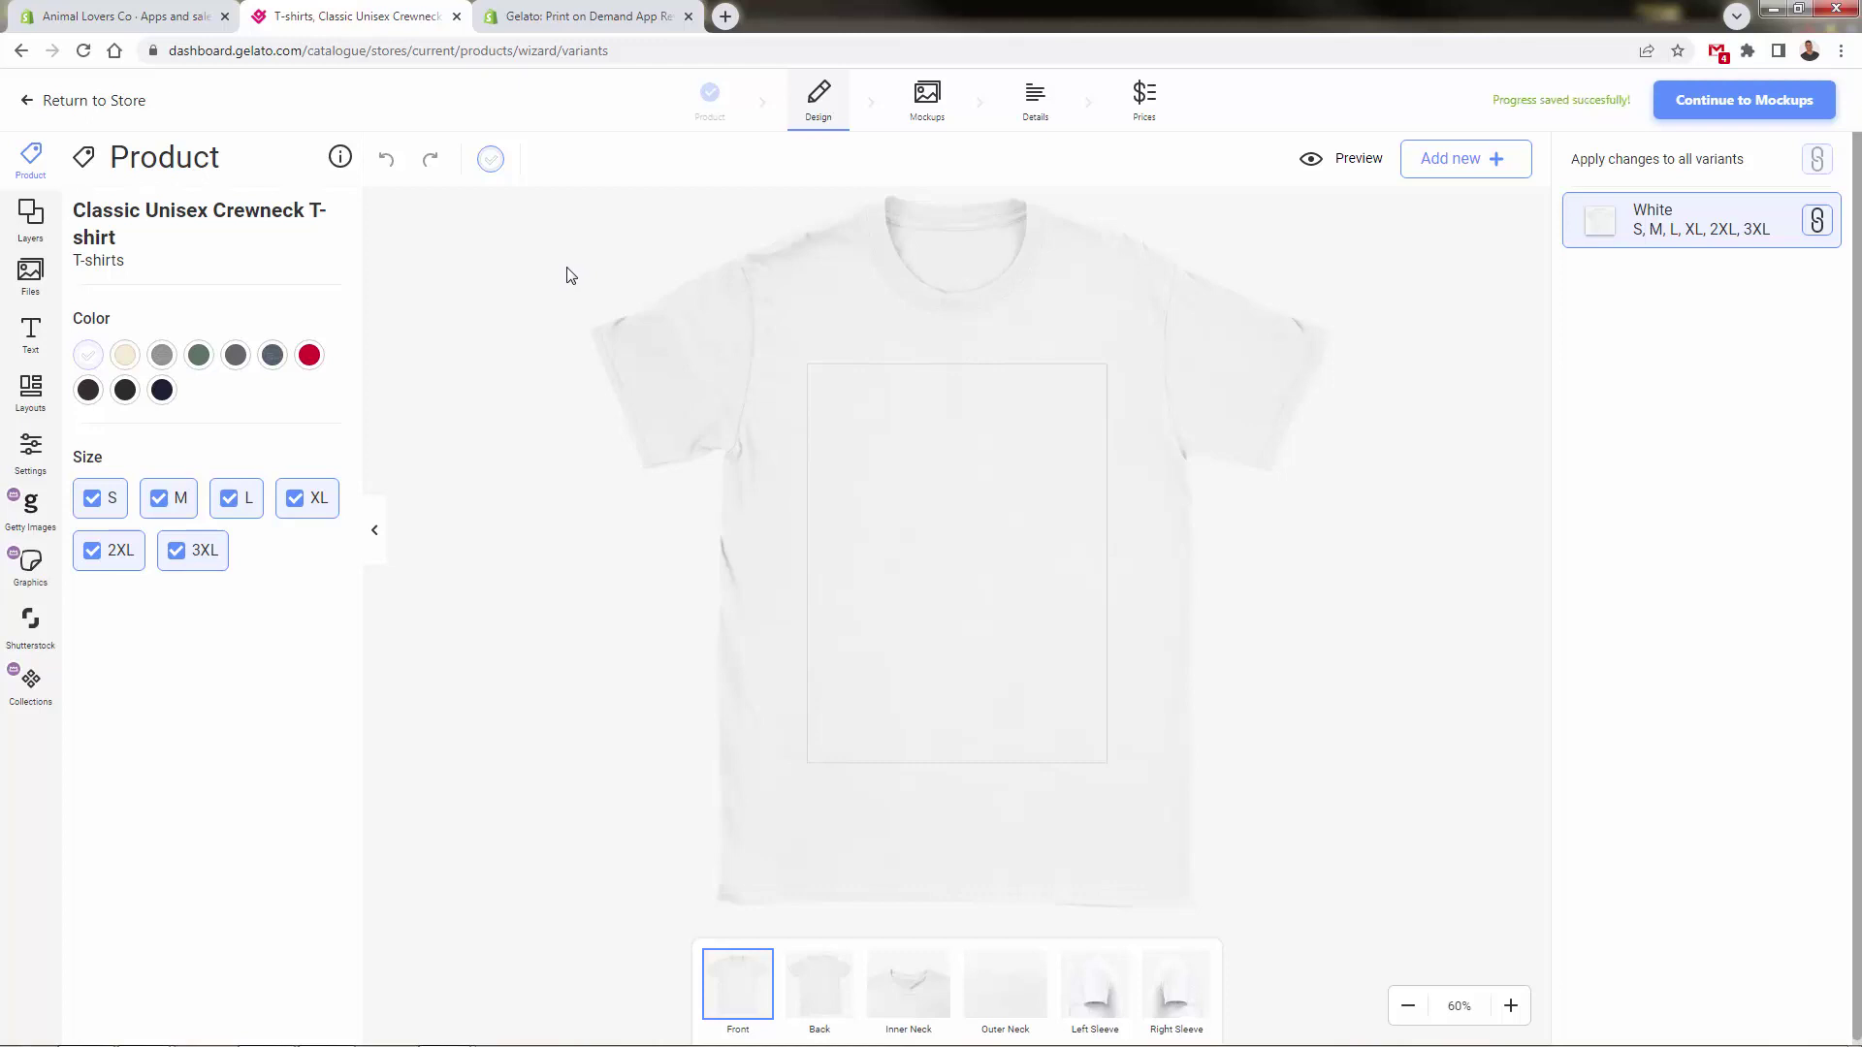
pyautogui.click(819, 1002)
pyautogui.click(914, 1011)
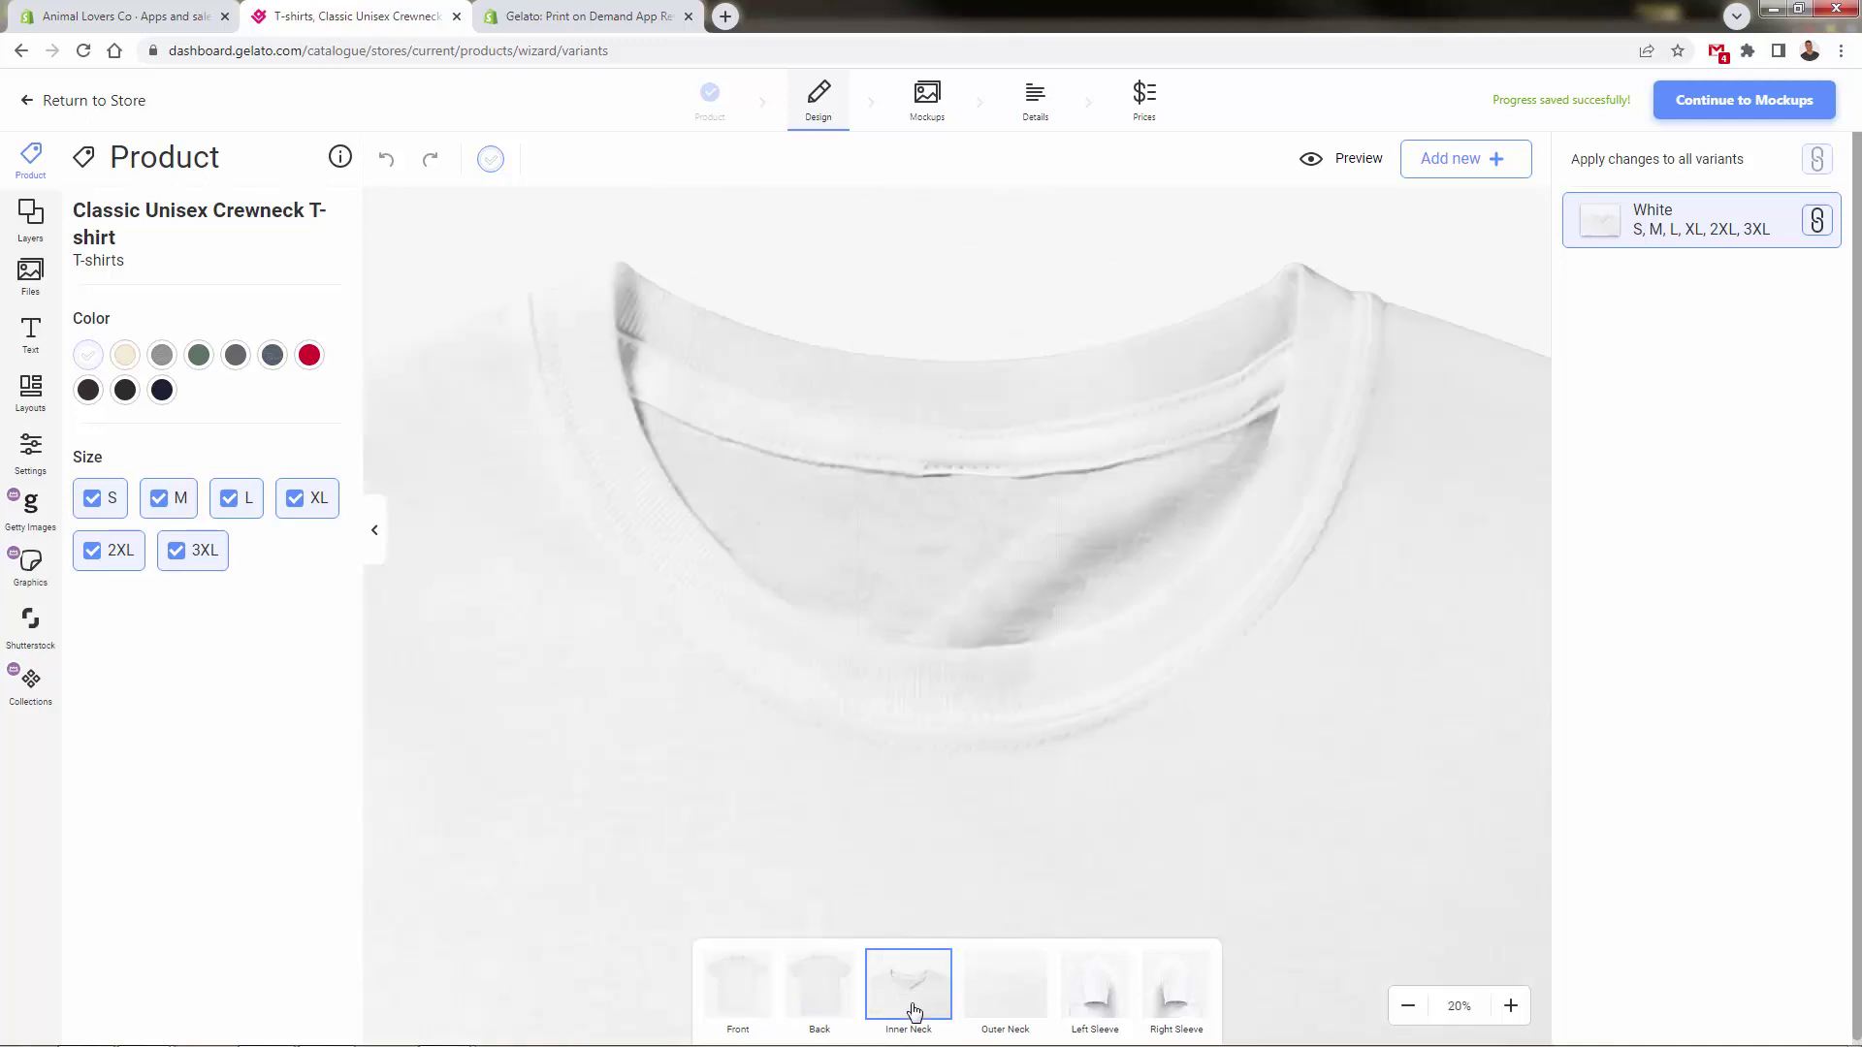
pyautogui.click(1008, 989)
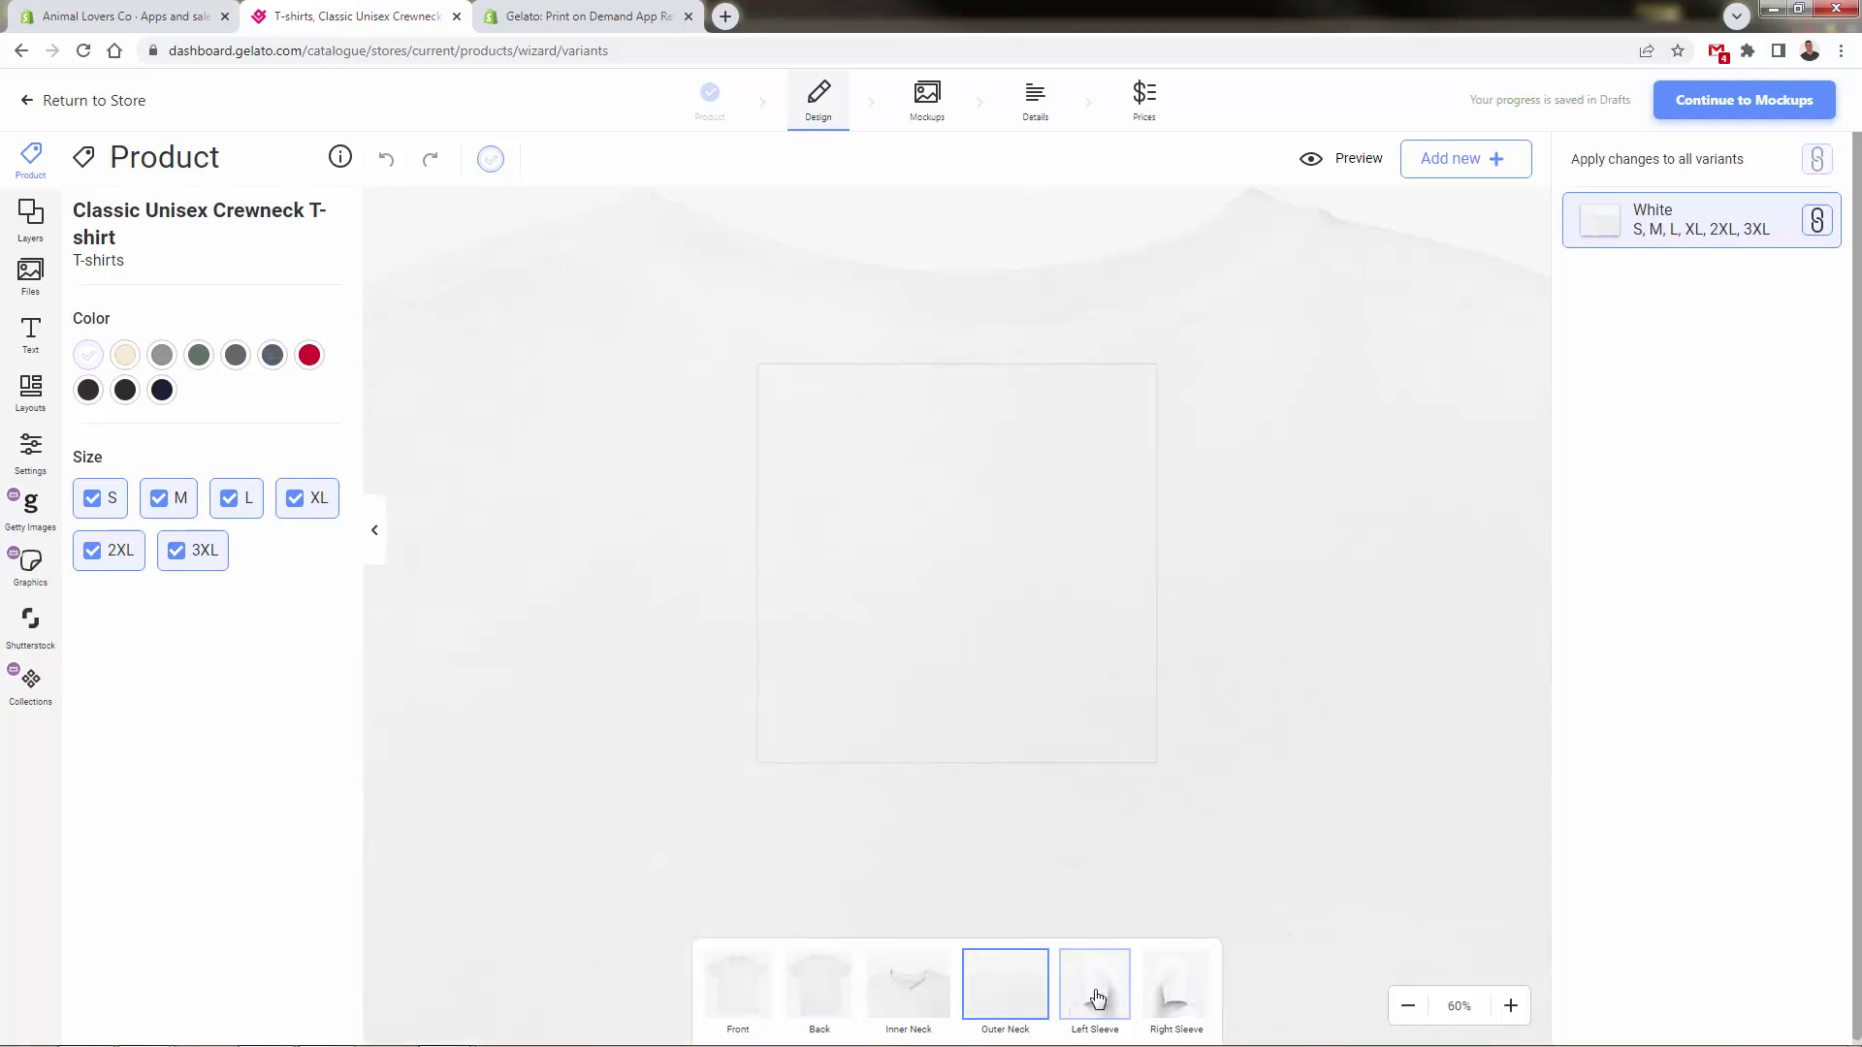
pyautogui.click(1098, 999)
pyautogui.click(1191, 994)
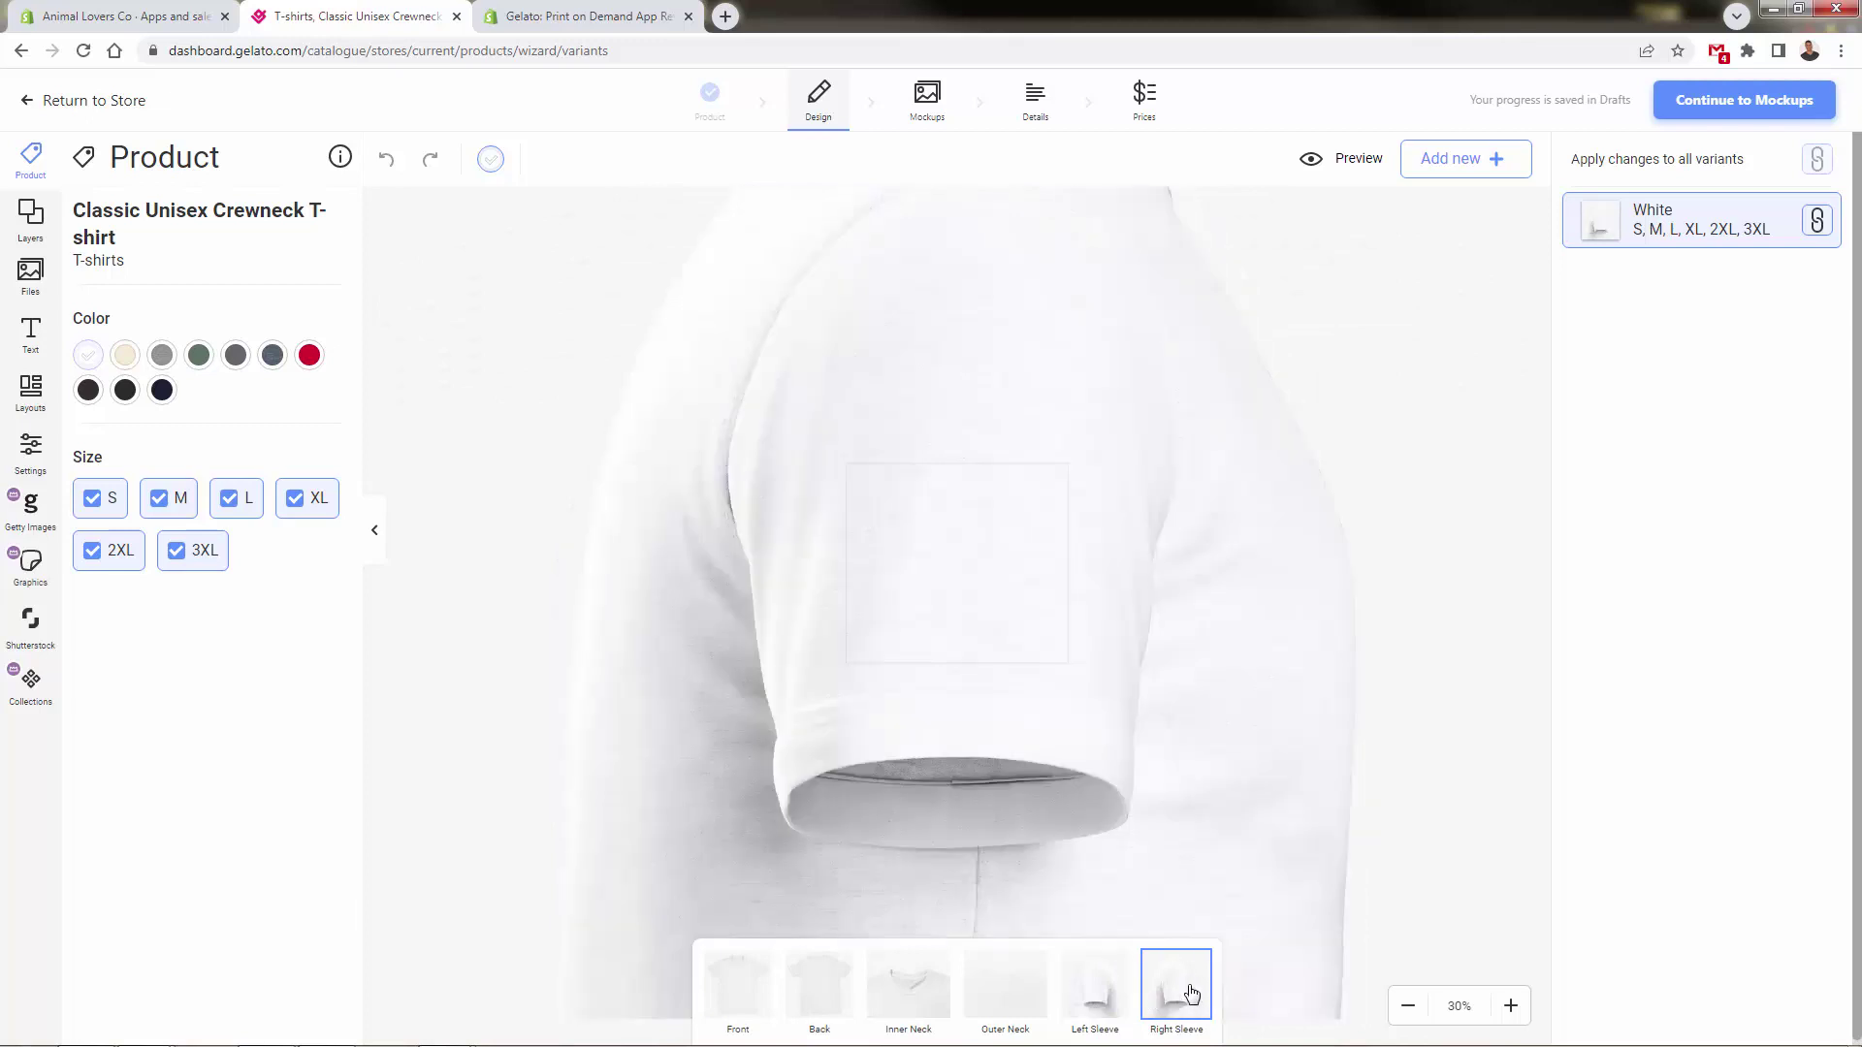
pyautogui.click(902, 987)
pyautogui.click(817, 985)
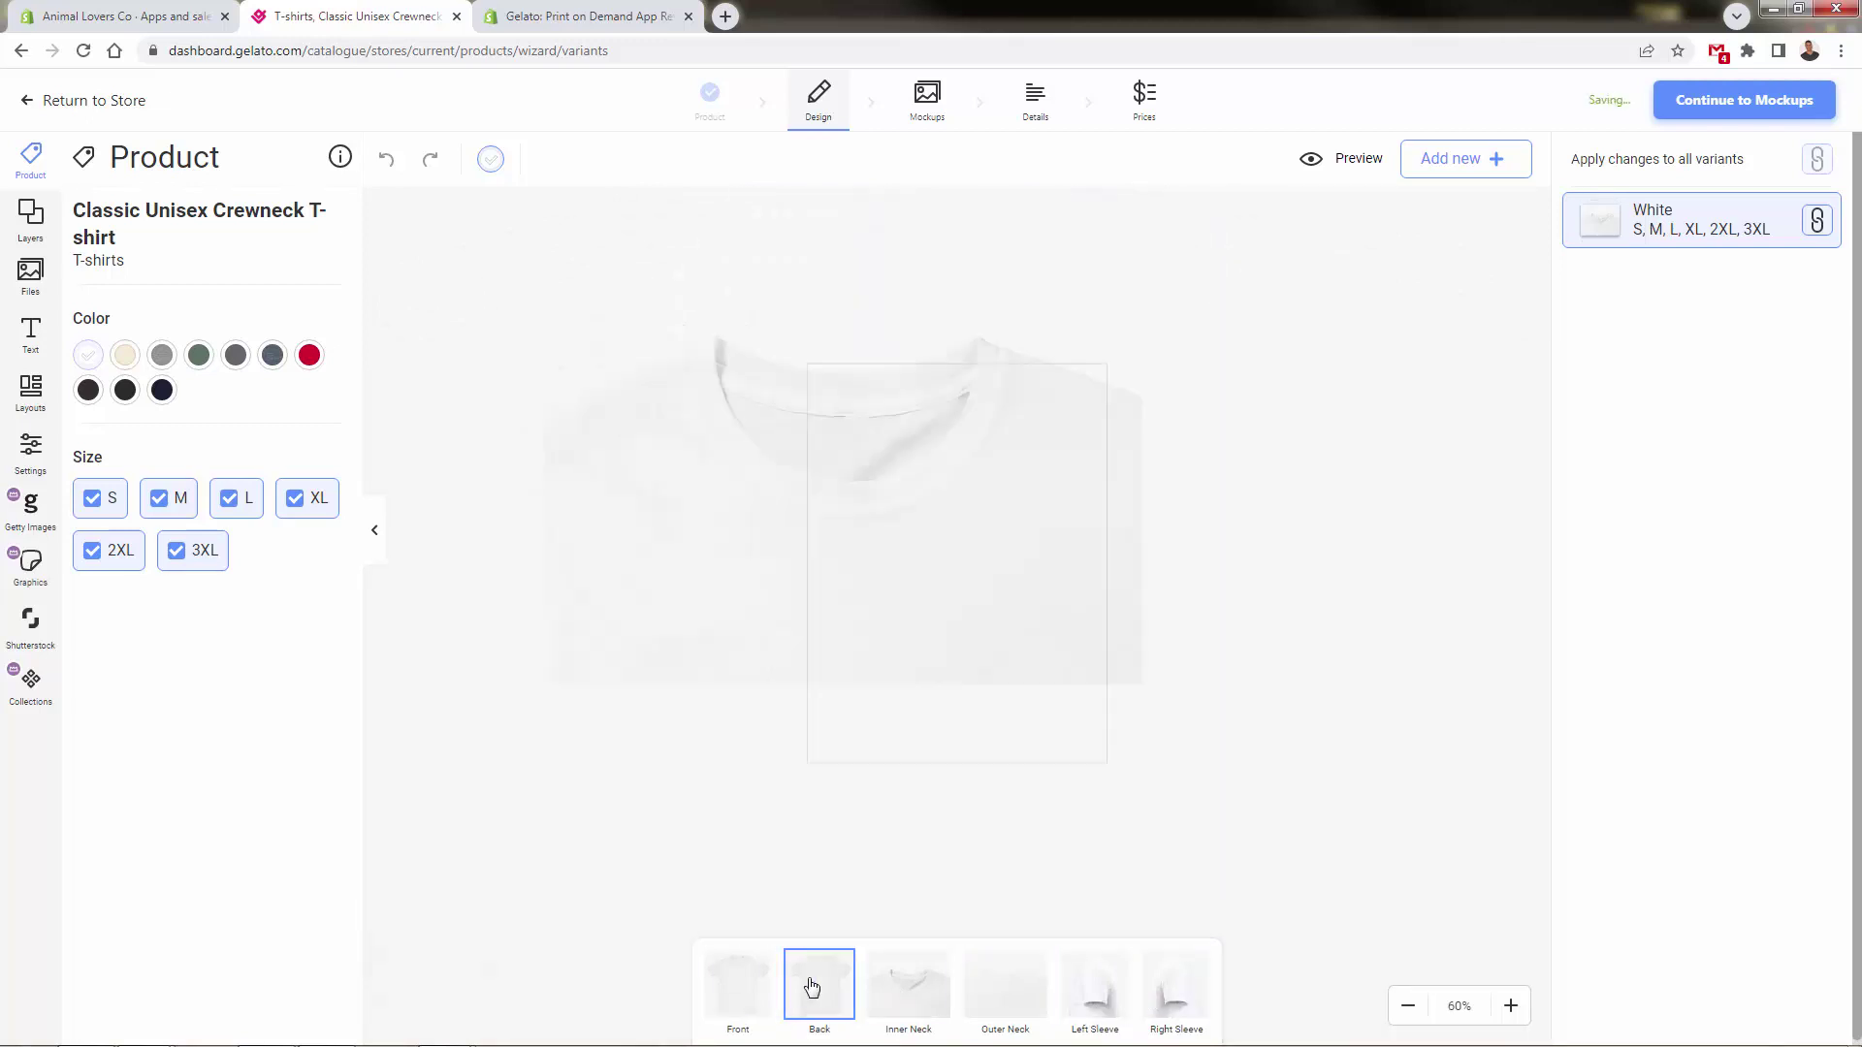
pyautogui.click(729, 984)
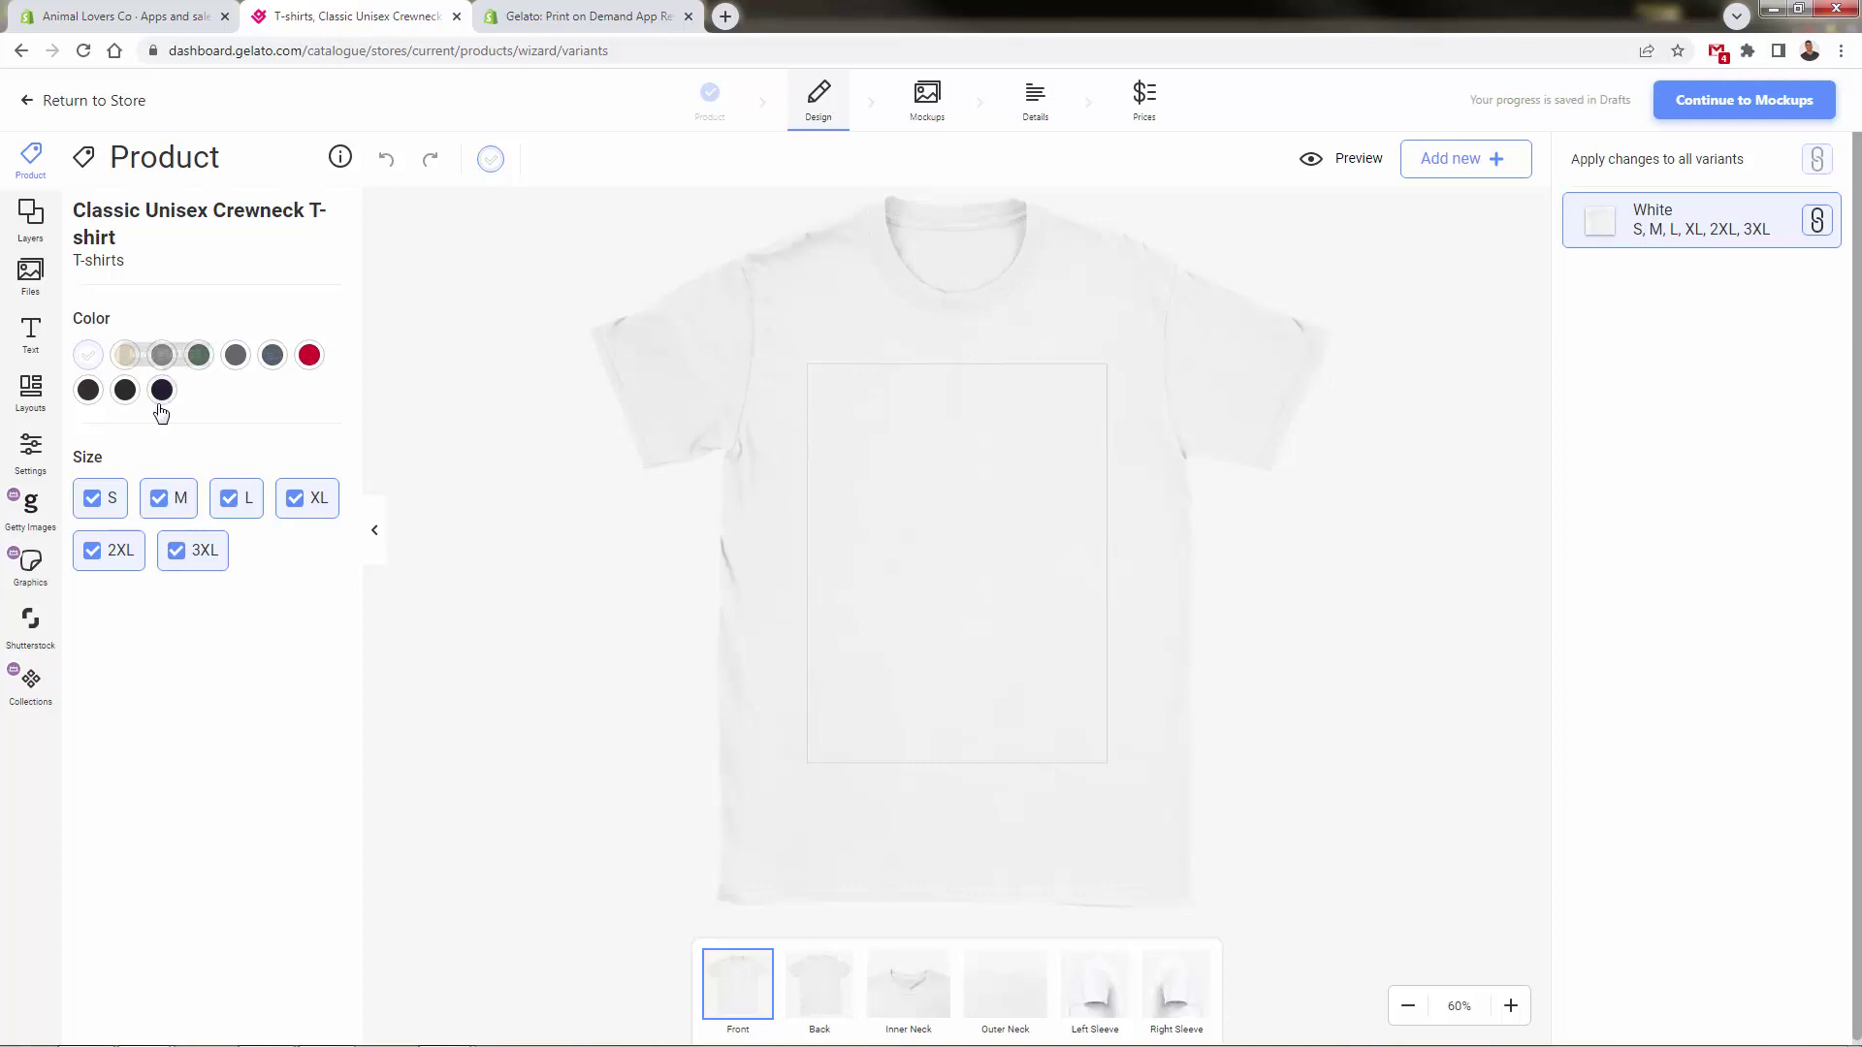
# - Make Black the only shirt colour and upload the Donuts & Deadlifts design image
pyautogui.click(81, 393)
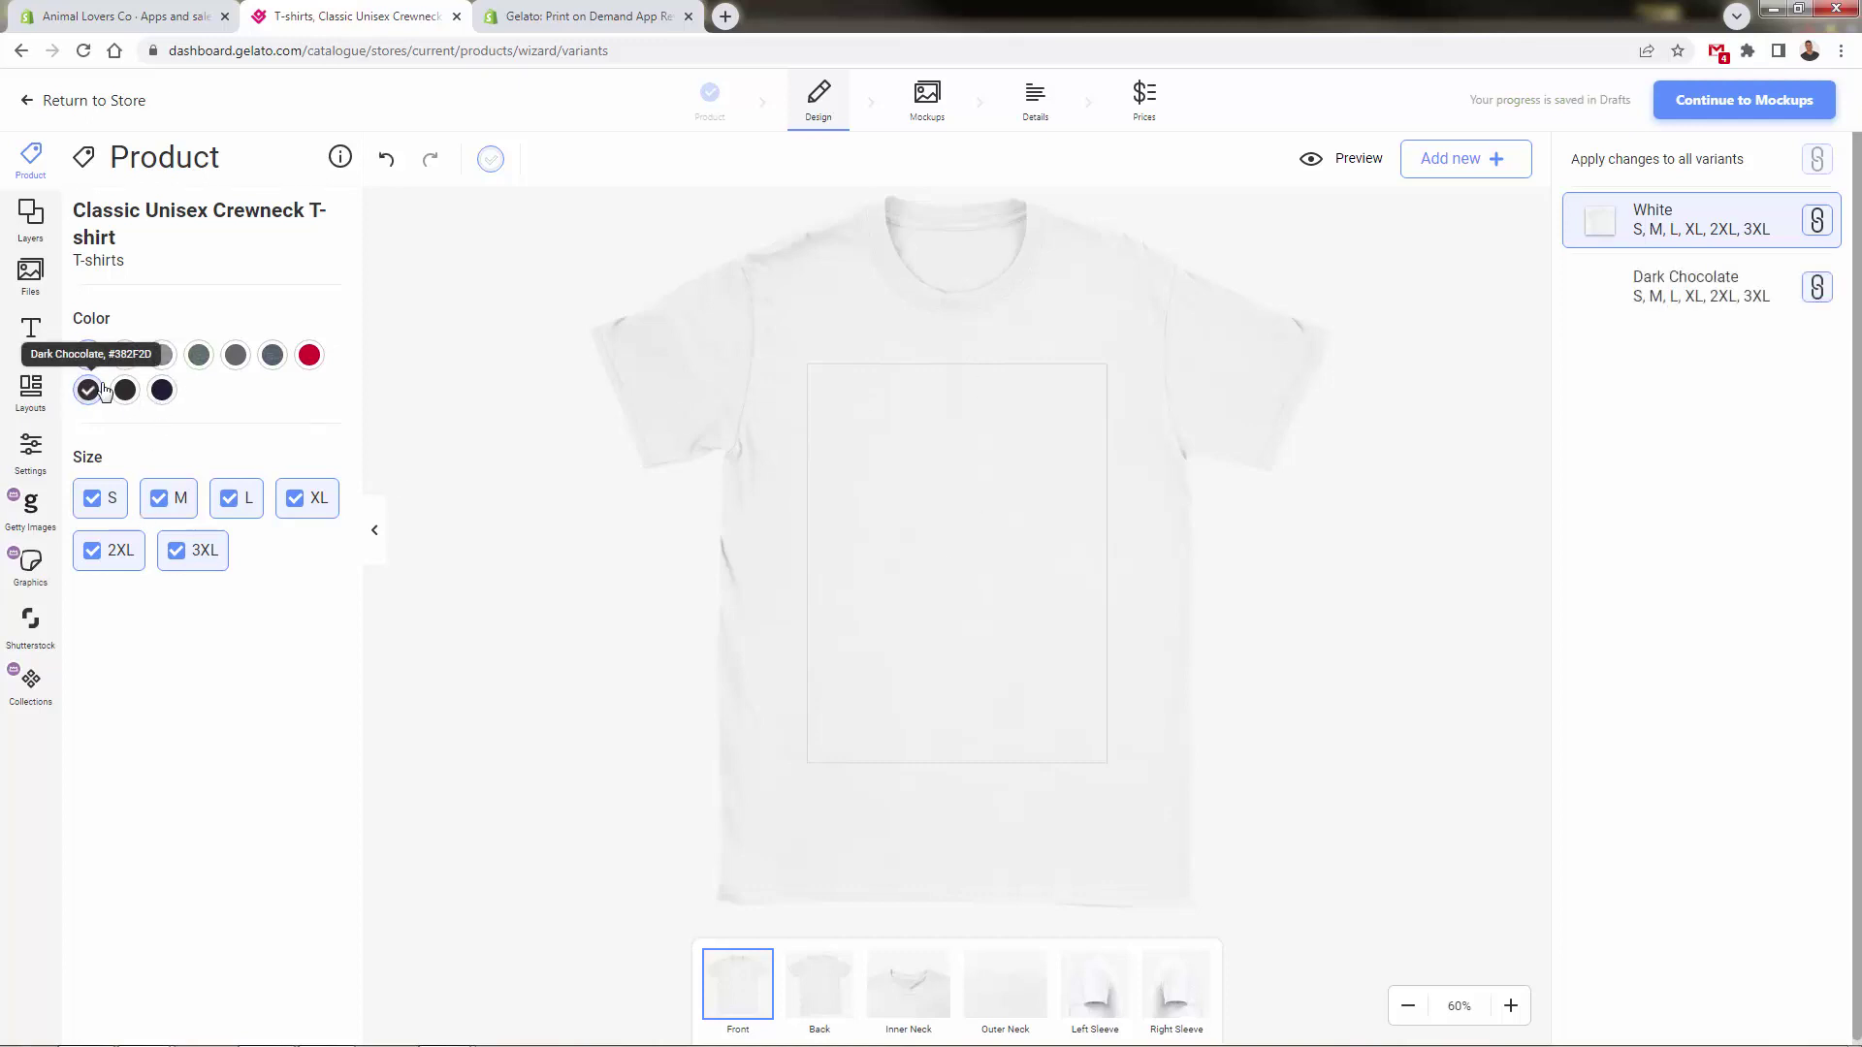
pyautogui.click(125, 391)
pyautogui.click(88, 355)
pyautogui.click(88, 390)
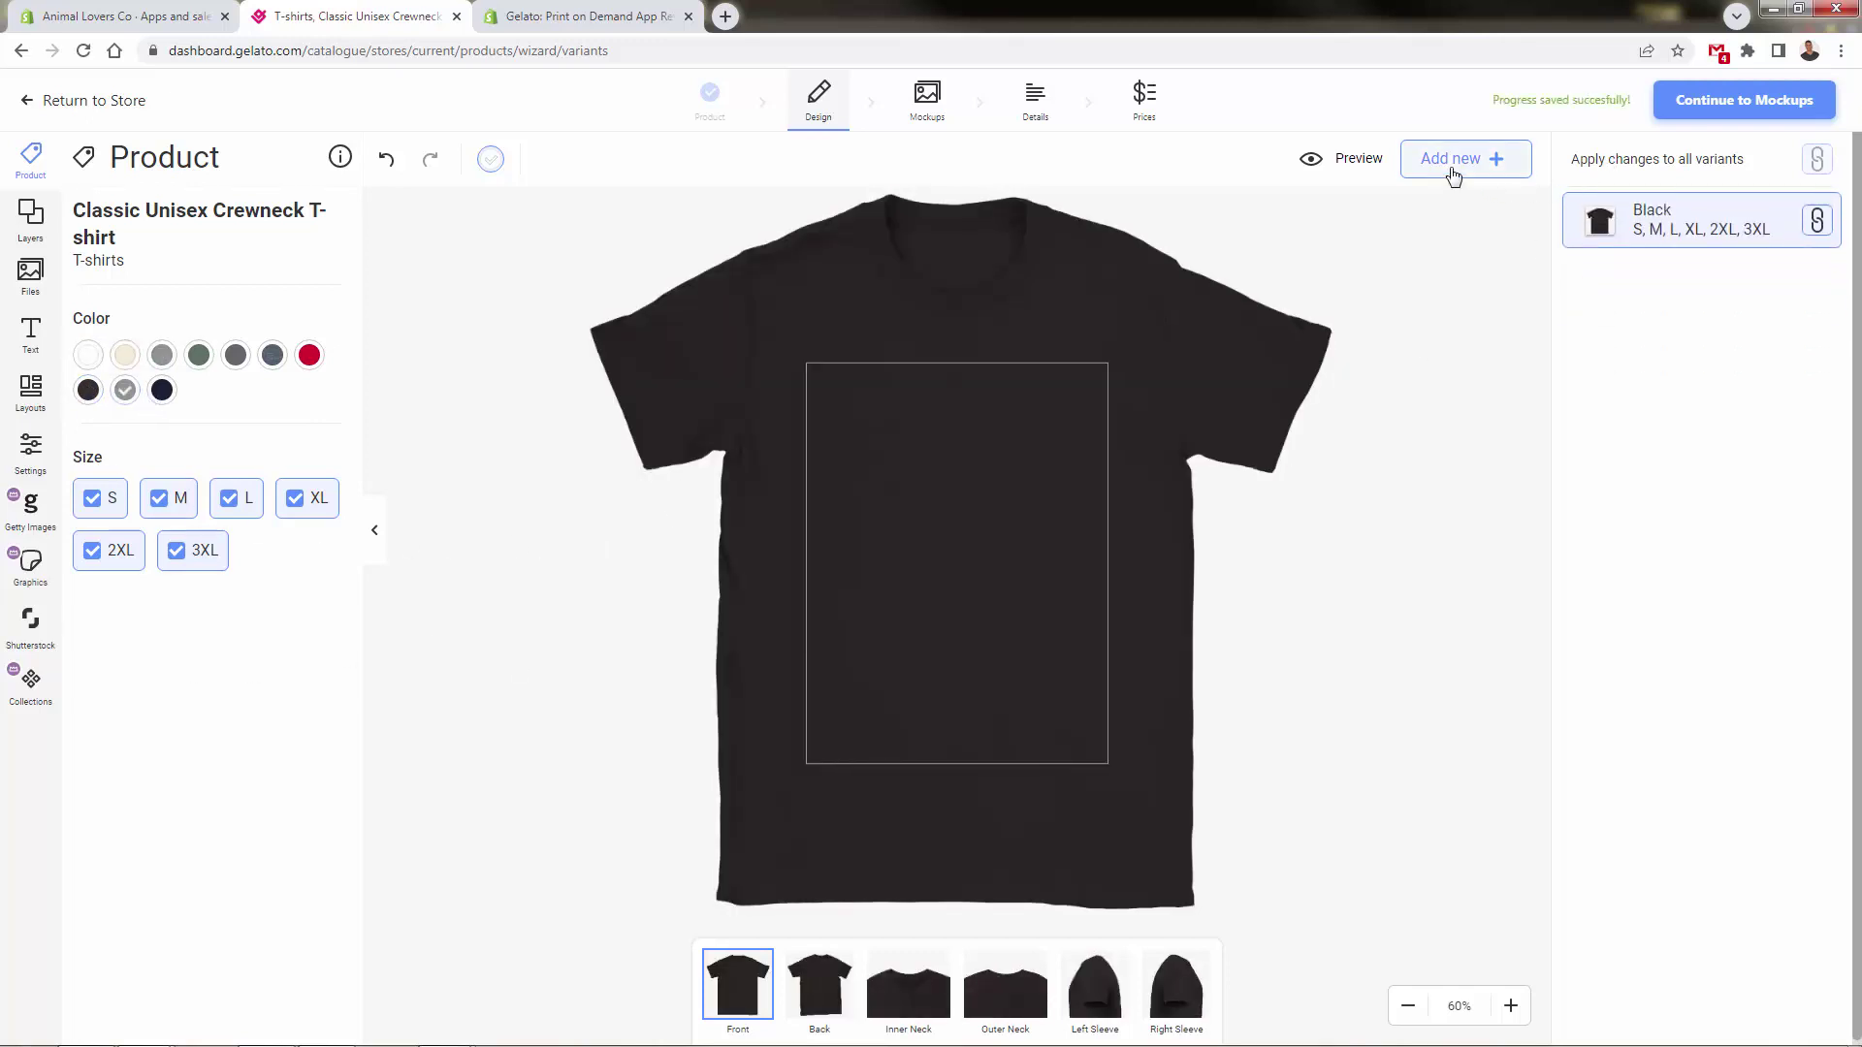
pyautogui.moveTo(444, 746); pyautogui.dragTo(445, 747)
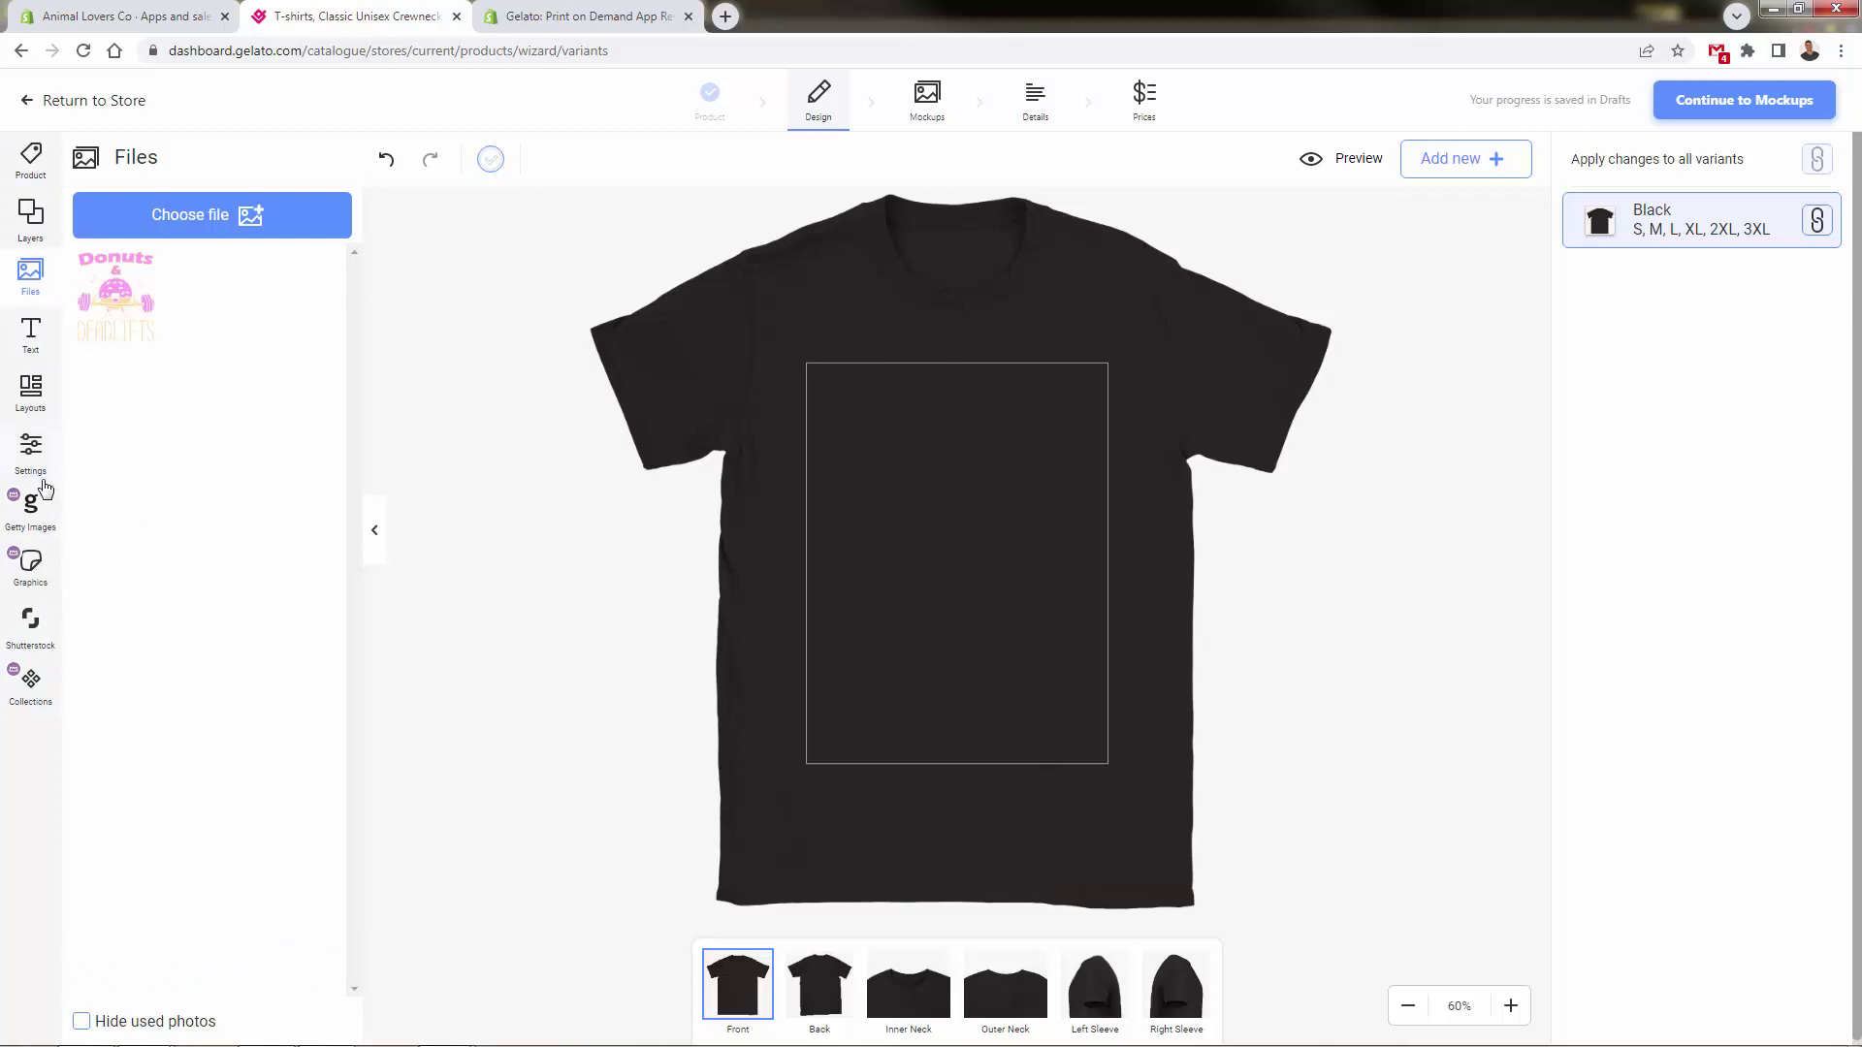
# - Place the Donuts & Deadlifts design on the shirt front, checking the other print areas stay blank
pyautogui.click(113, 311)
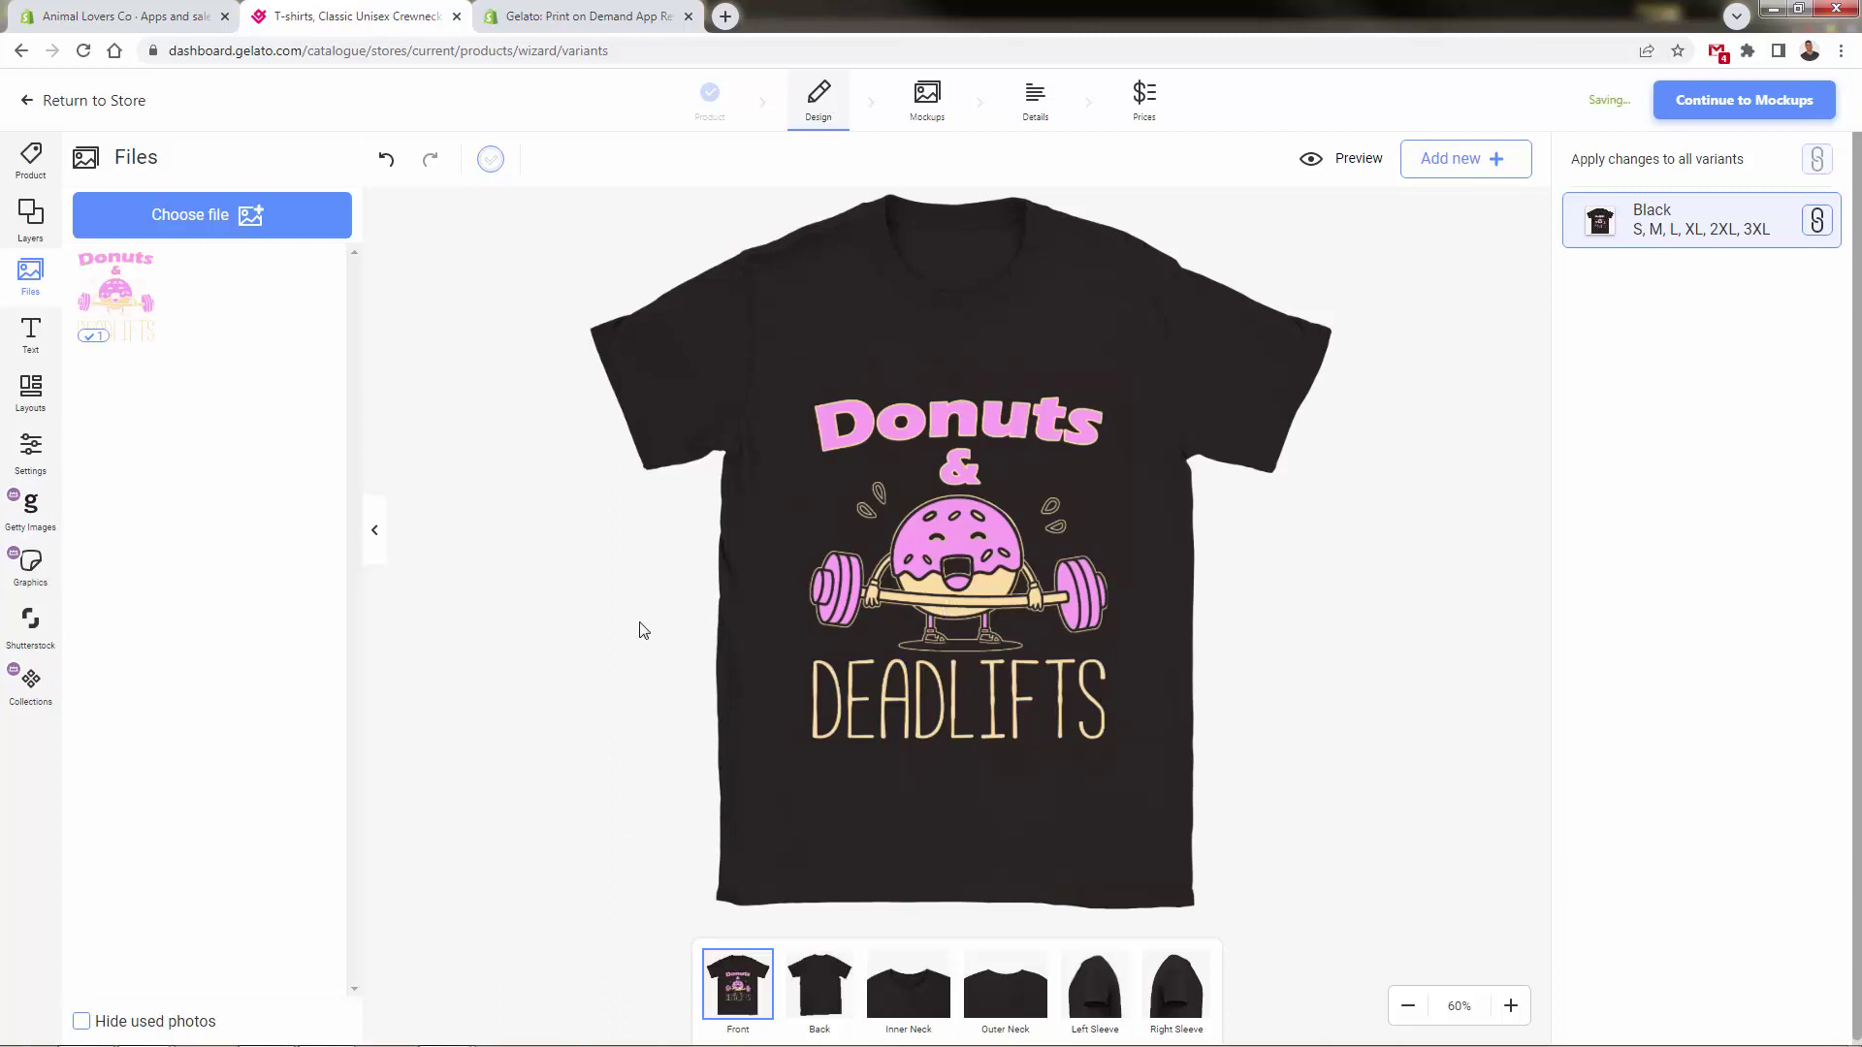
pyautogui.click(819, 985)
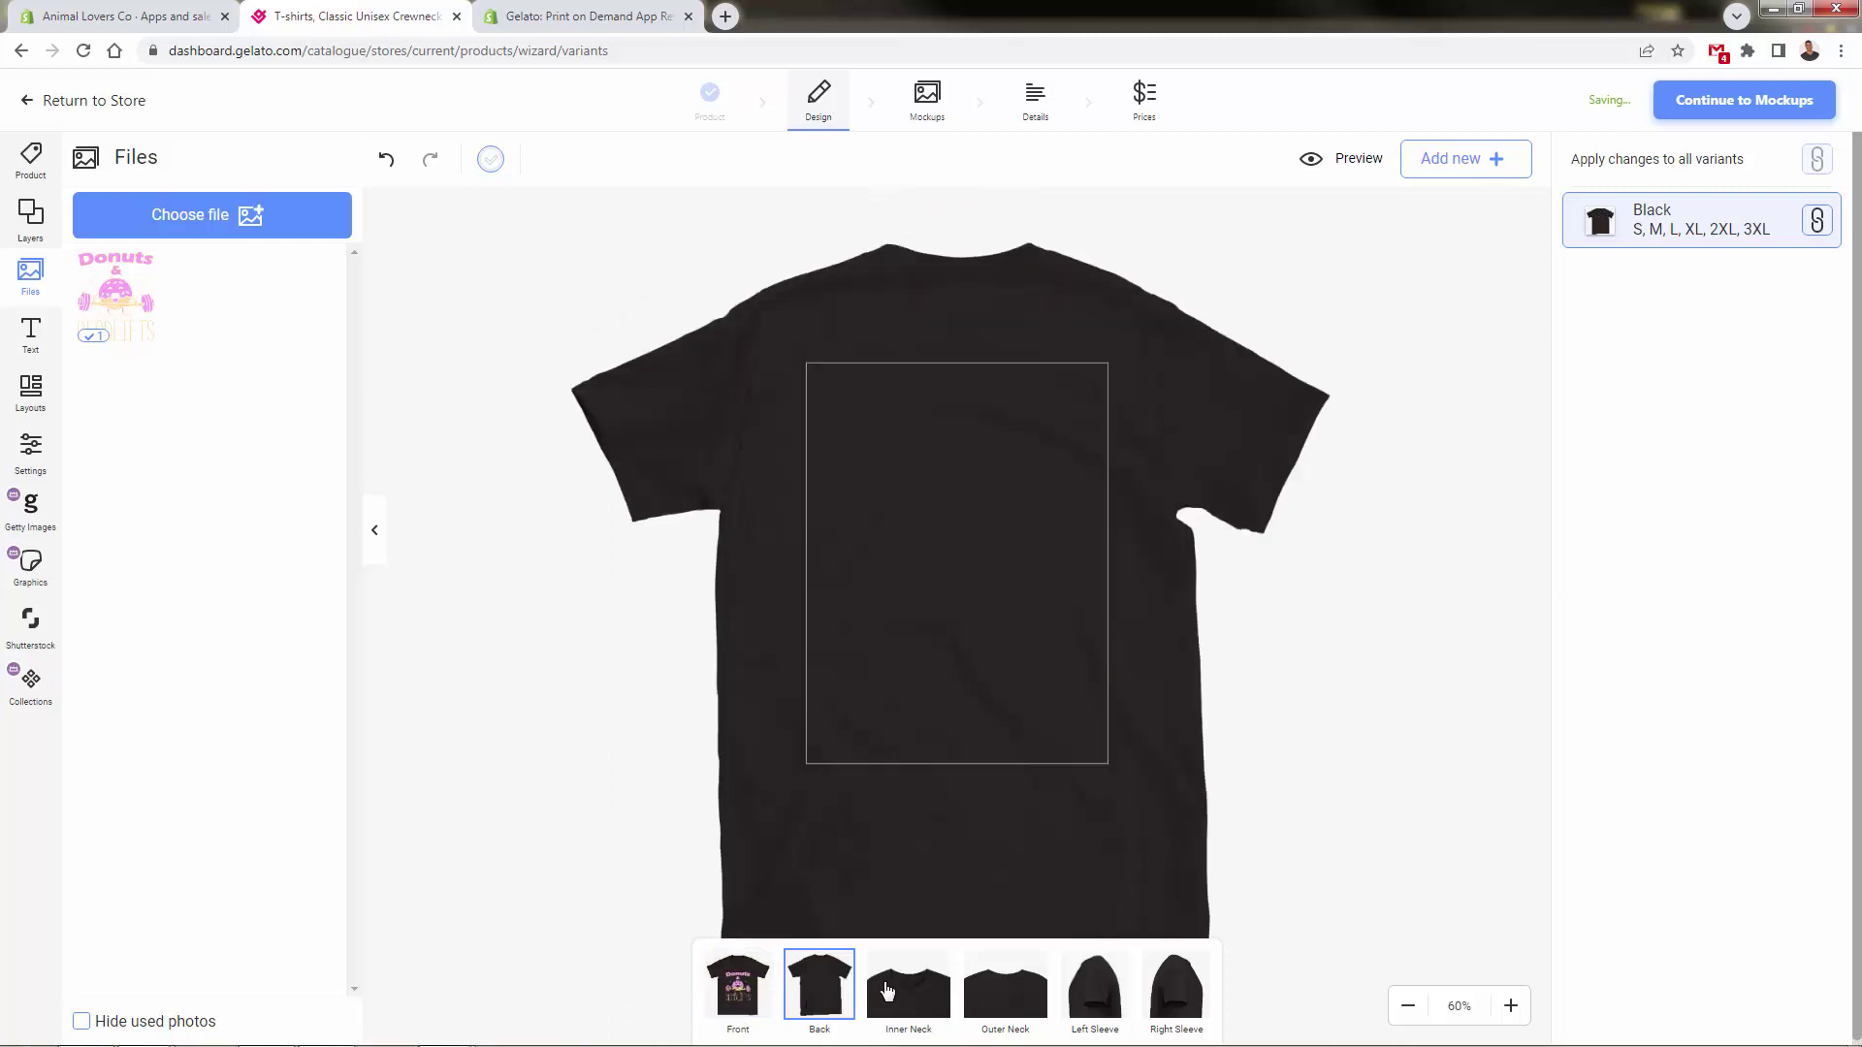
pyautogui.click(909, 985)
pyautogui.click(1006, 984)
pyautogui.click(1091, 991)
pyautogui.click(1154, 994)
pyautogui.click(727, 999)
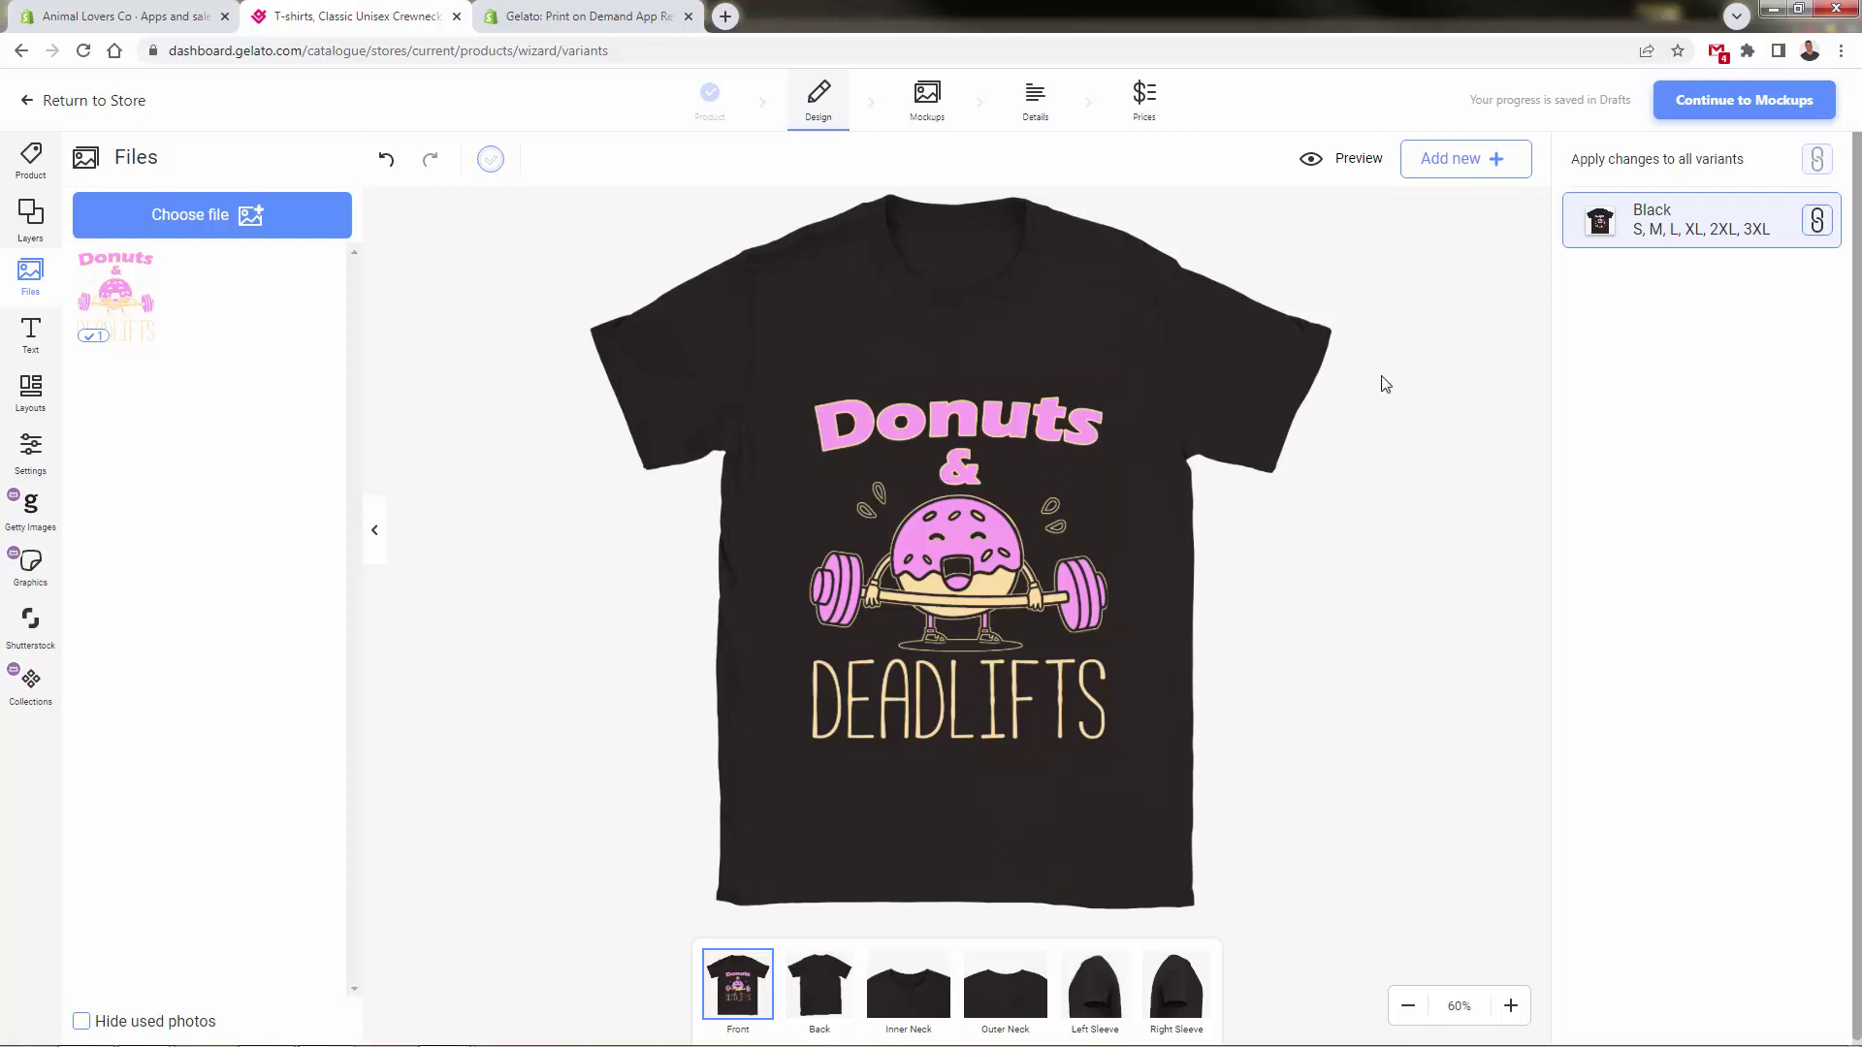
# - Go to Mockups and select the model-worn mockup style for the store images
pyautogui.click(1684, 111)
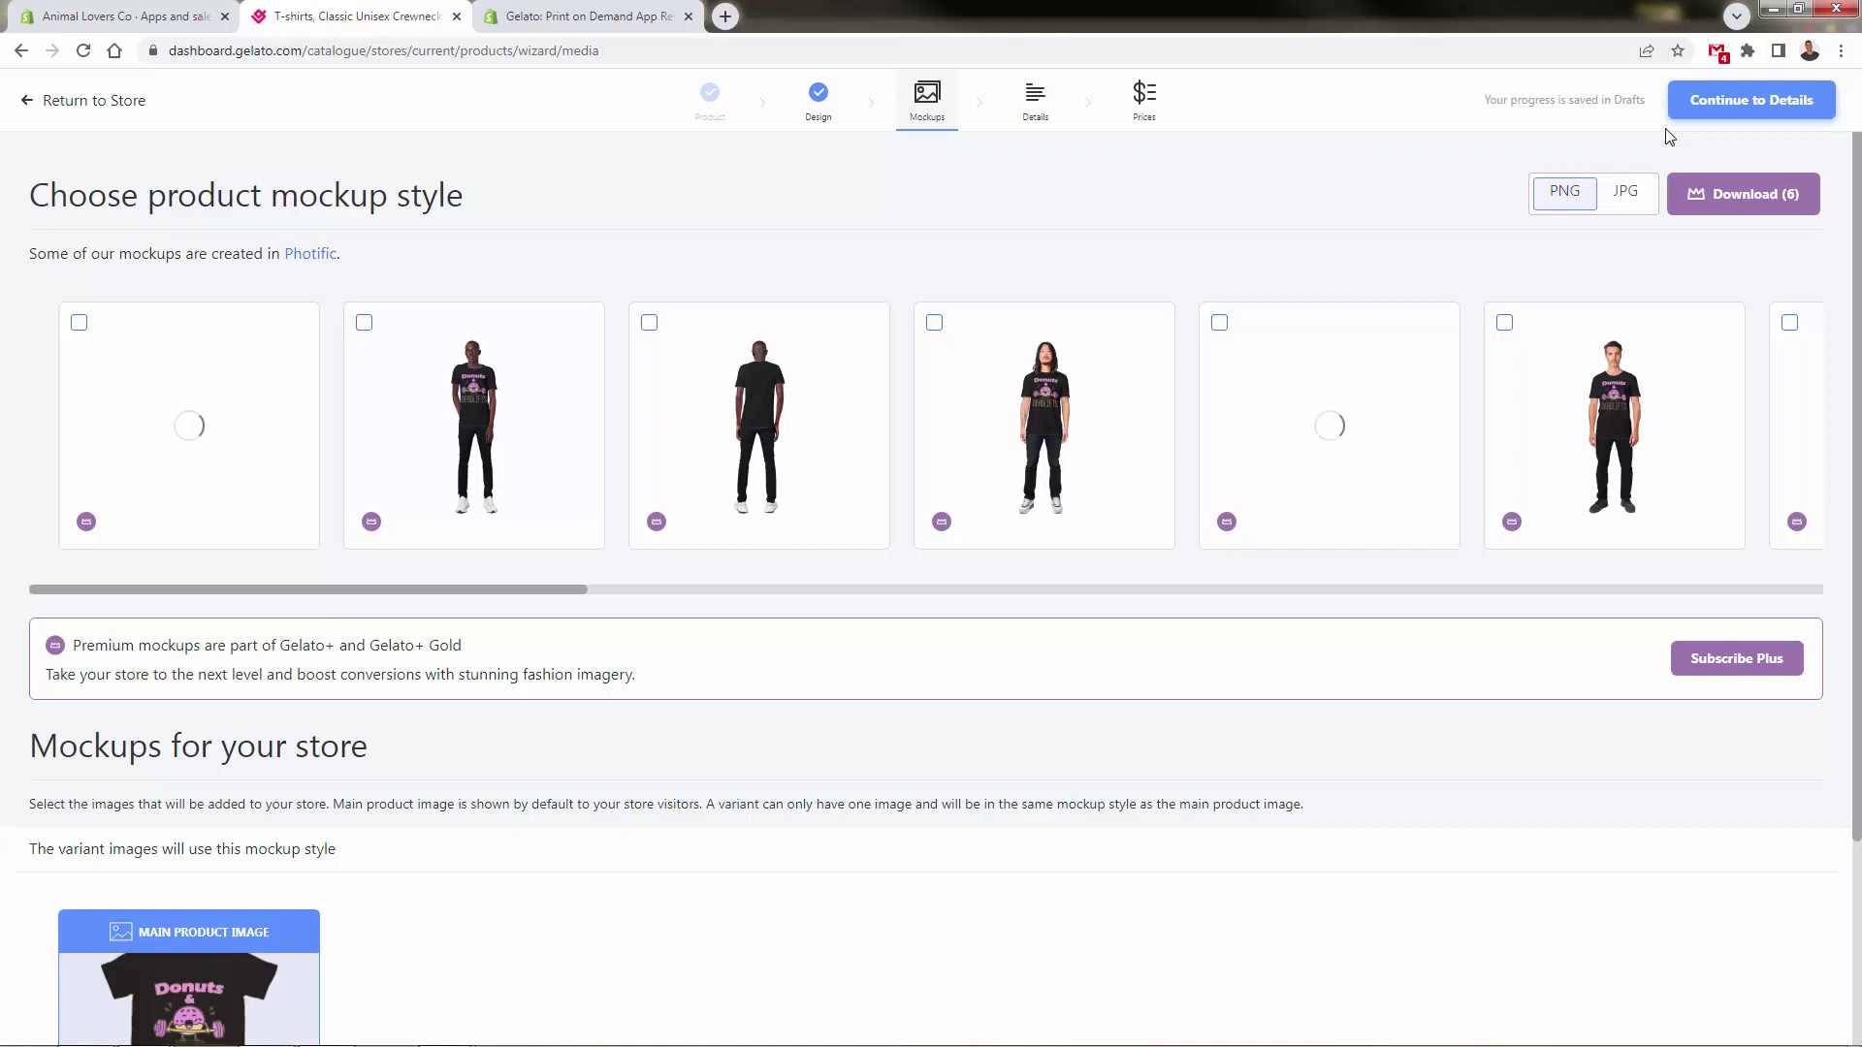
pyautogui.moveTo(468, 590); pyautogui.dragTo(1681, 544)
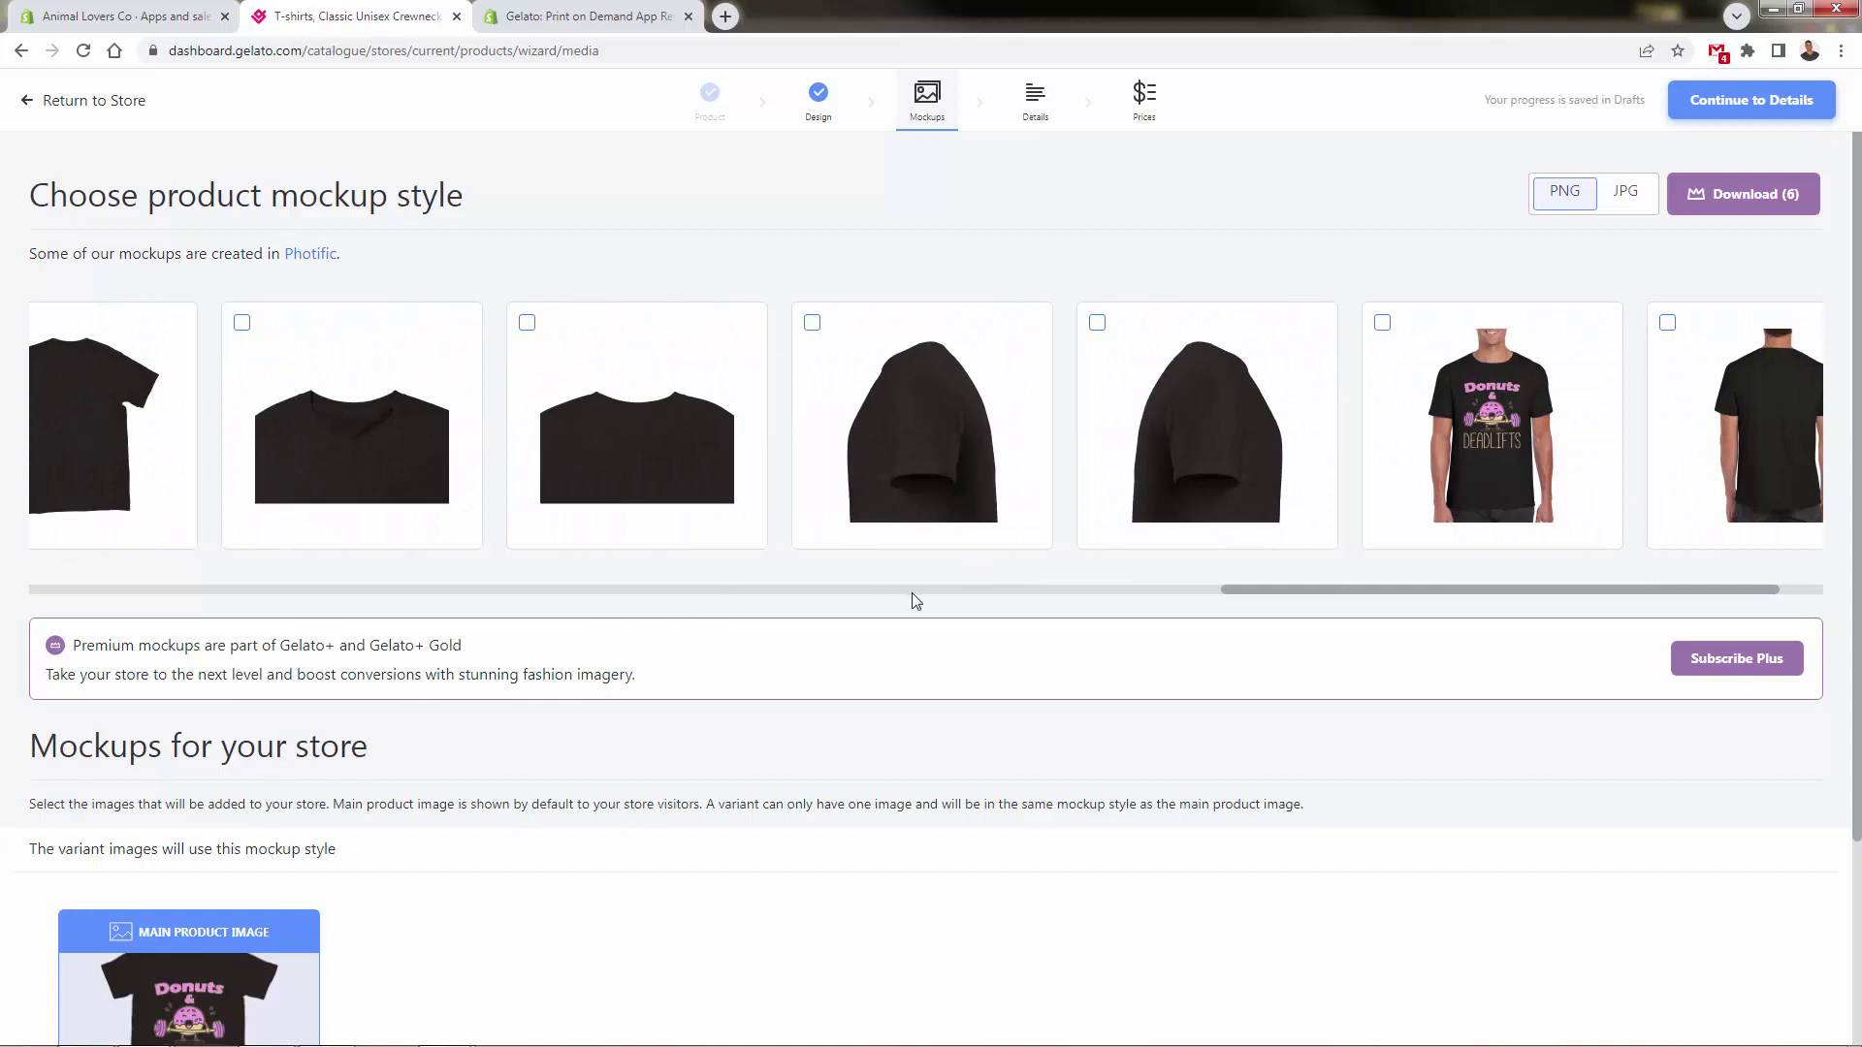
pyautogui.moveTo(1256, 588); pyautogui.dragTo(1392, 609)
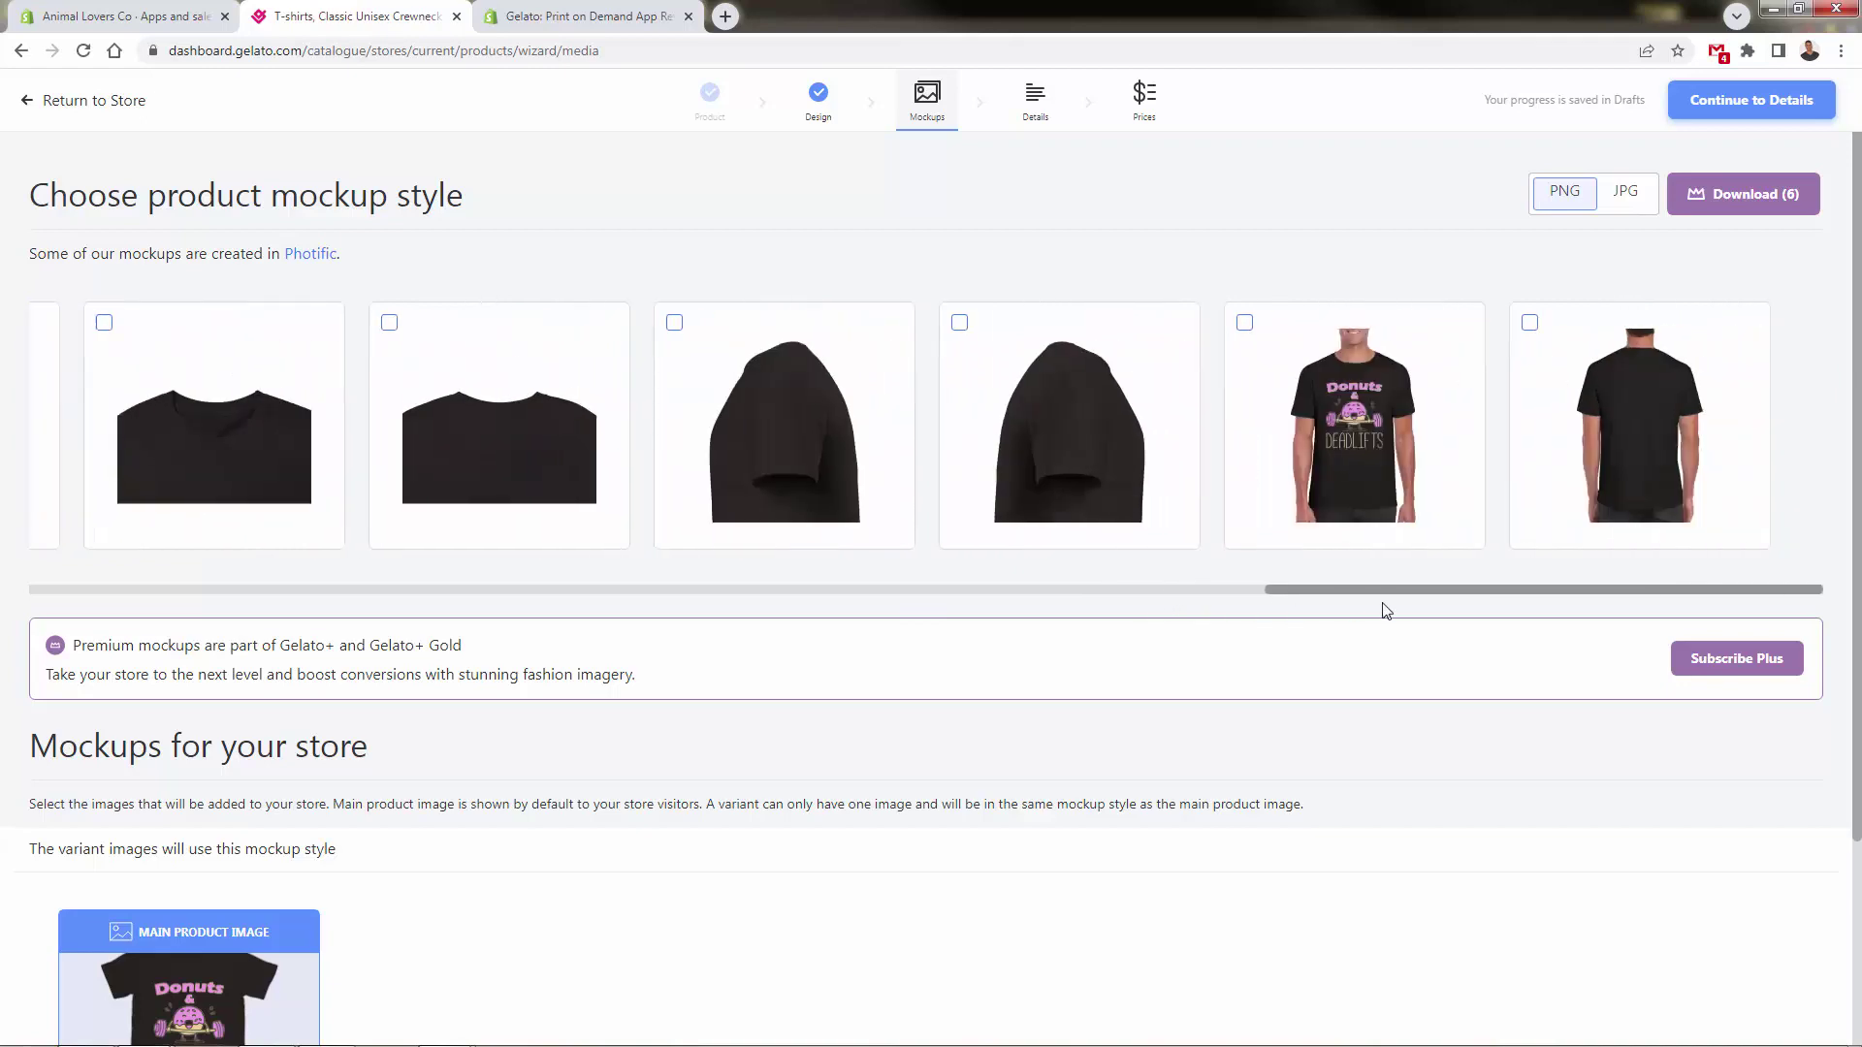
pyautogui.click(1399, 490)
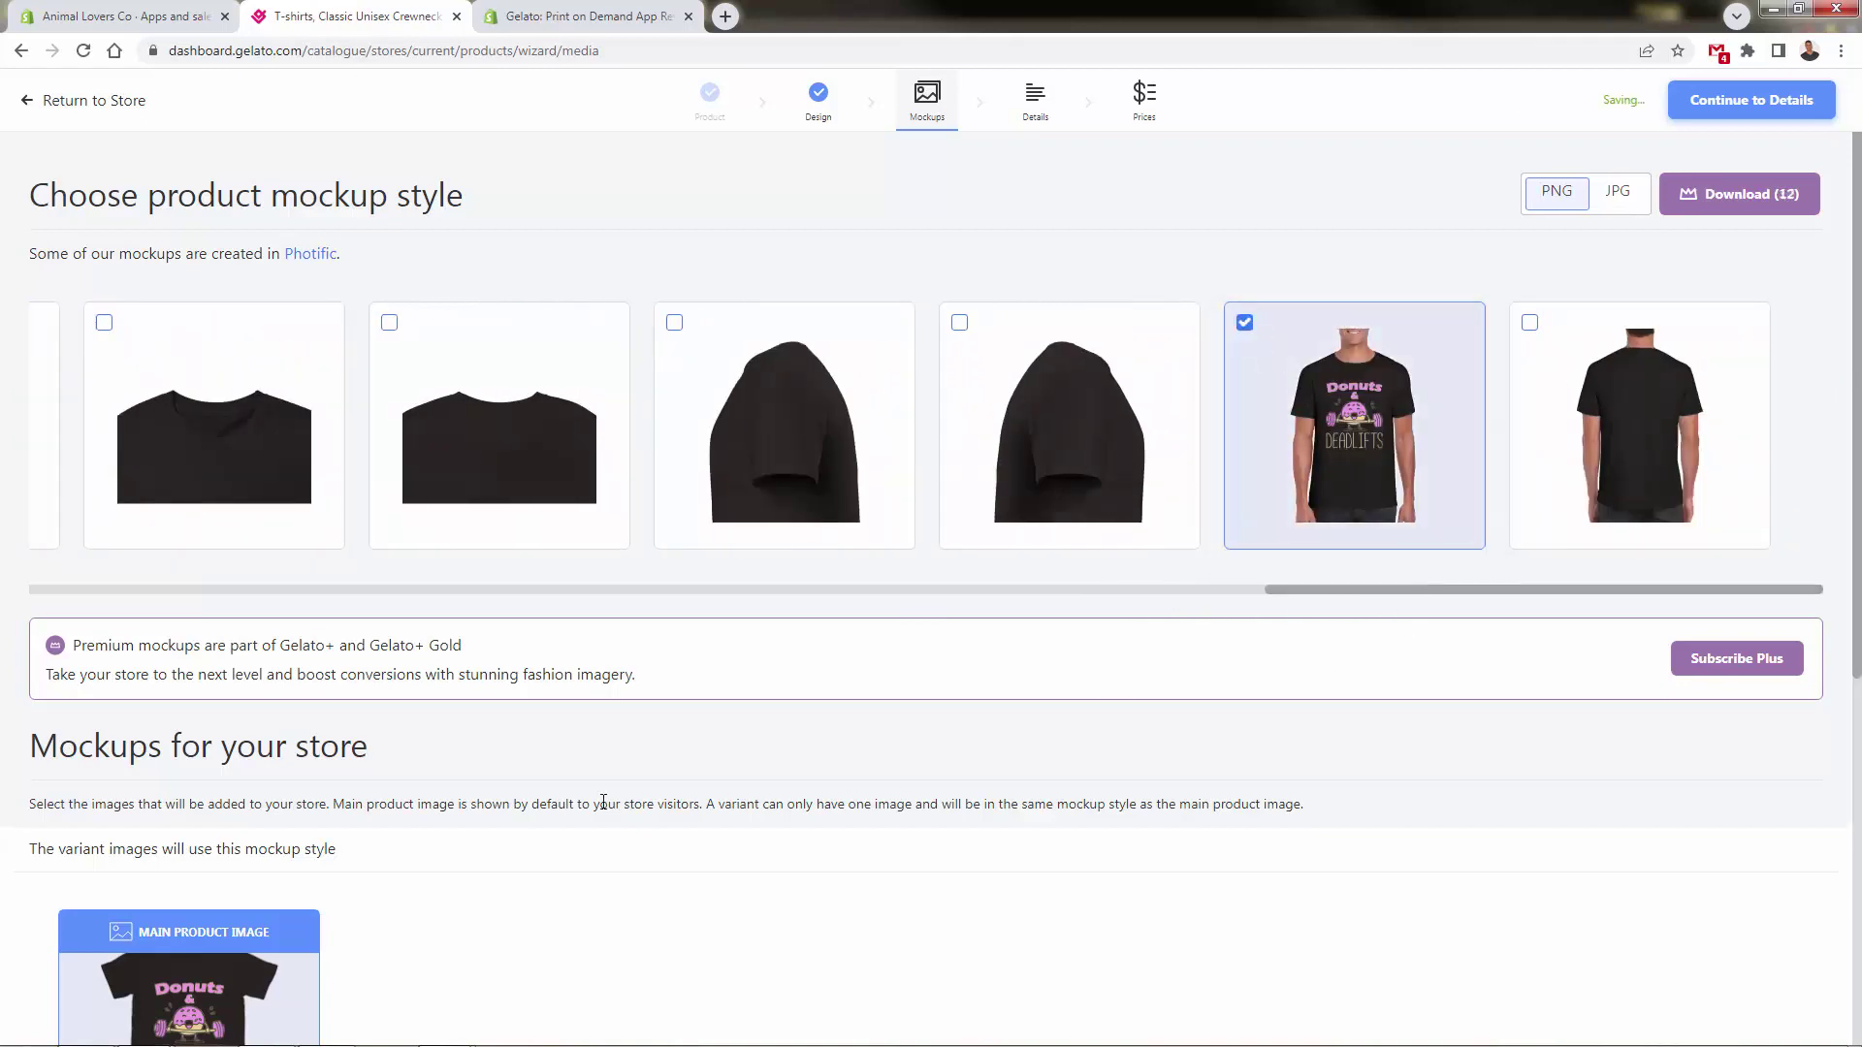
pyautogui.scroll(-5, 604, 802)
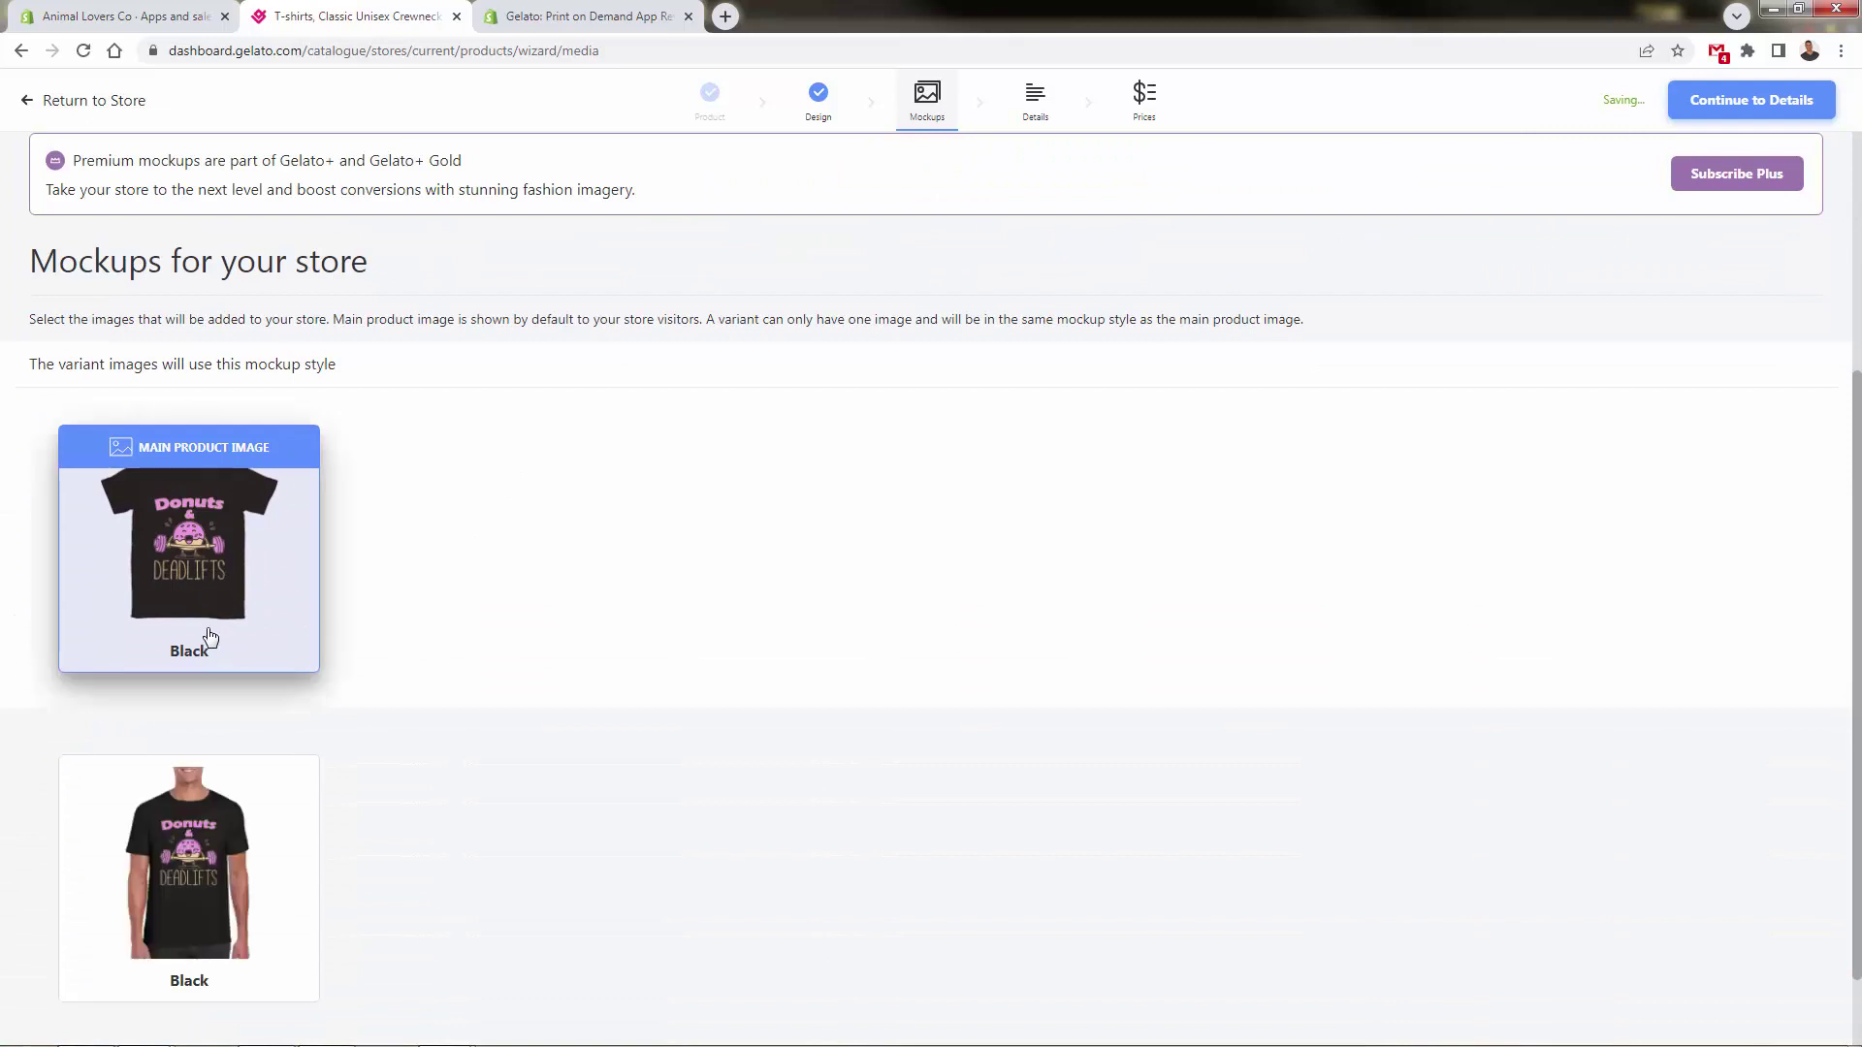
pyautogui.scroll(-1, 209, 637)
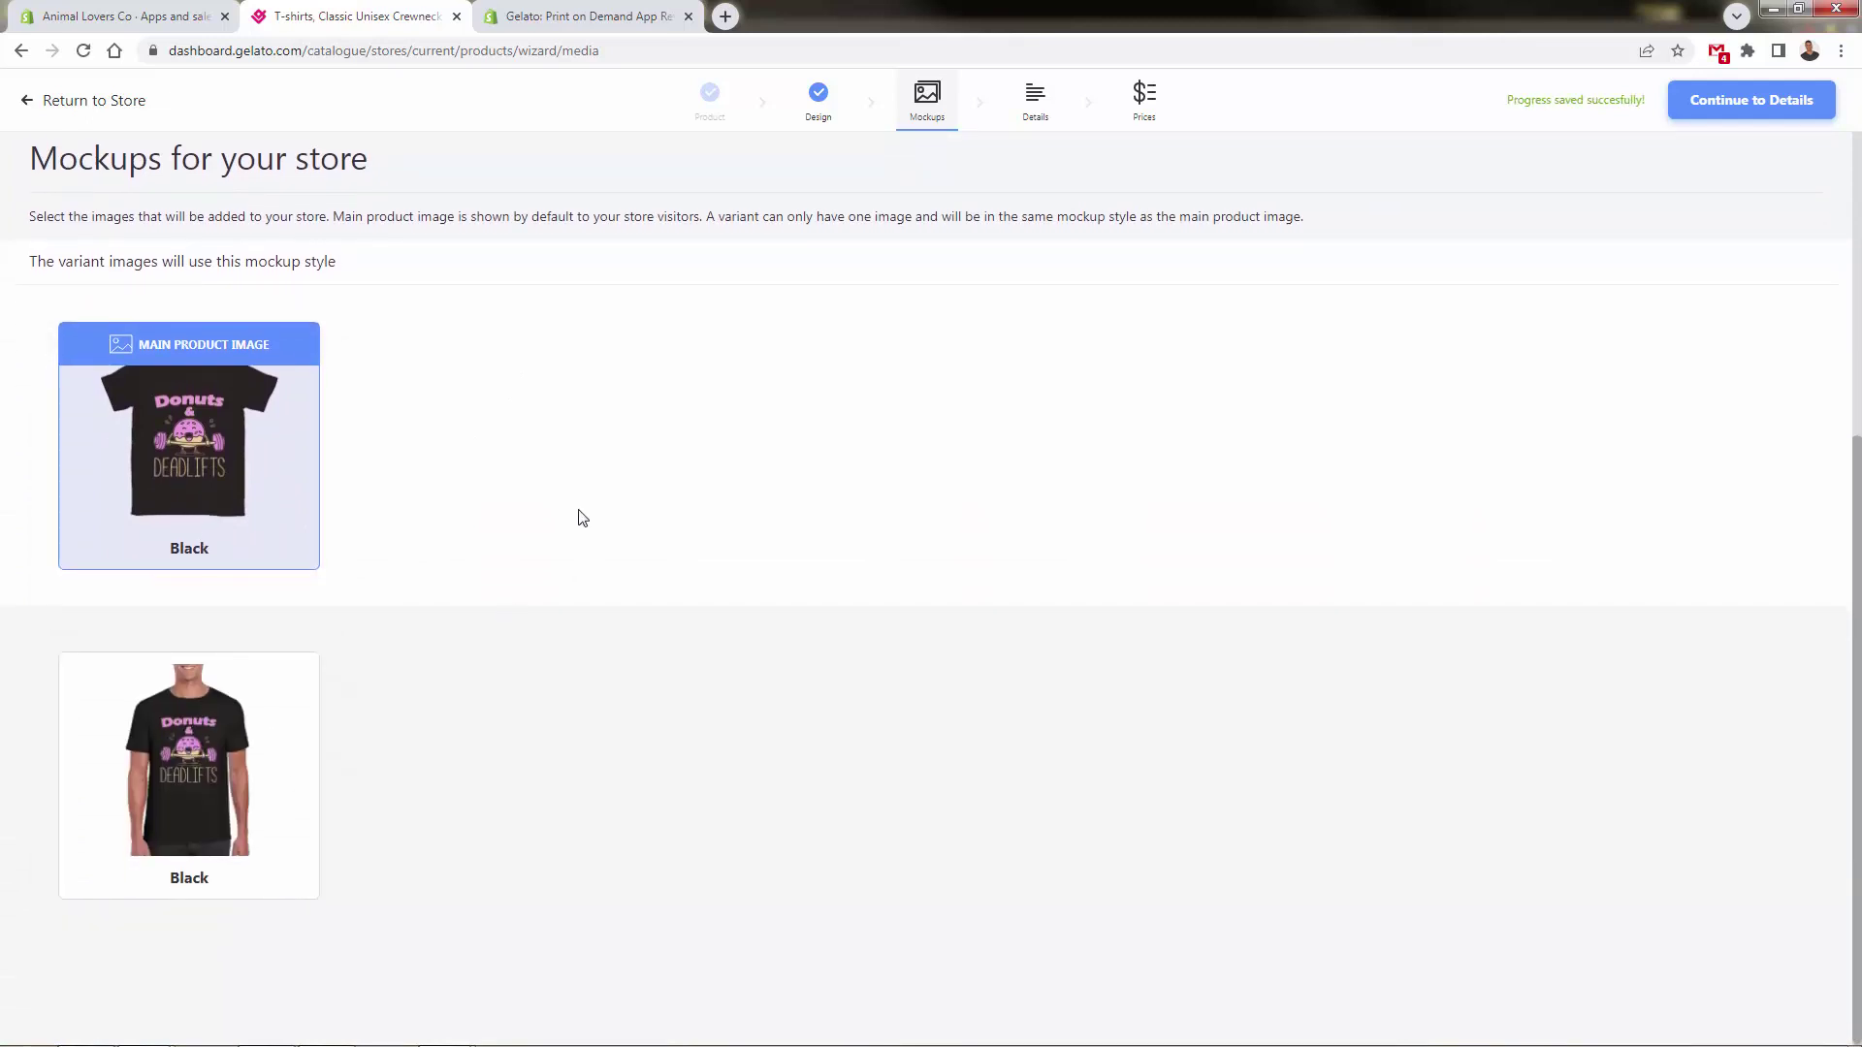
pyautogui.scroll(6, 602, 631)
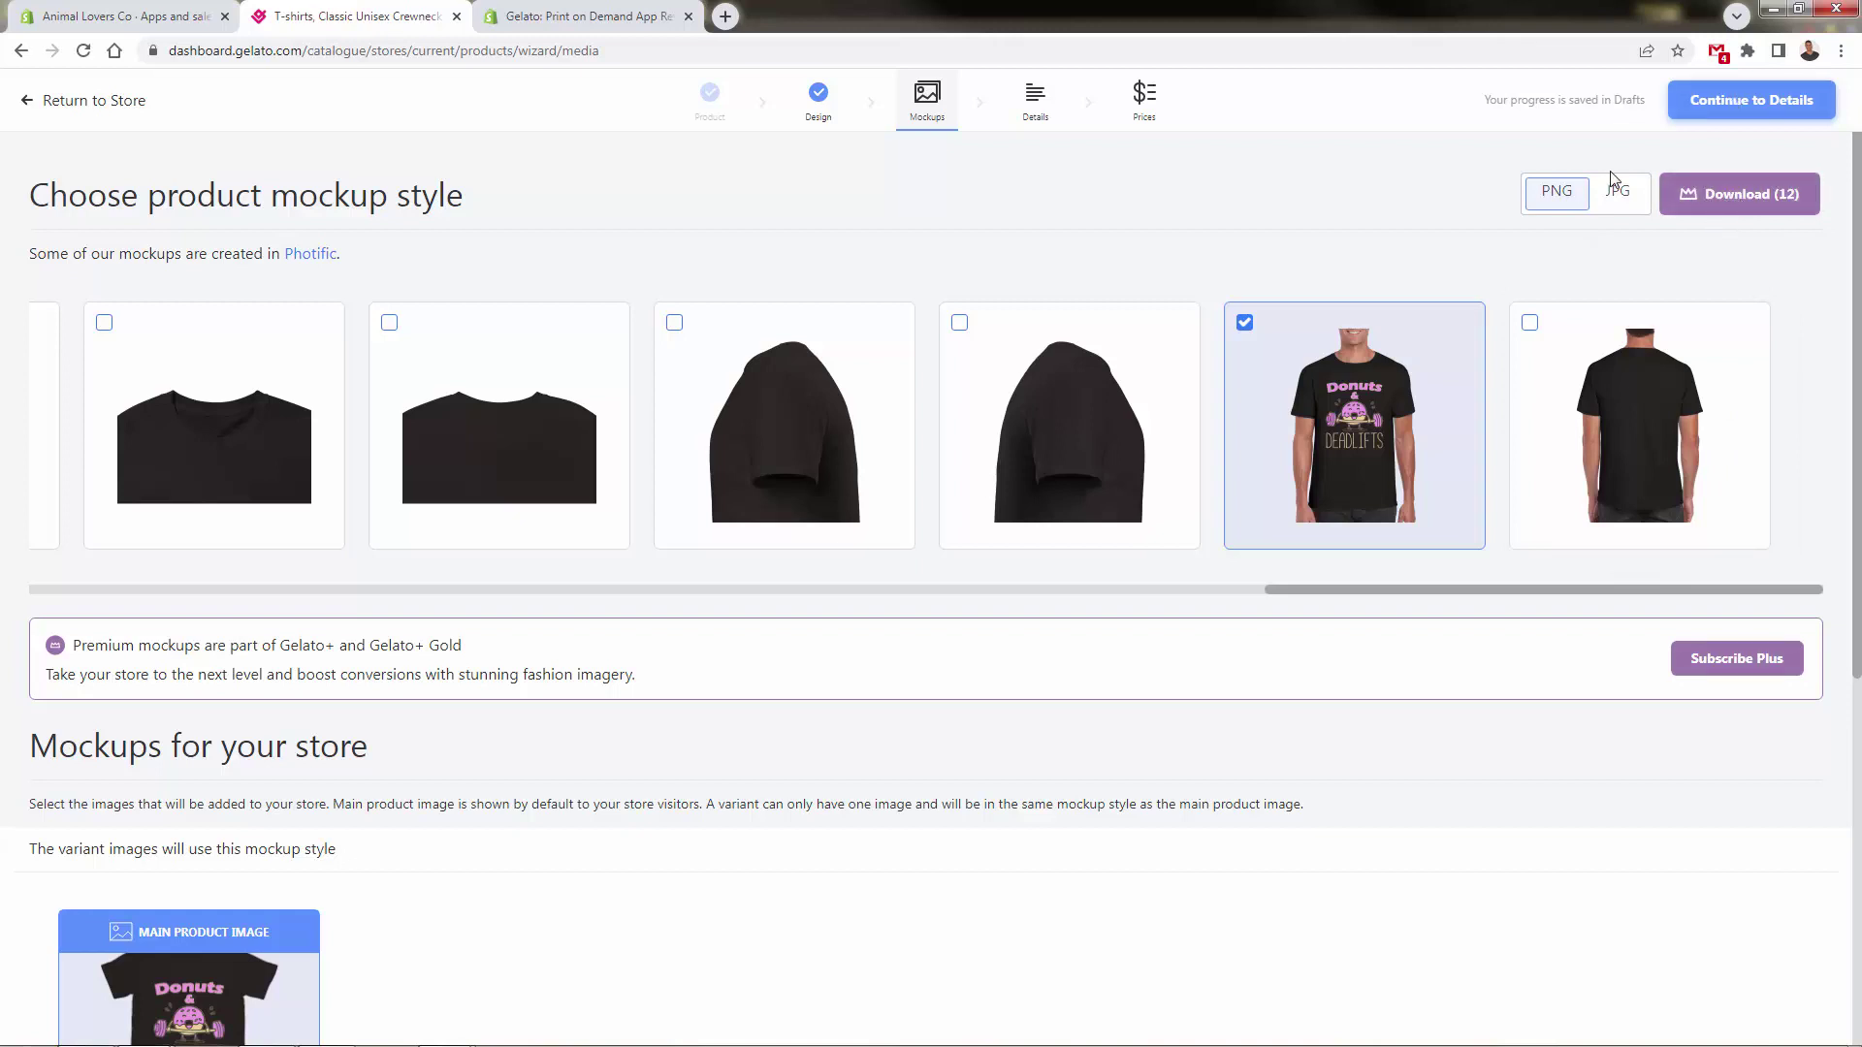
# - Go to Details, review the description, and start retyping the title as 'Donuts and Deadlift'
pyautogui.click(1729, 97)
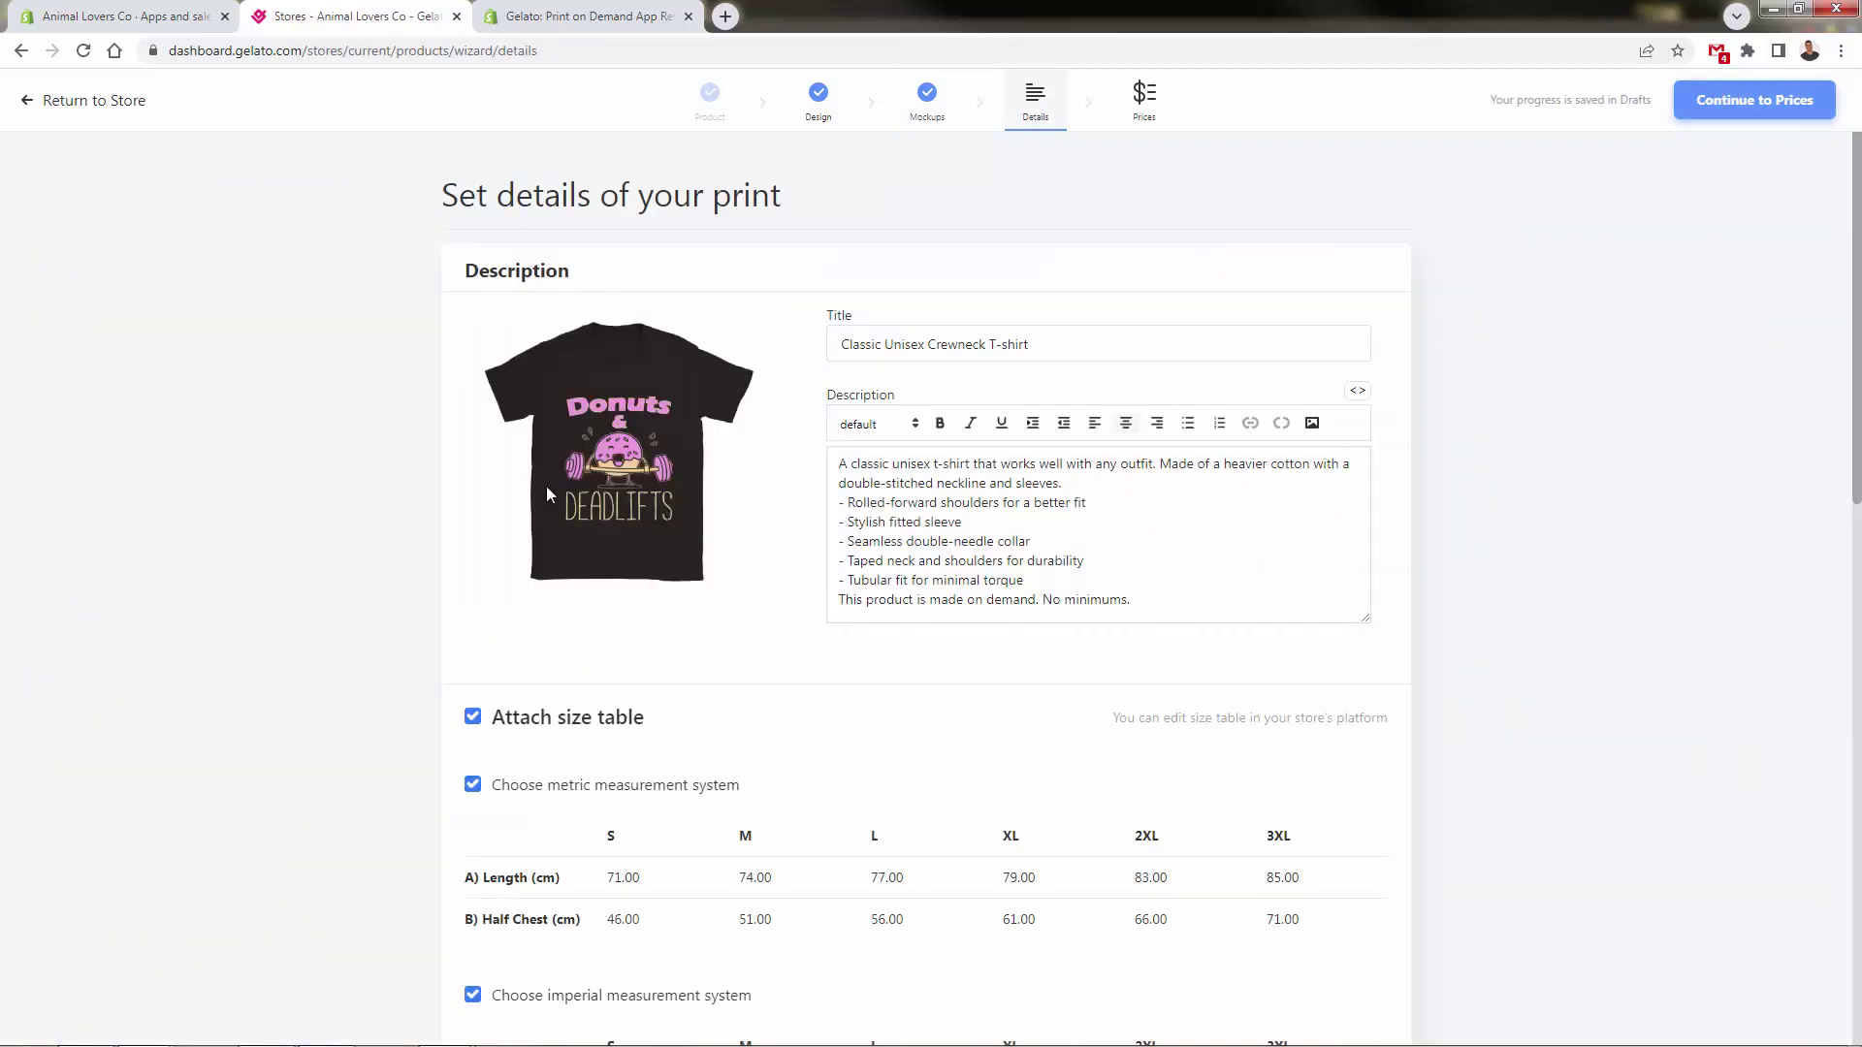
pyautogui.tripleClick(988, 579)
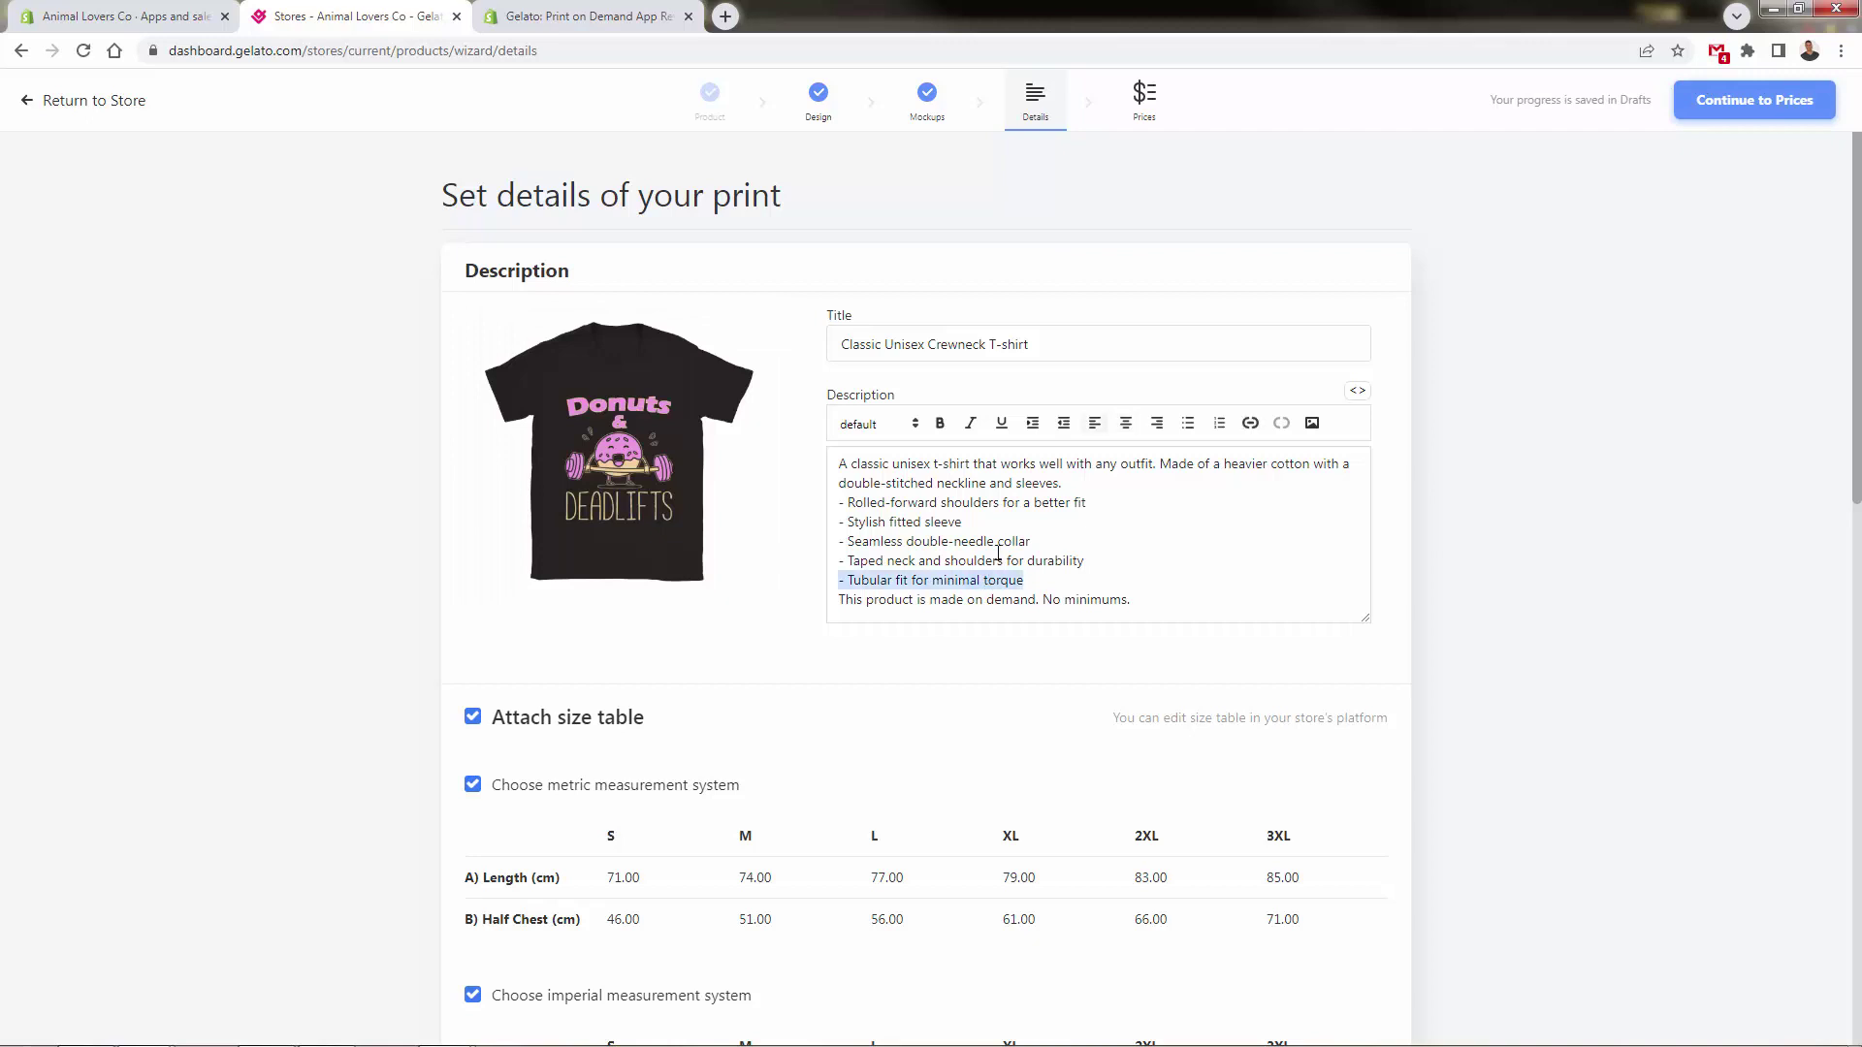
pyautogui.click(998, 553)
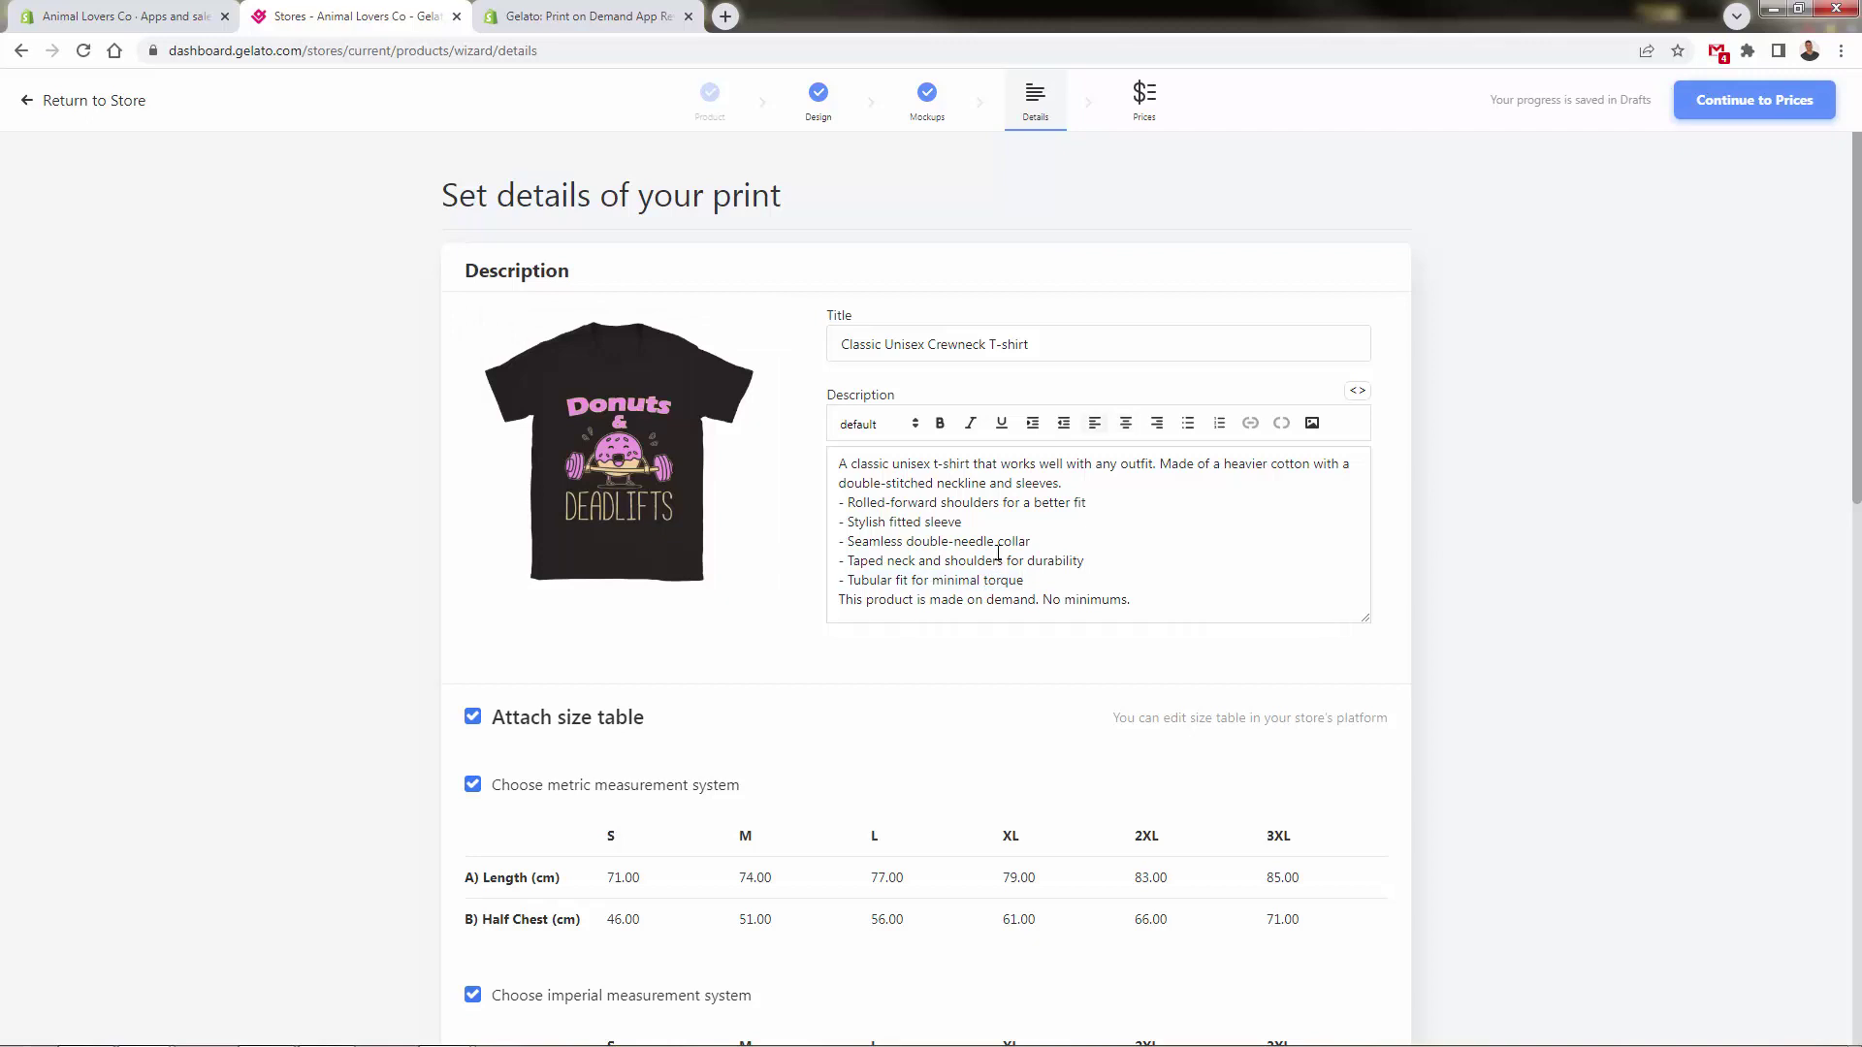
pyautogui.moveTo(999, 485); pyautogui.dragTo(1109, 537)
pyautogui.click(1111, 538)
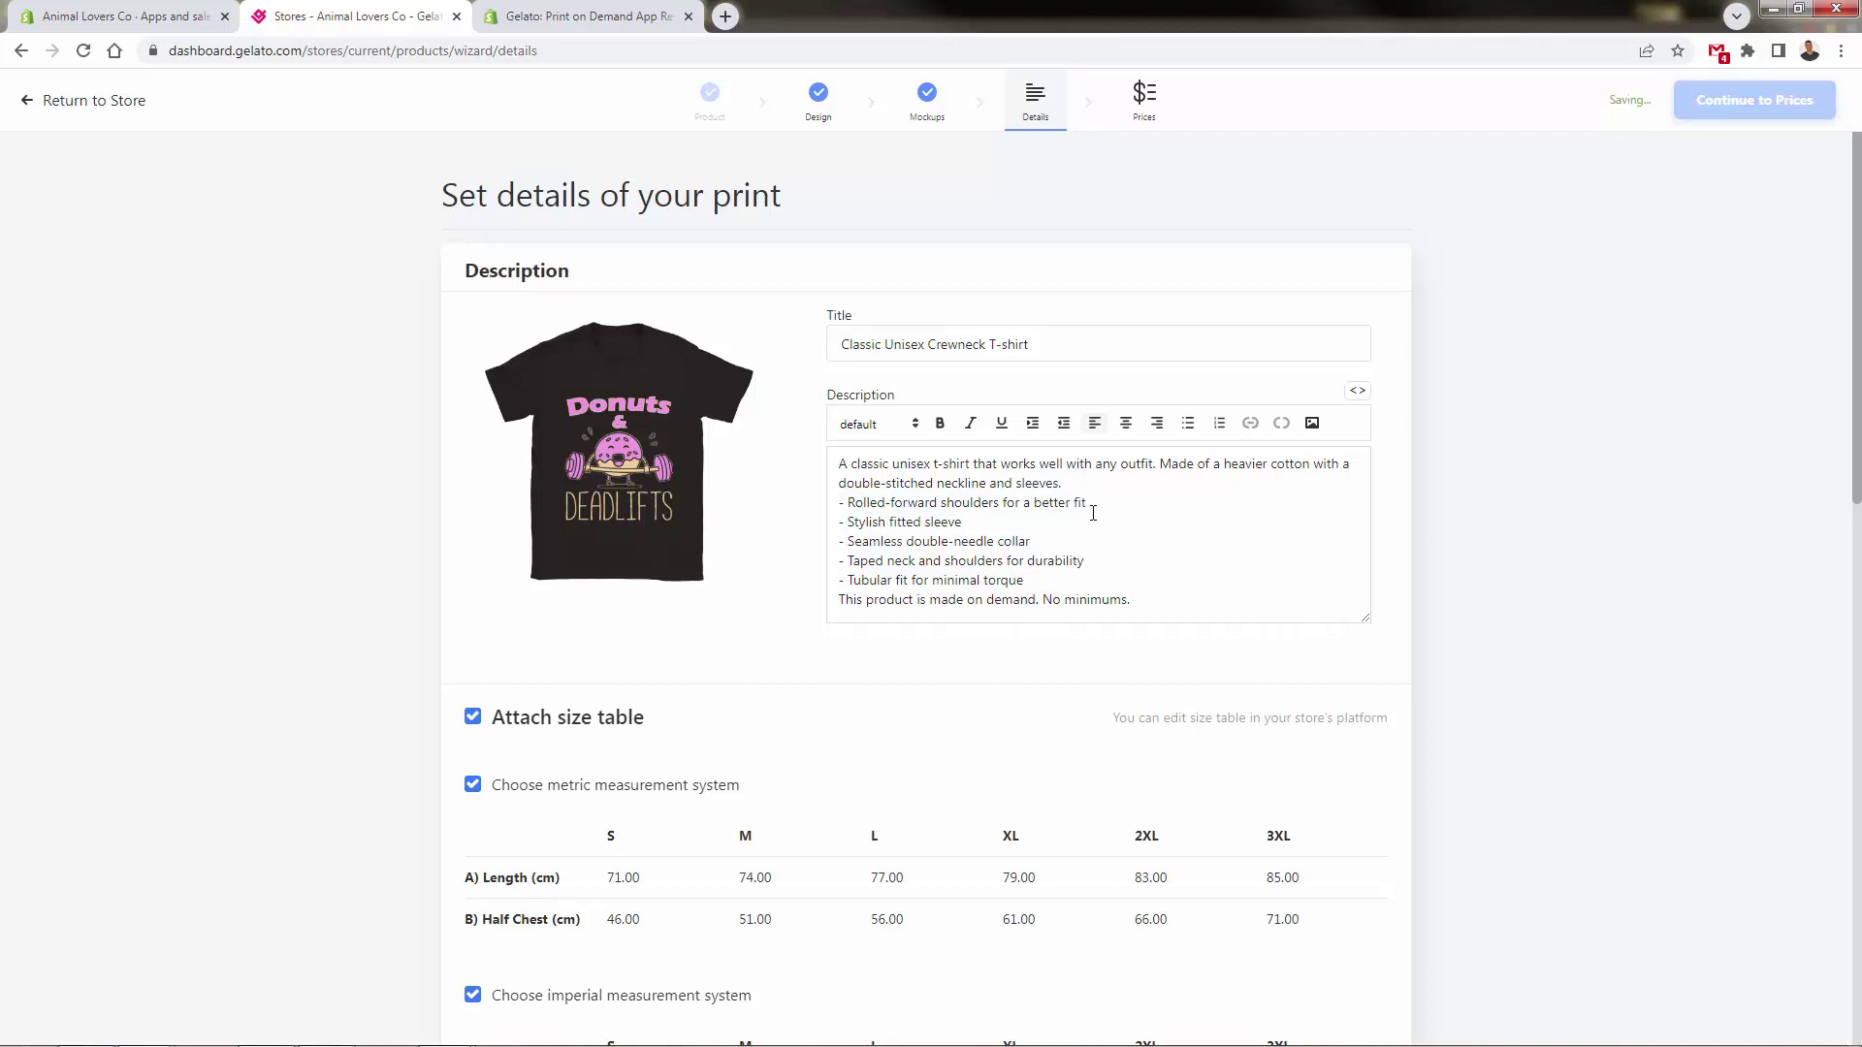
pyautogui.tripleClick(963, 344)
pyautogui.write('Donuts and')
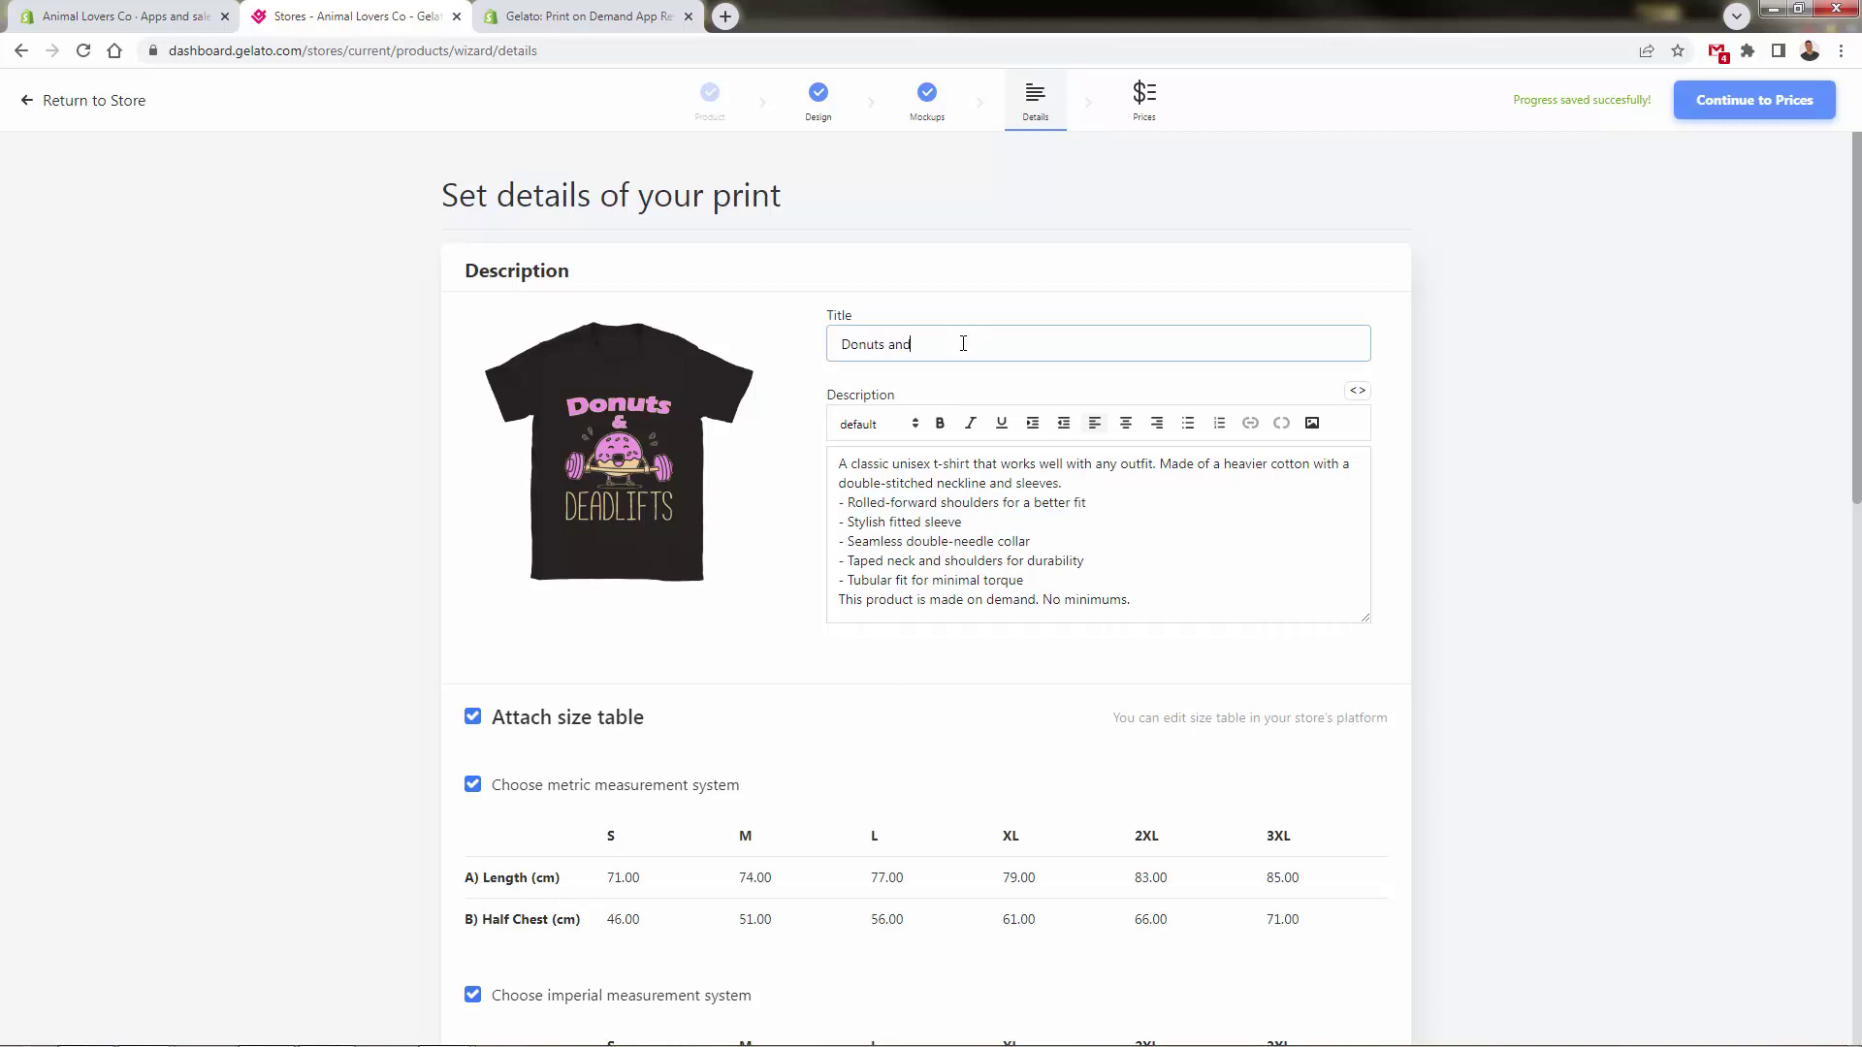
pyautogui.write(' Deadlifts Fitness T-Shirt')
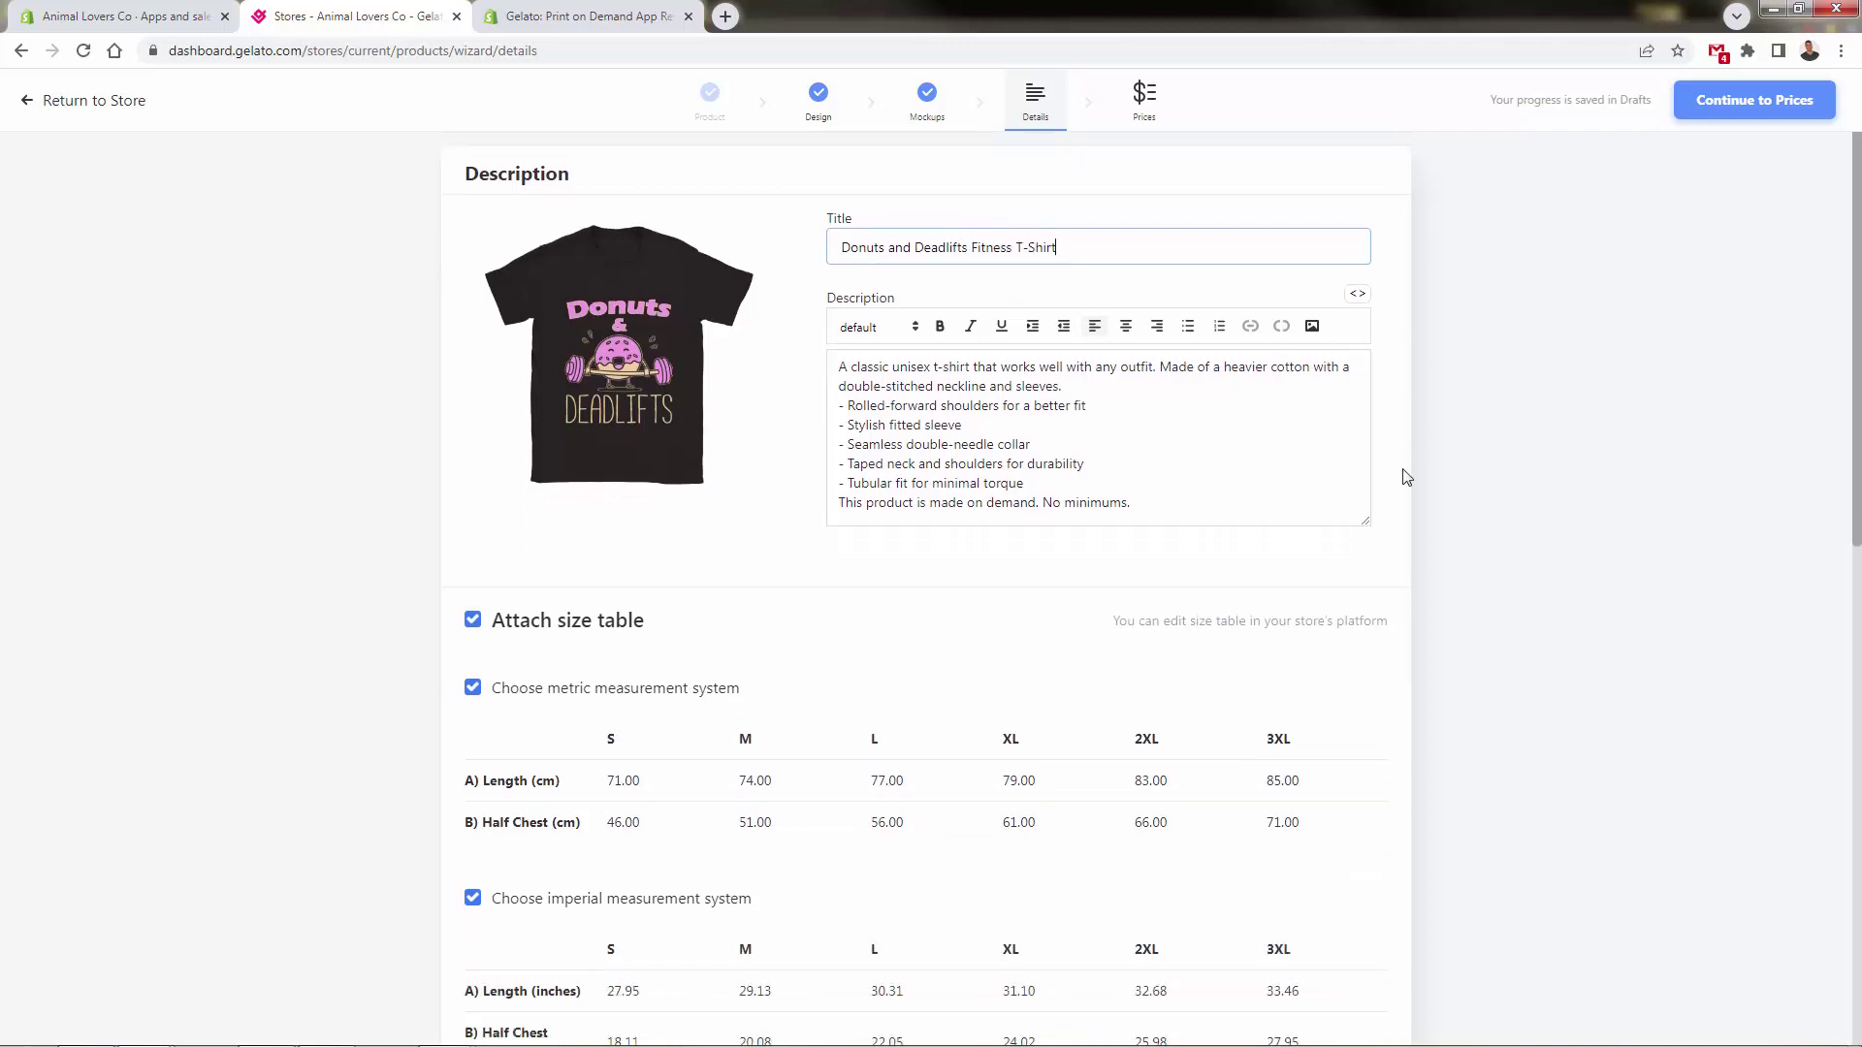
# - Review the rest of the details, leaving the Personalization collections list empty
pyautogui.scroll(-5, 1407, 477)
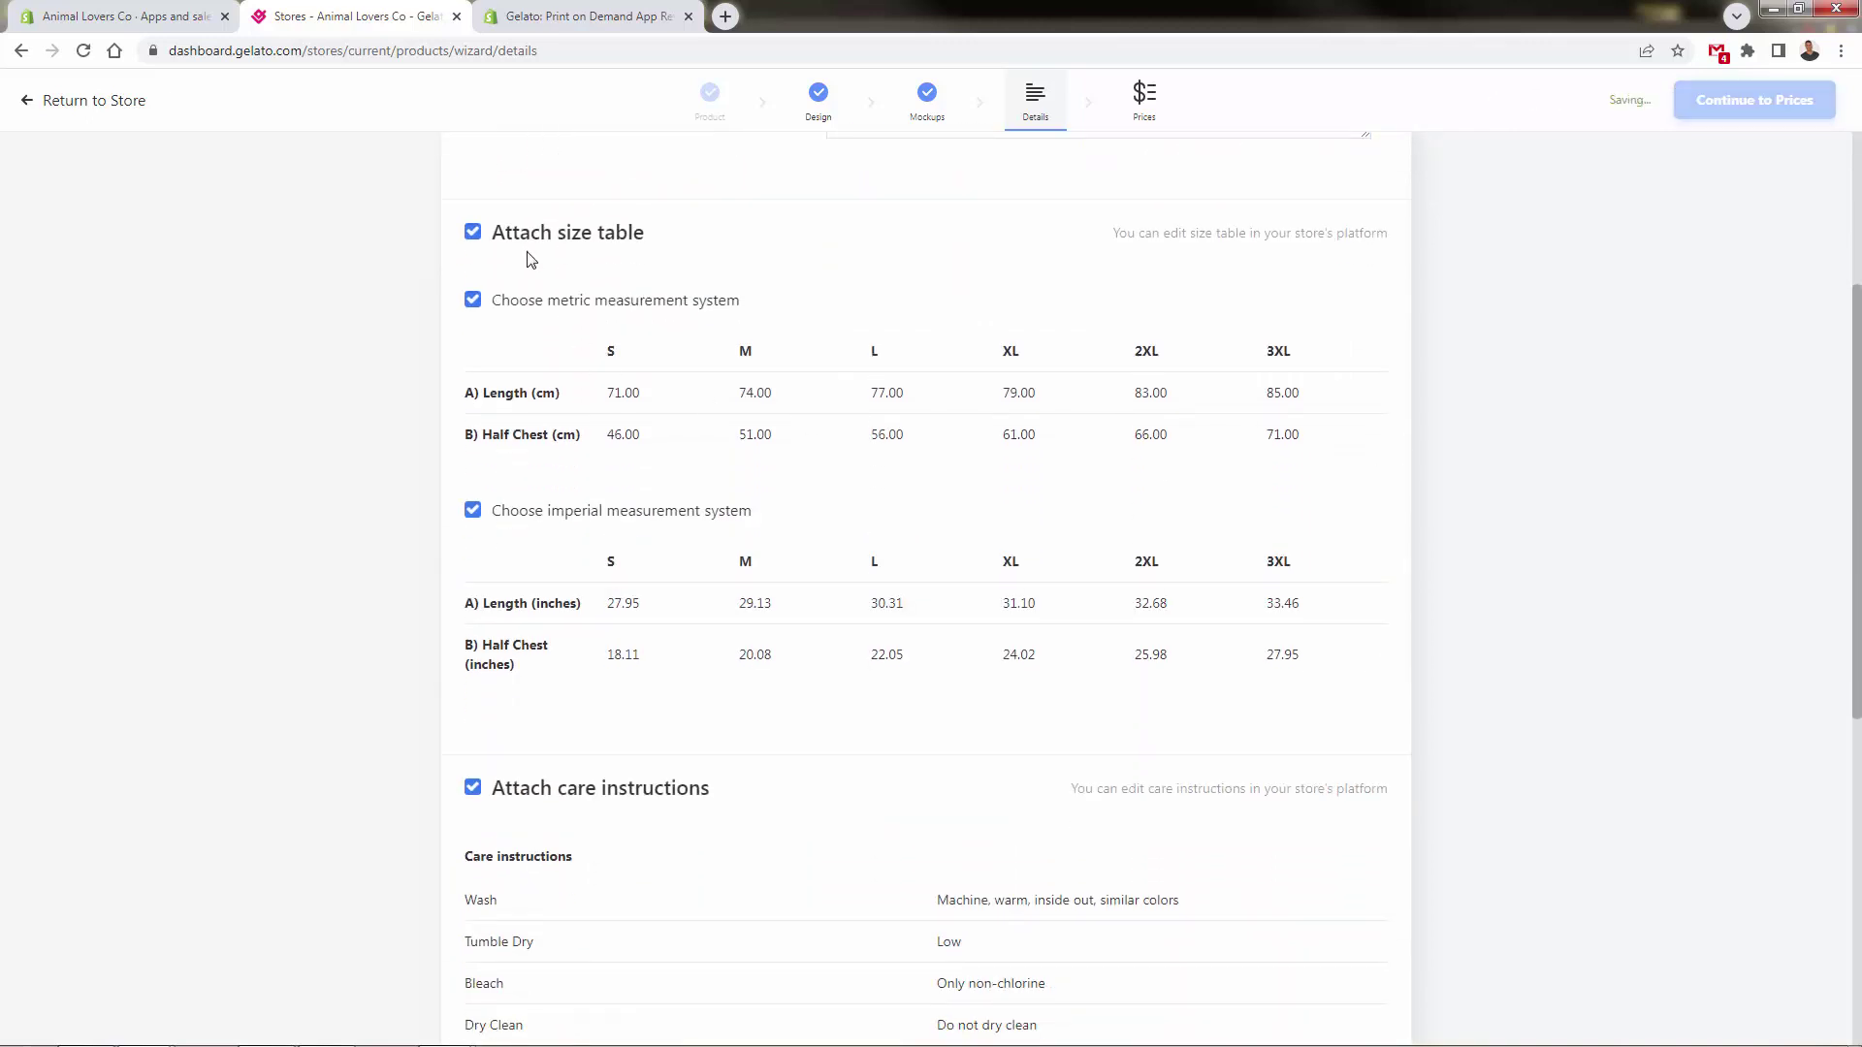
pyautogui.scroll(-2, 524, 440)
pyautogui.scroll(-2, 533, 440)
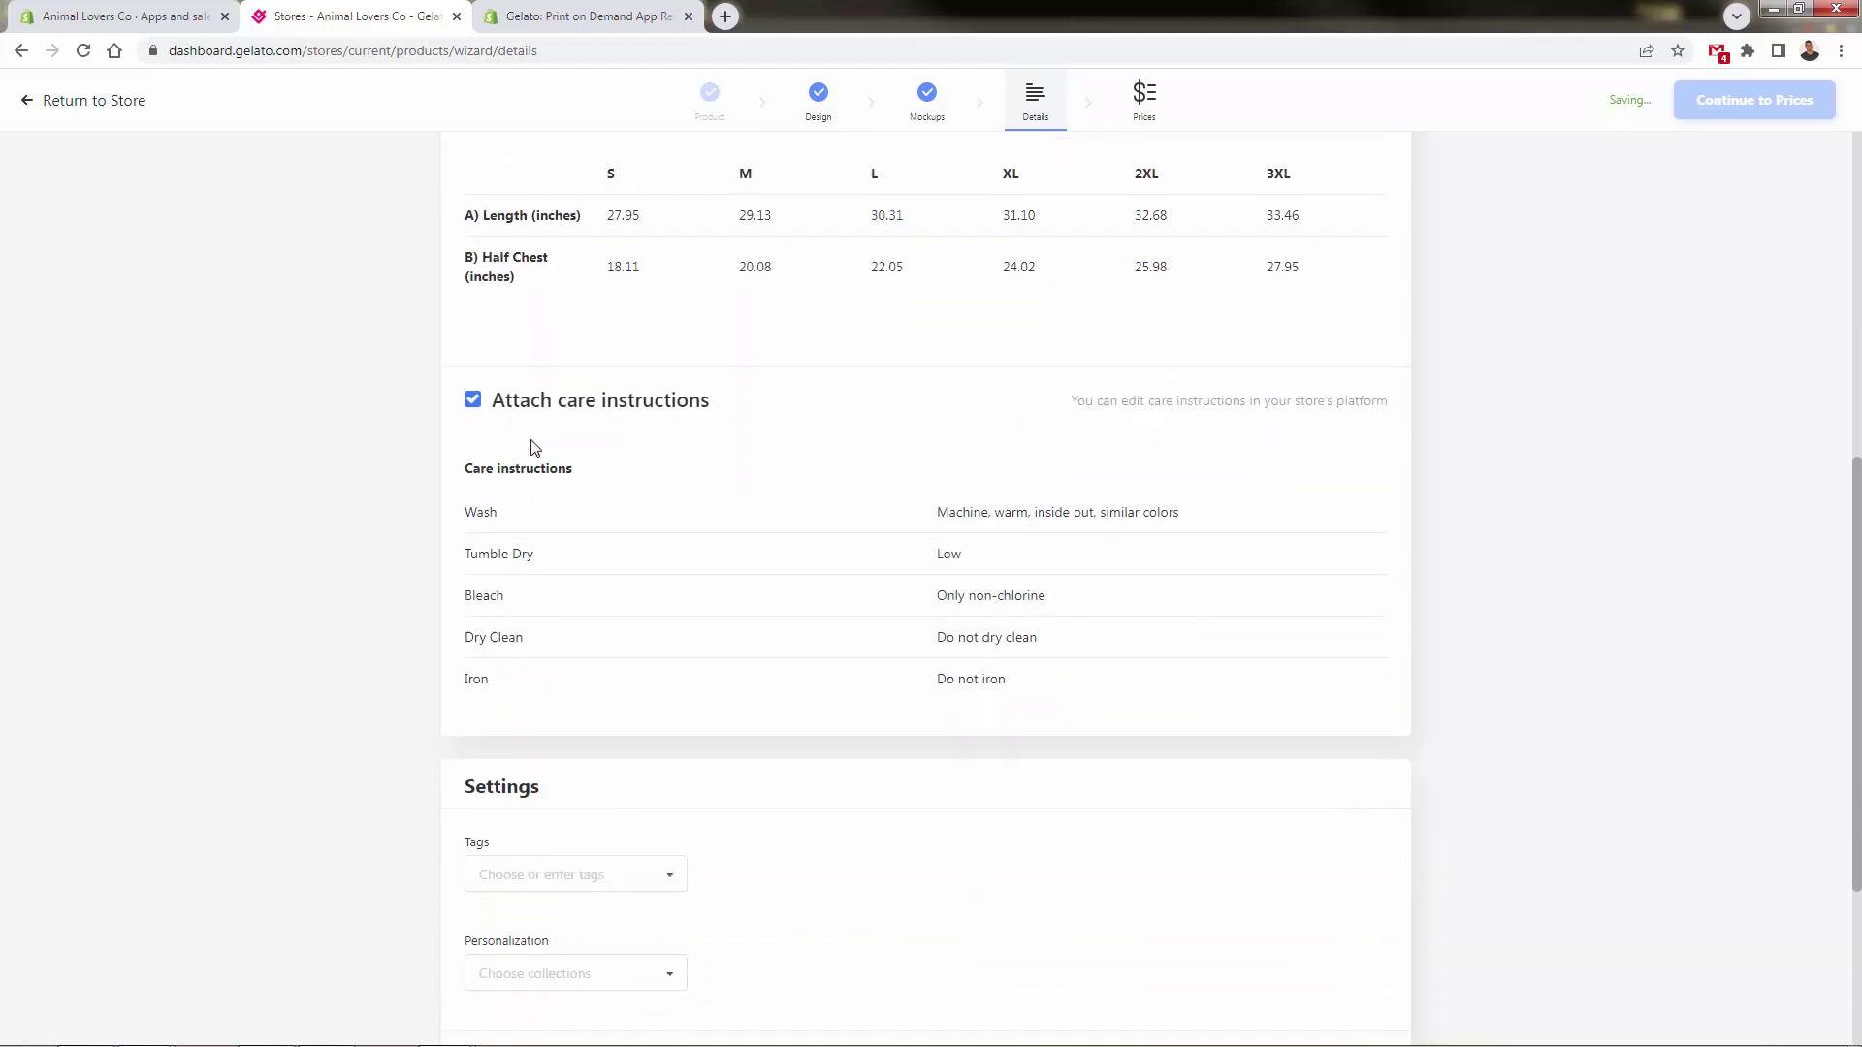
pyautogui.scroll(-1, 535, 449)
pyautogui.scroll(-3, 533, 448)
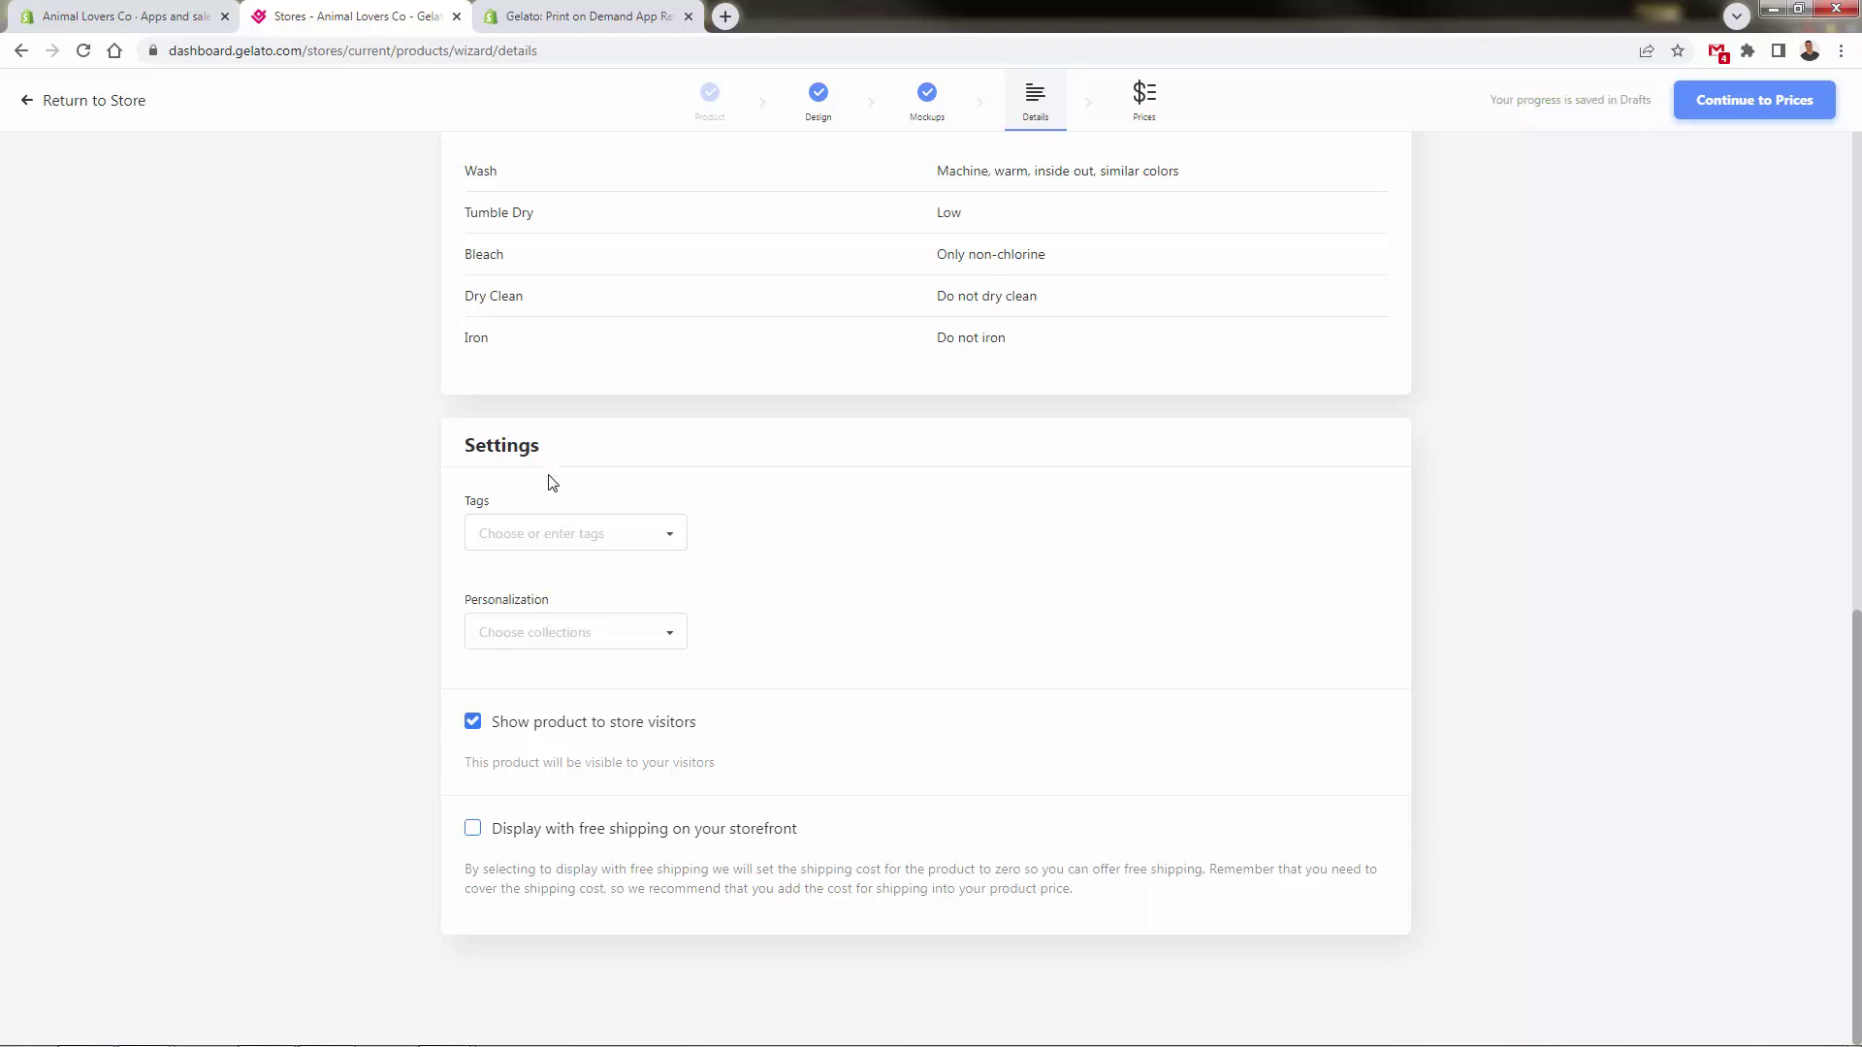
pyautogui.click(536, 639)
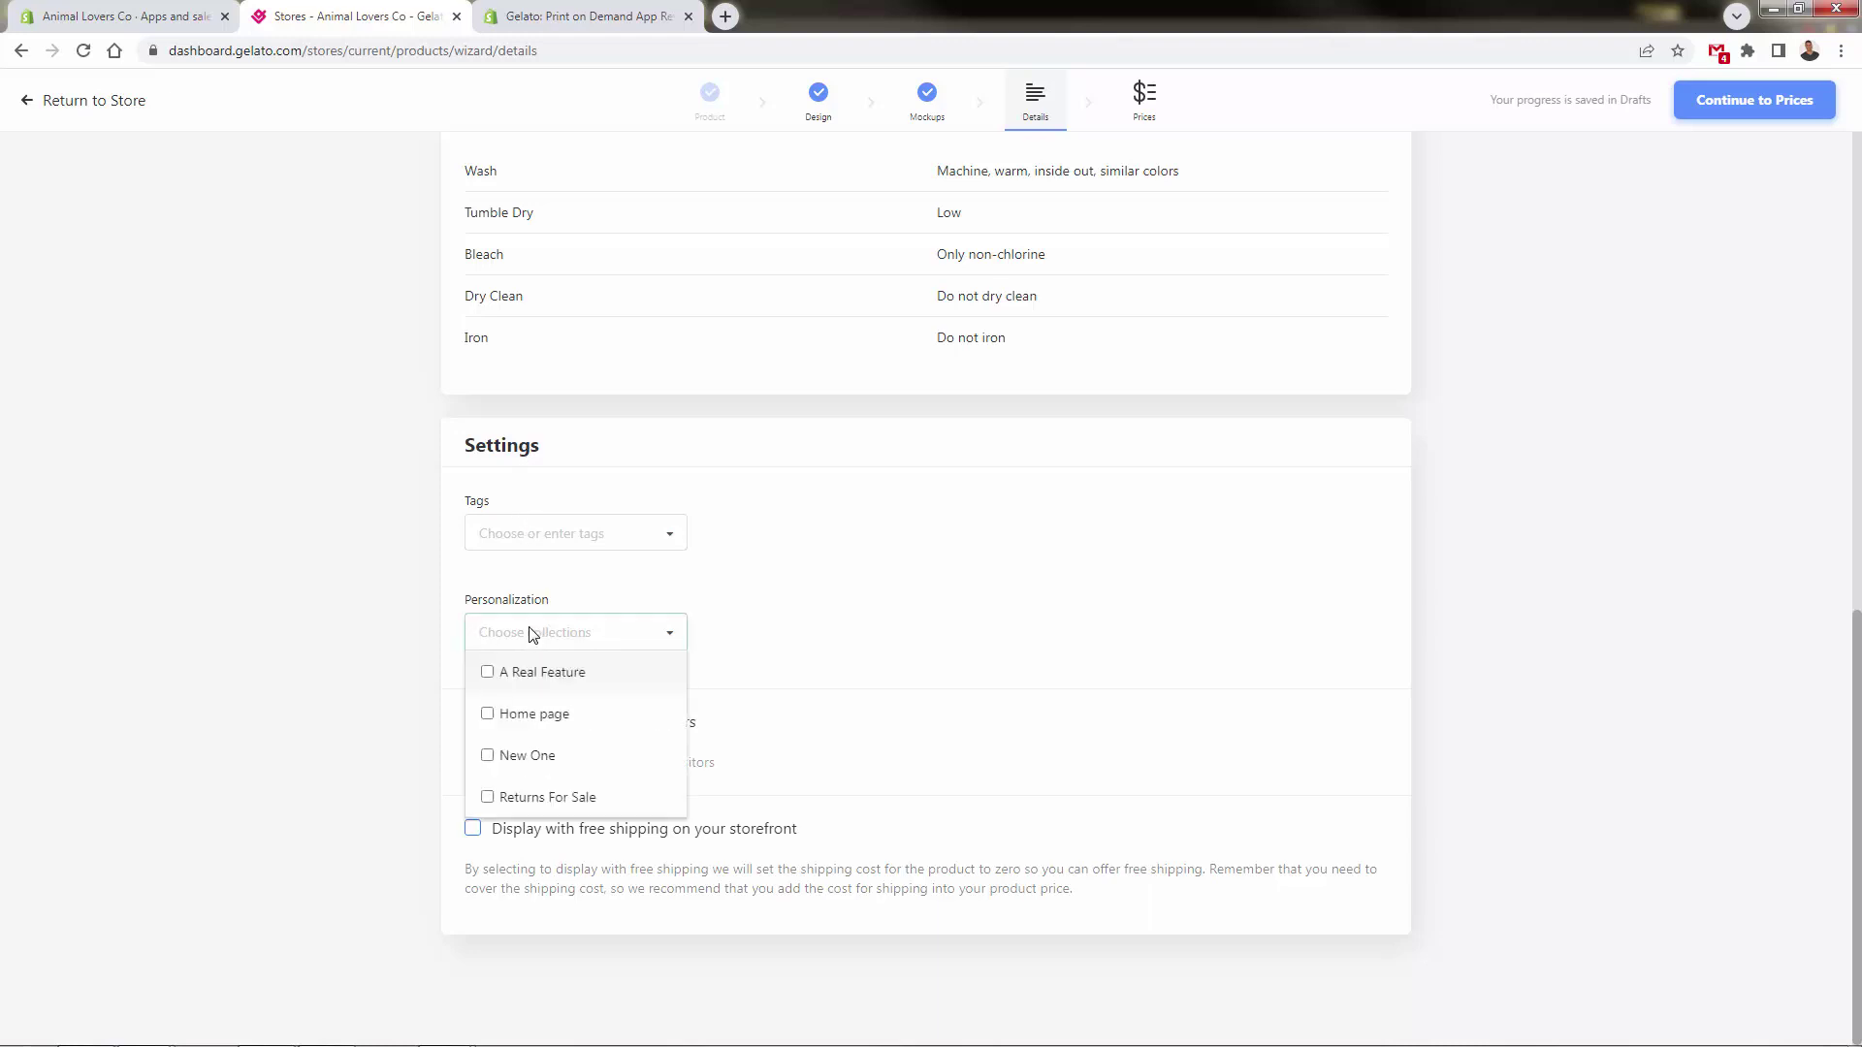
pyautogui.click(553, 607)
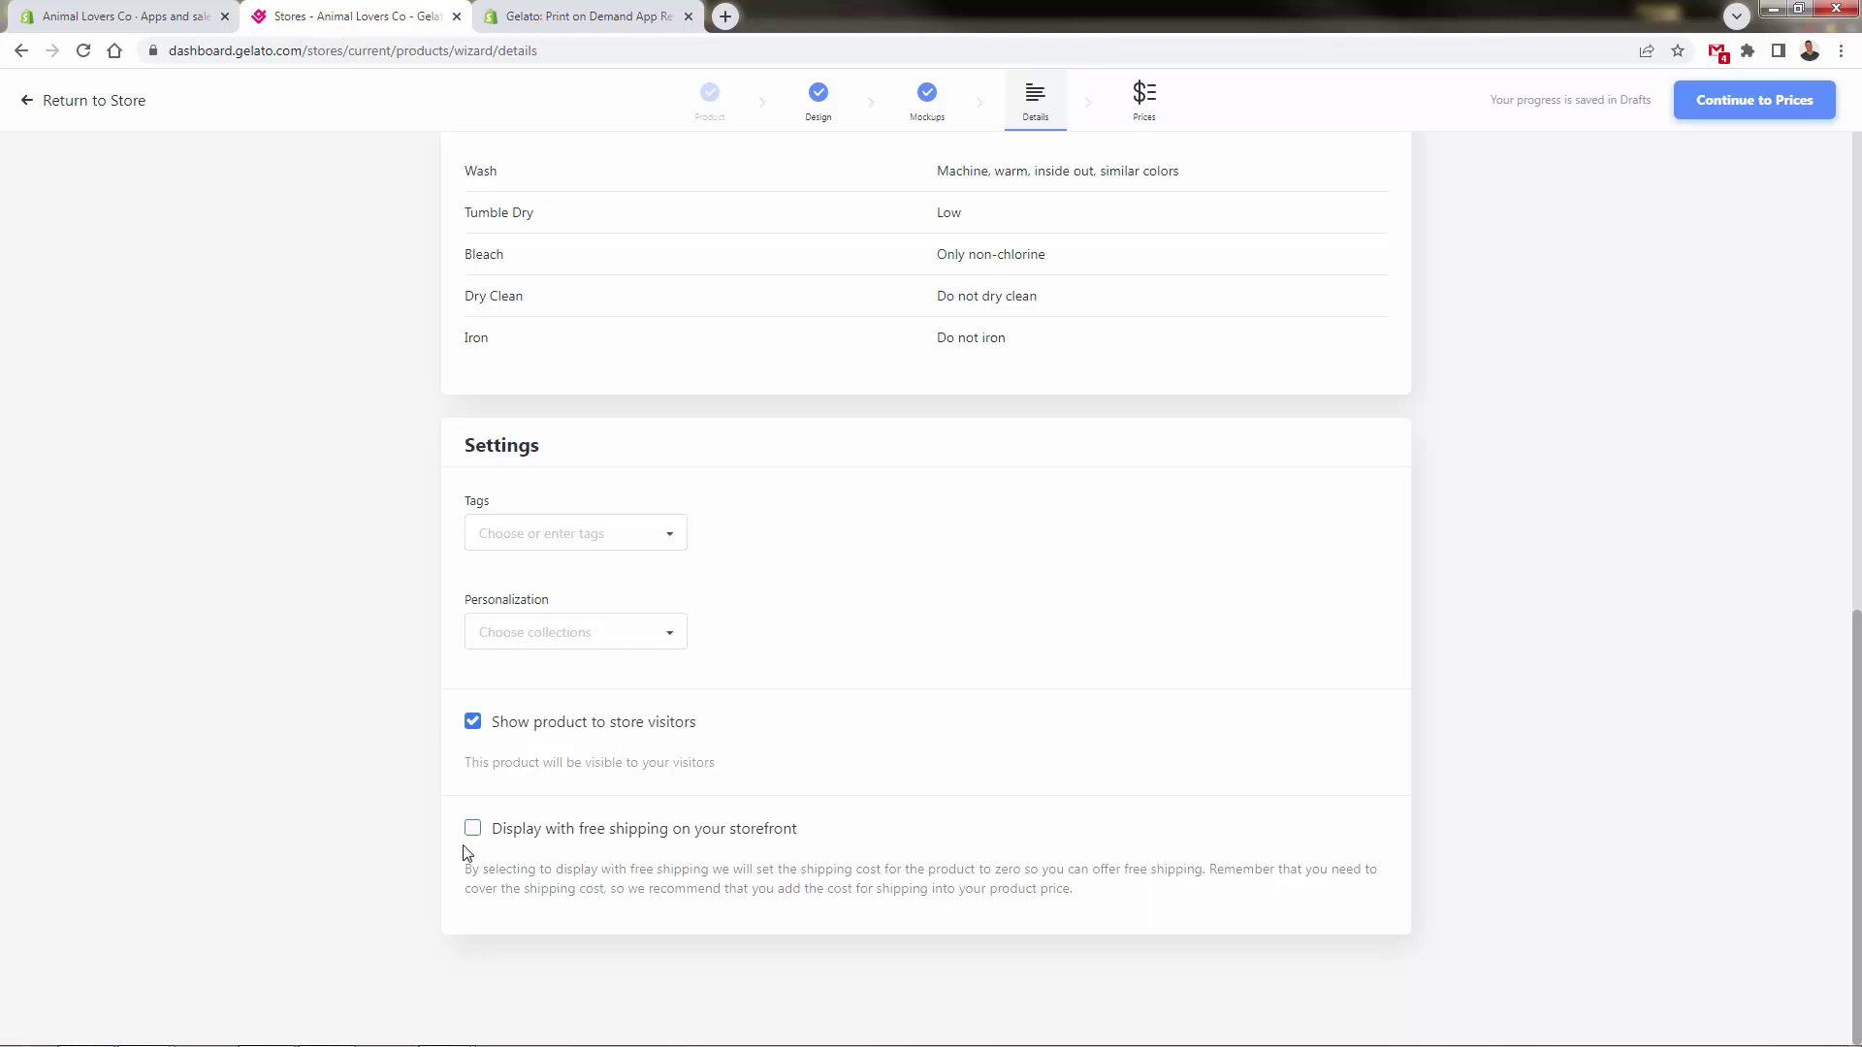
pyautogui.scroll(15, 1213, 707)
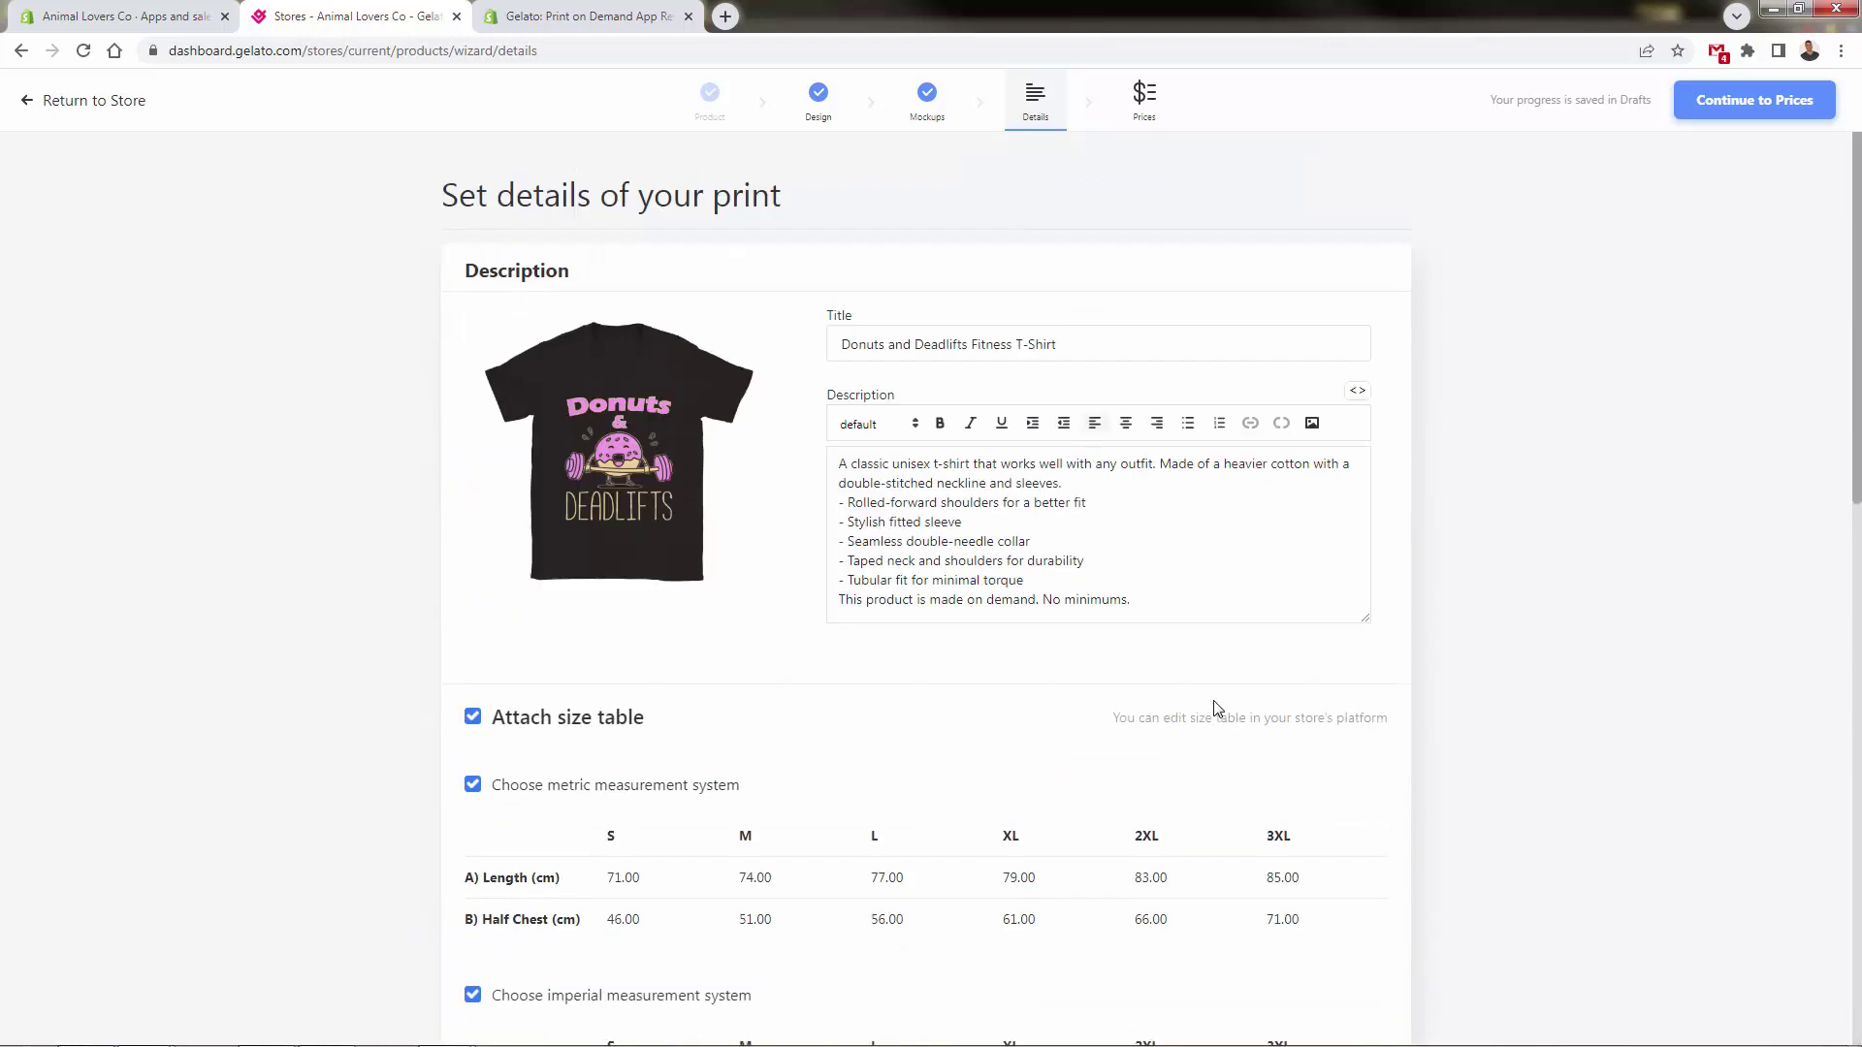
# - Enter a 24.99 USD retail price for Black - S, Black - M and the next size
pyautogui.click(1768, 101)
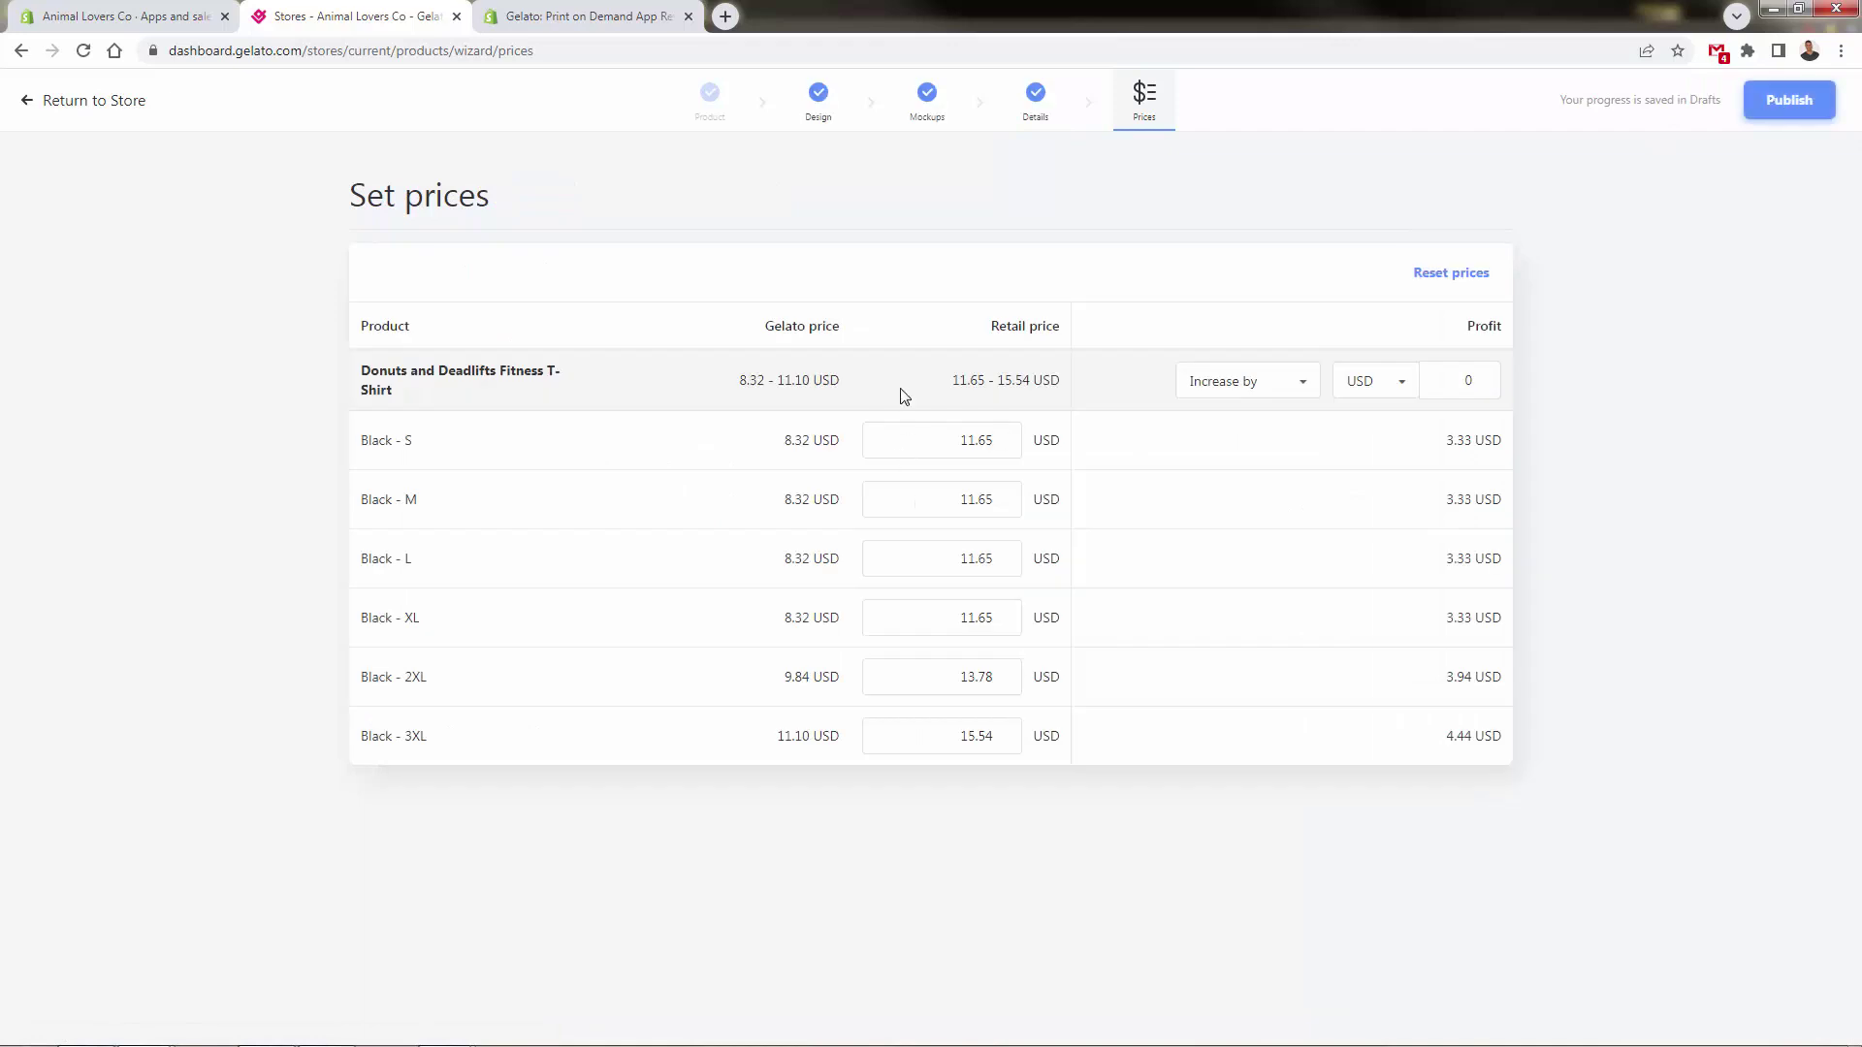
pyautogui.click(929, 443)
pyautogui.write('24.99')
pyautogui.click(944, 504)
pyautogui.write('24.99')
pyautogui.click(960, 555)
pyautogui.write('24.99')
# - Price the remaining sizes through Black - 3XL at 24.99, save, and publish
pyautogui.click(960, 616)
pyautogui.write('24.99')
pyautogui.click(954, 676)
pyautogui.write('24.99')
pyautogui.click(953, 734)
pyautogui.write('24.99')
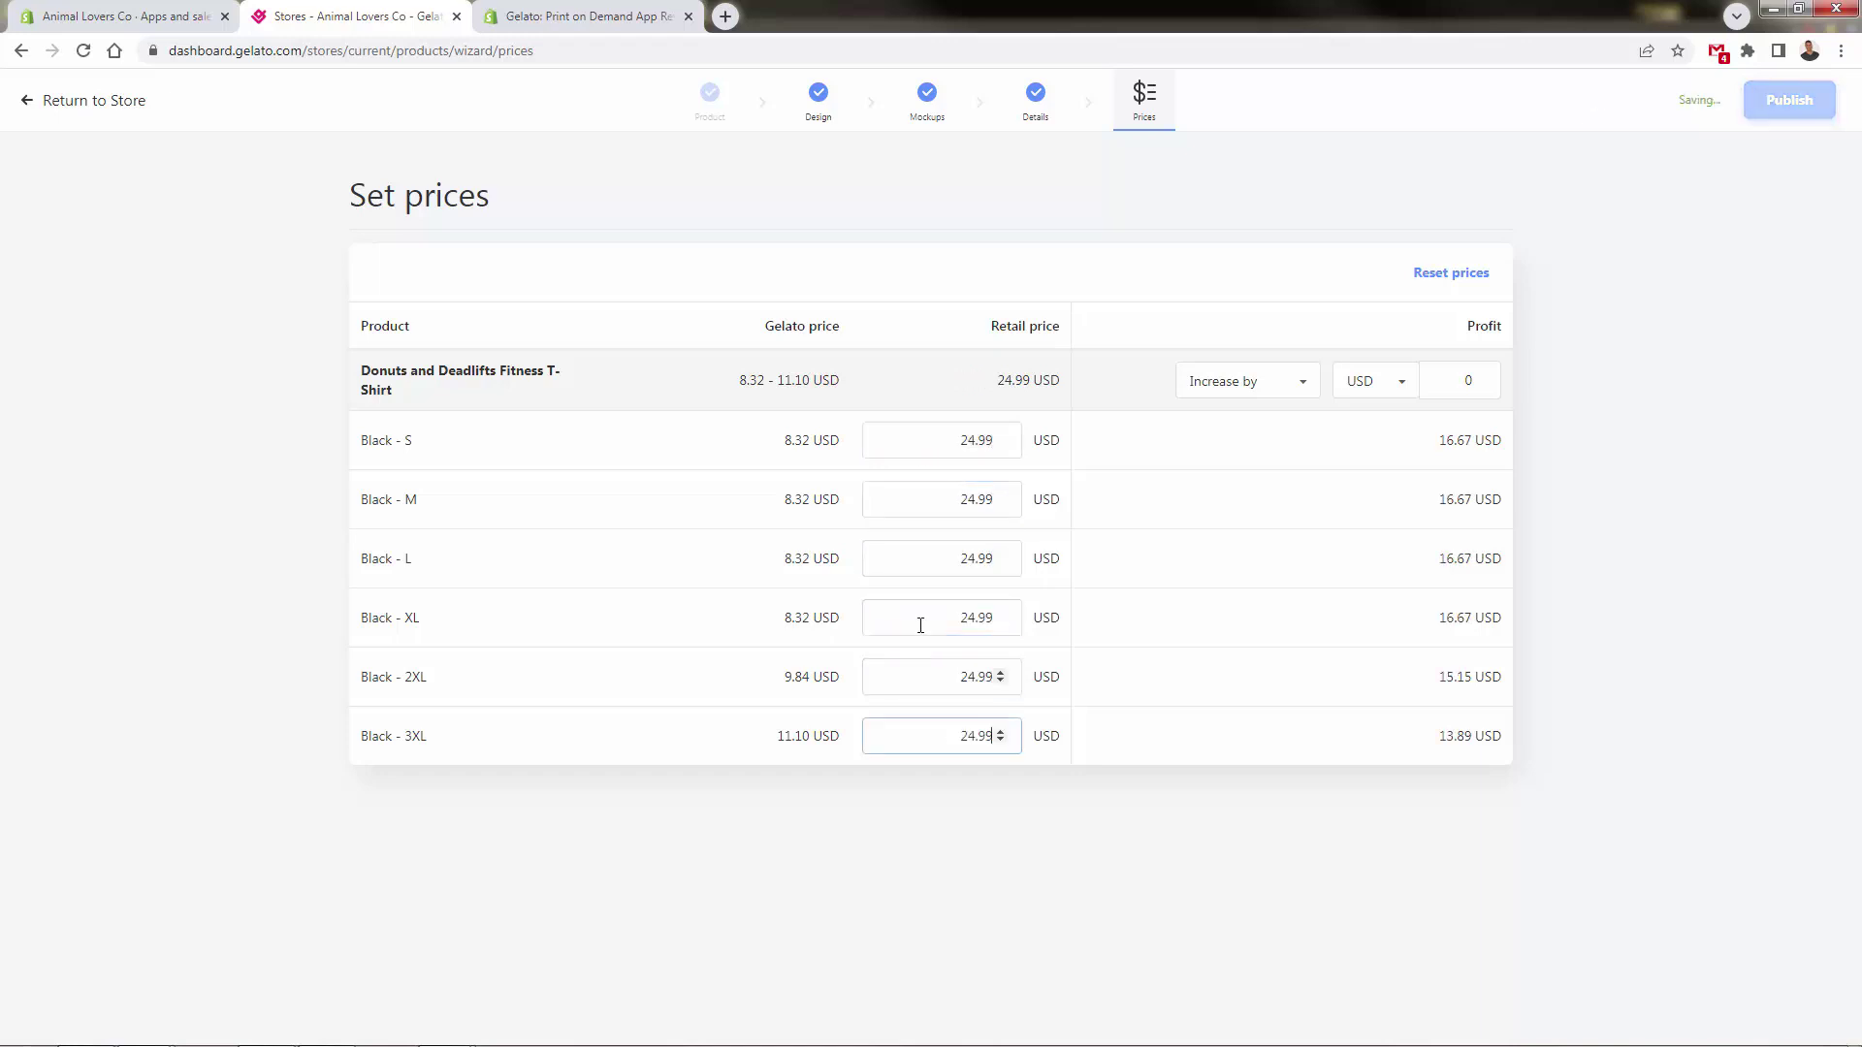
pyautogui.click(1225, 312)
pyautogui.click(1810, 109)
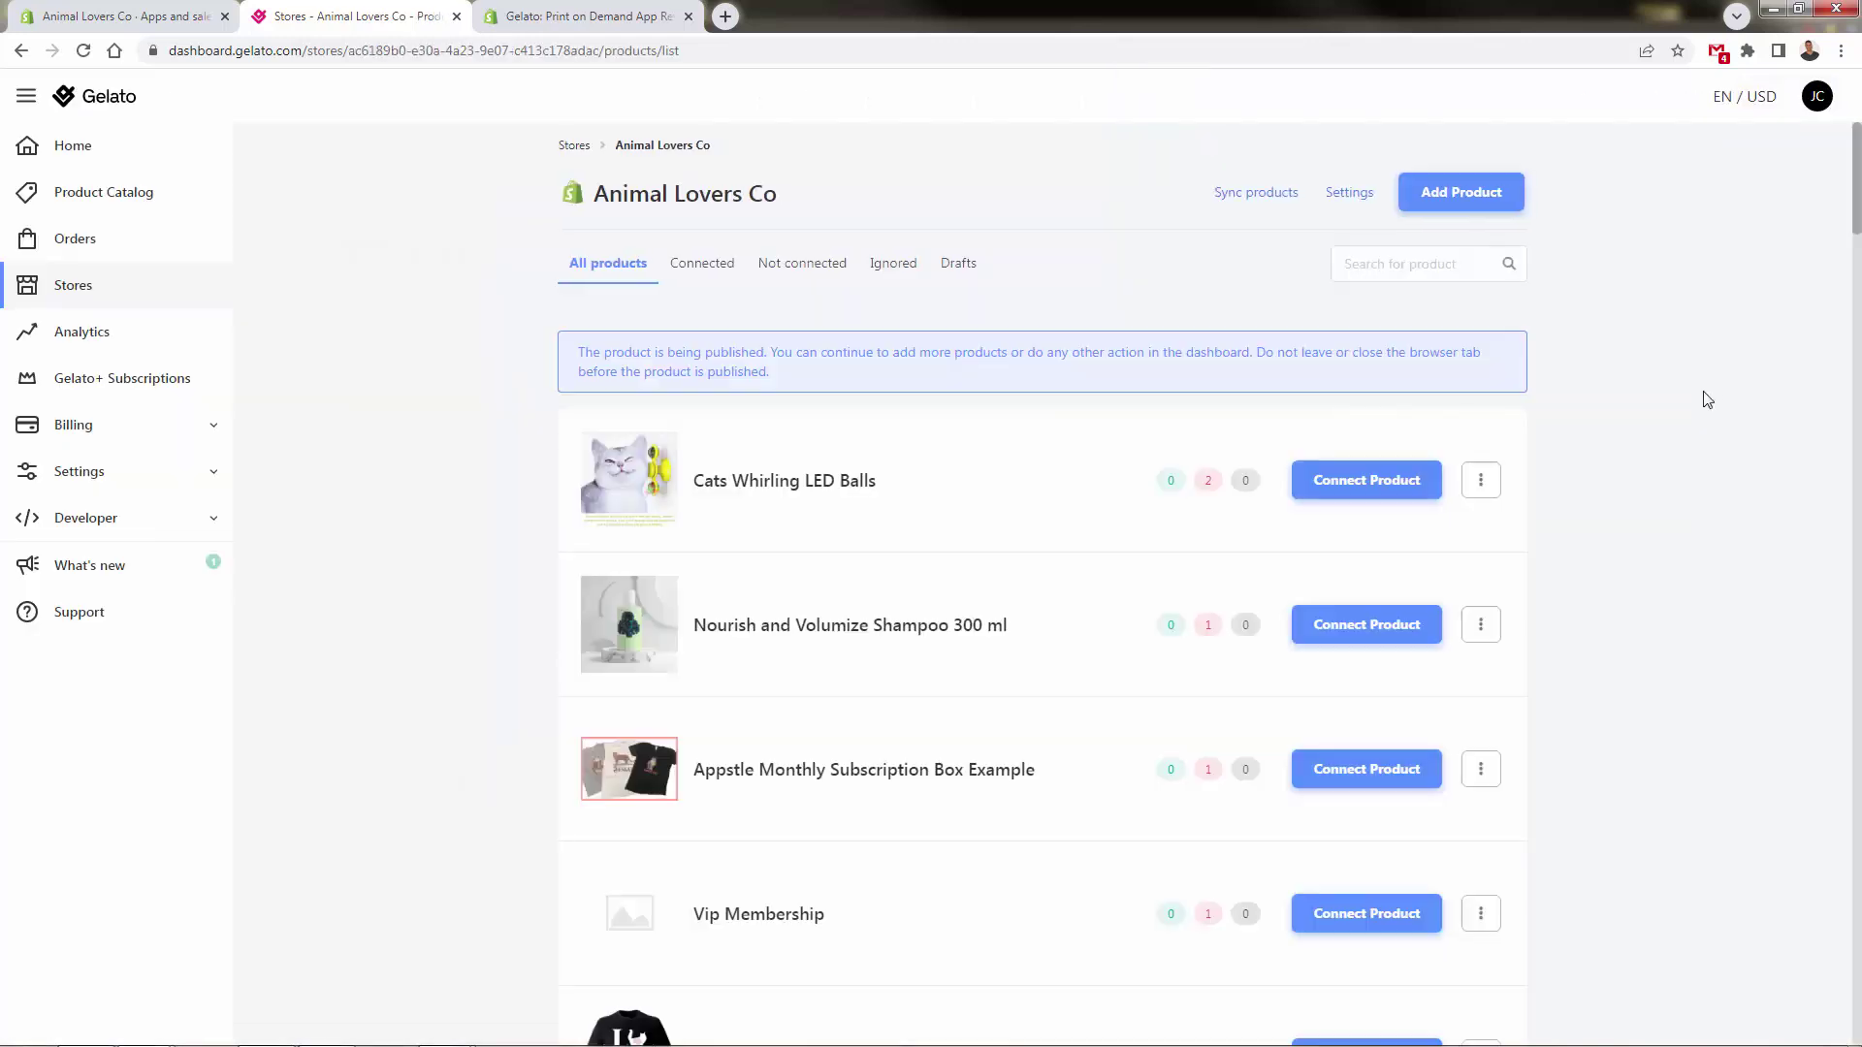
# - Confirm the published t-shirt shows all 6 variants connected, closing its options menu unchanged
pyautogui.moveTo(731, 351); pyautogui.dragTo(892, 351)
pyautogui.click(892, 351)
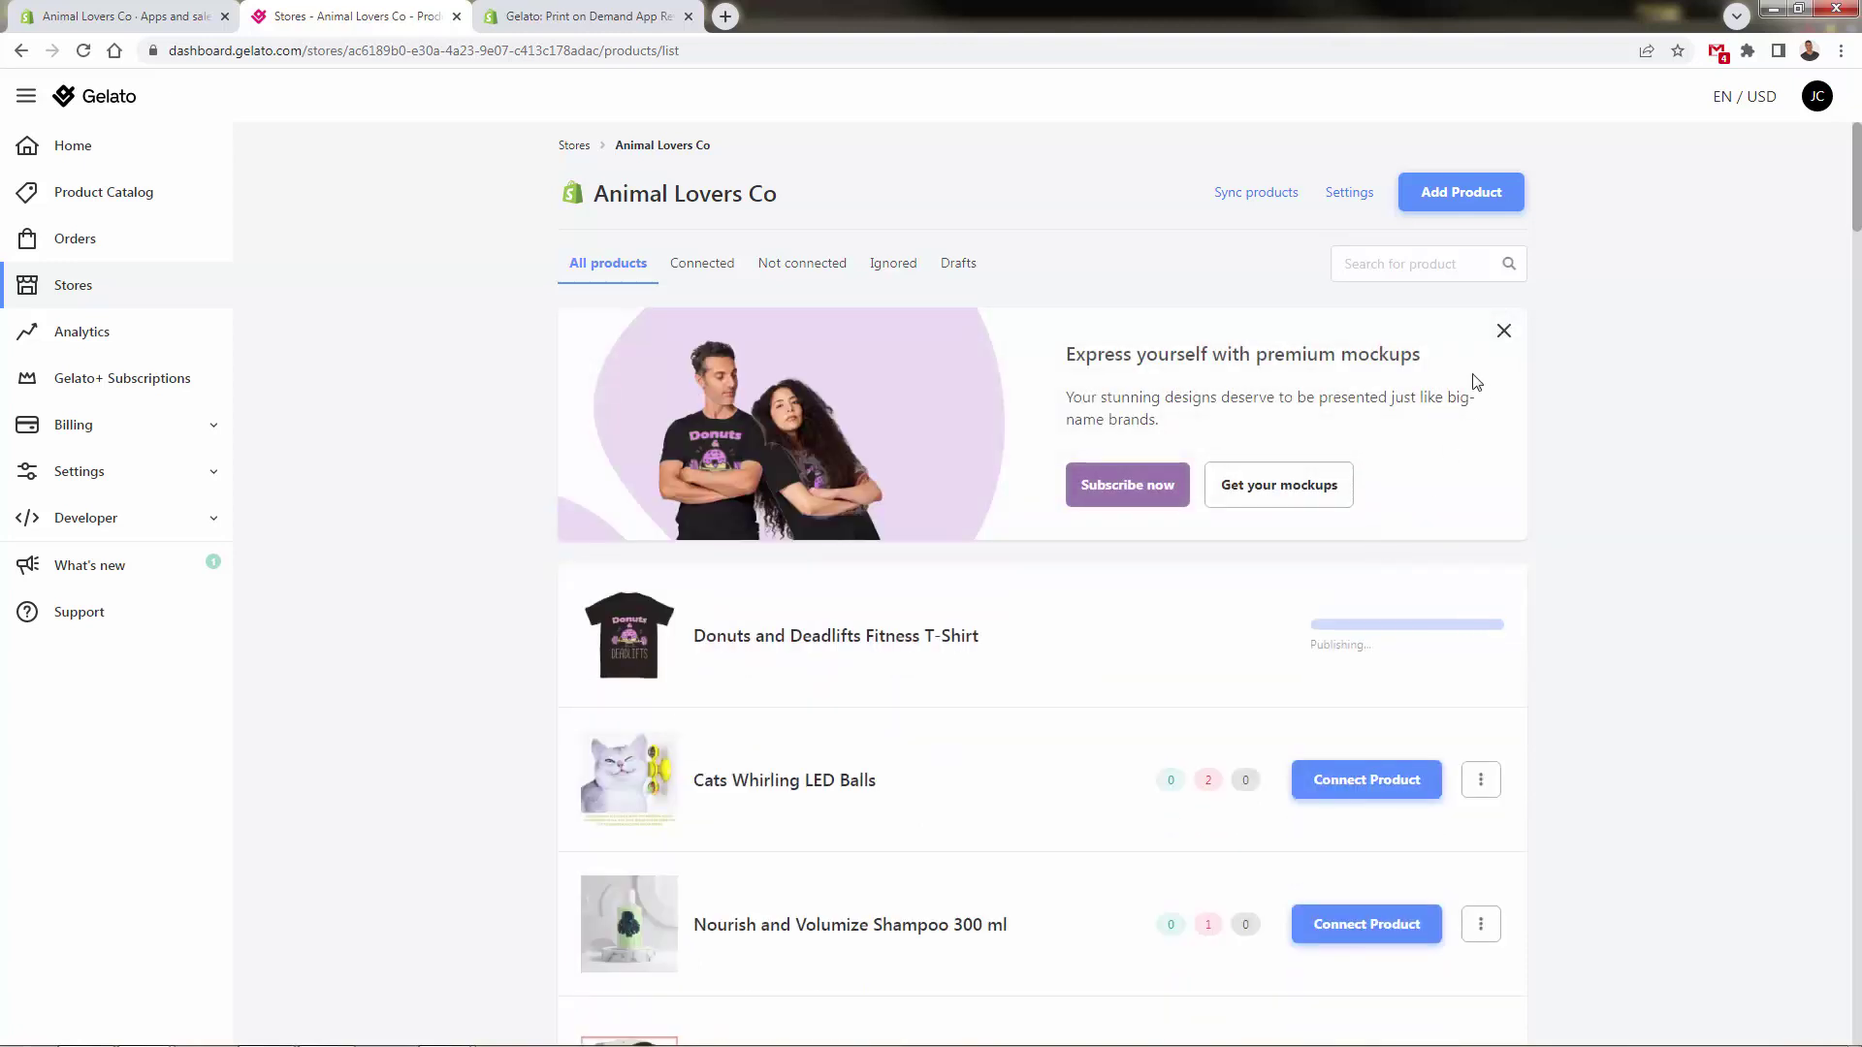
pyautogui.scroll(-1, 1474, 403)
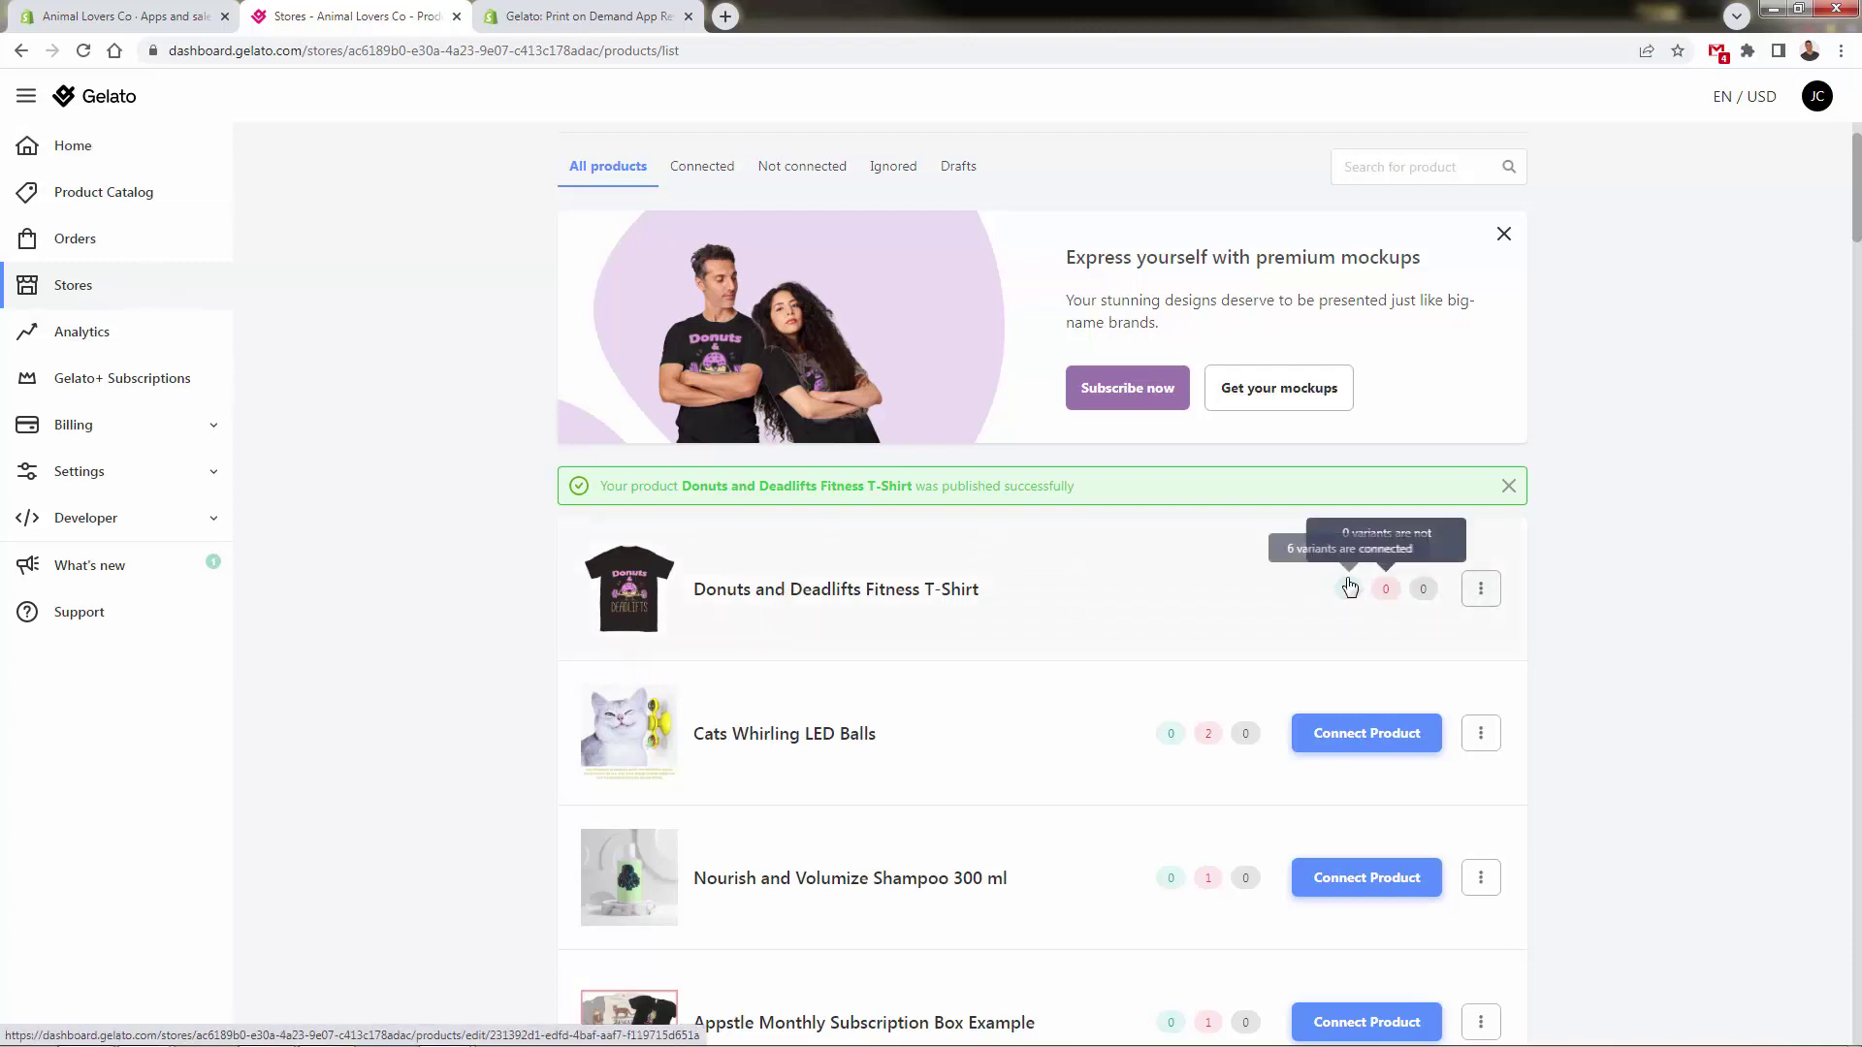
pyautogui.click(1479, 590)
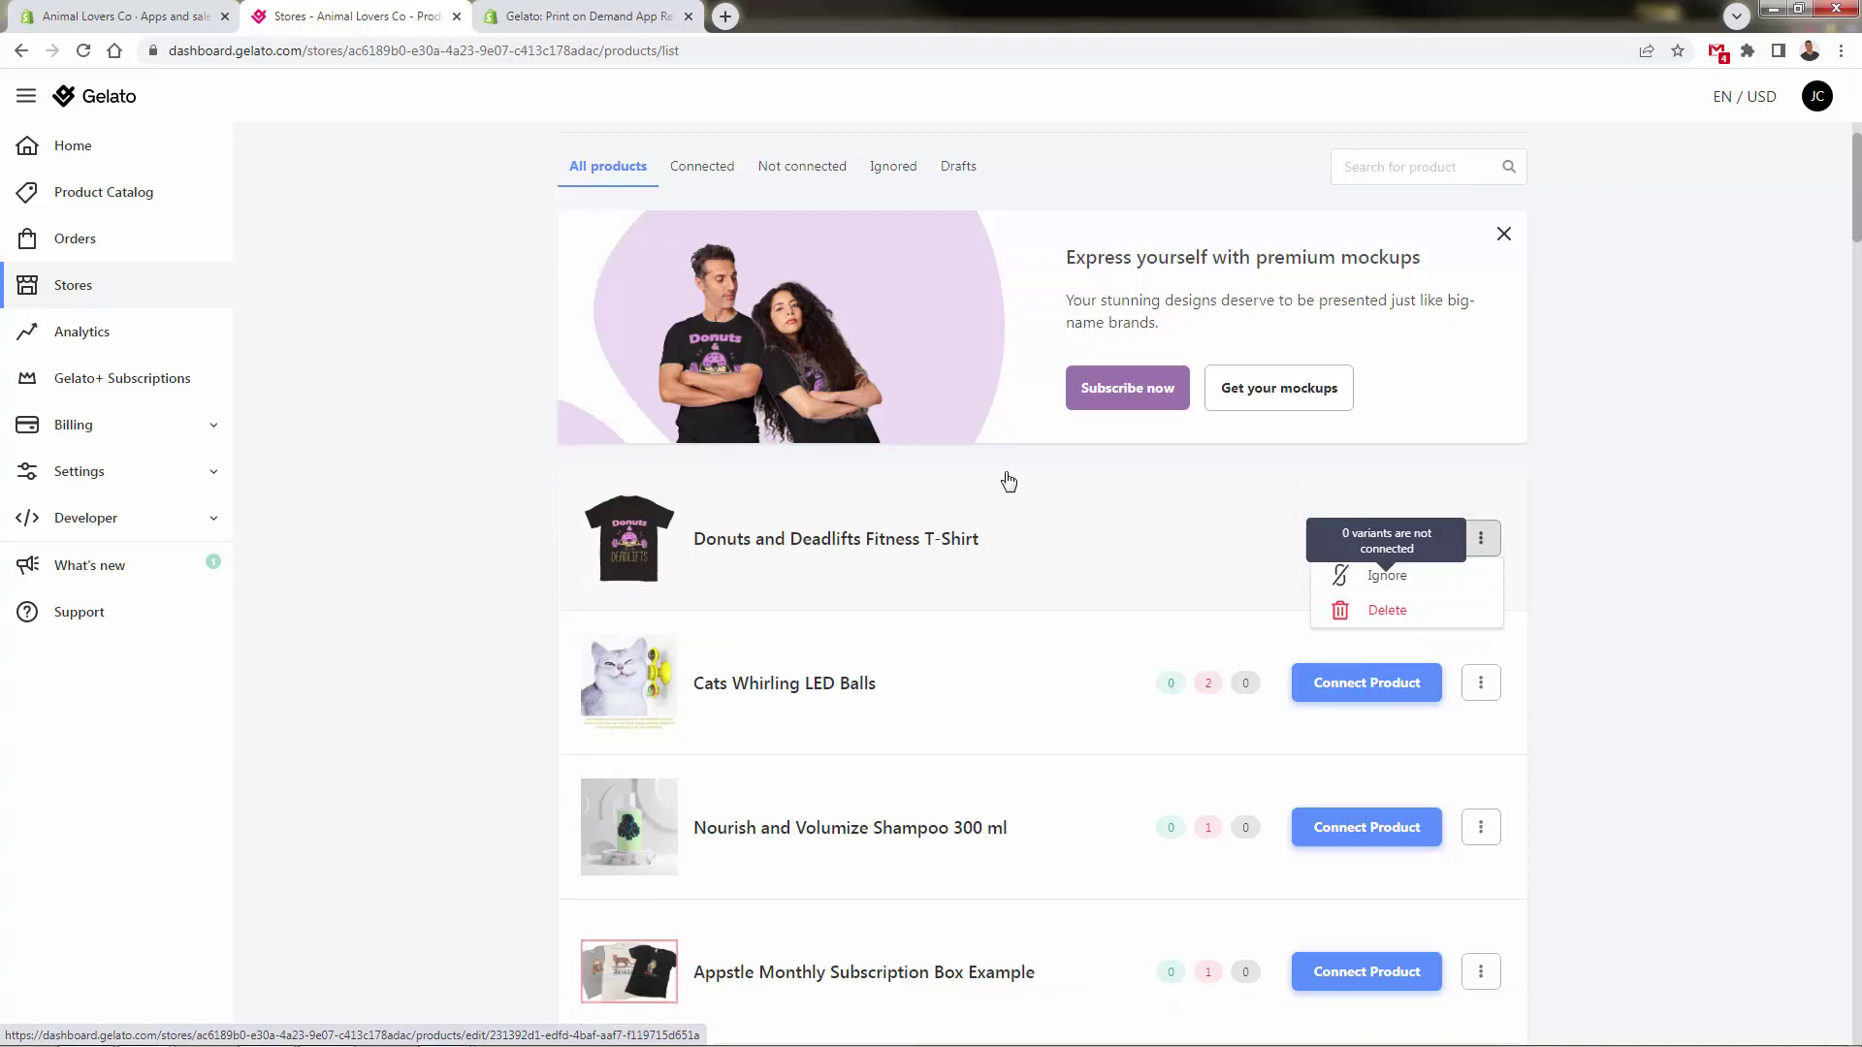
pyautogui.click(503, 440)
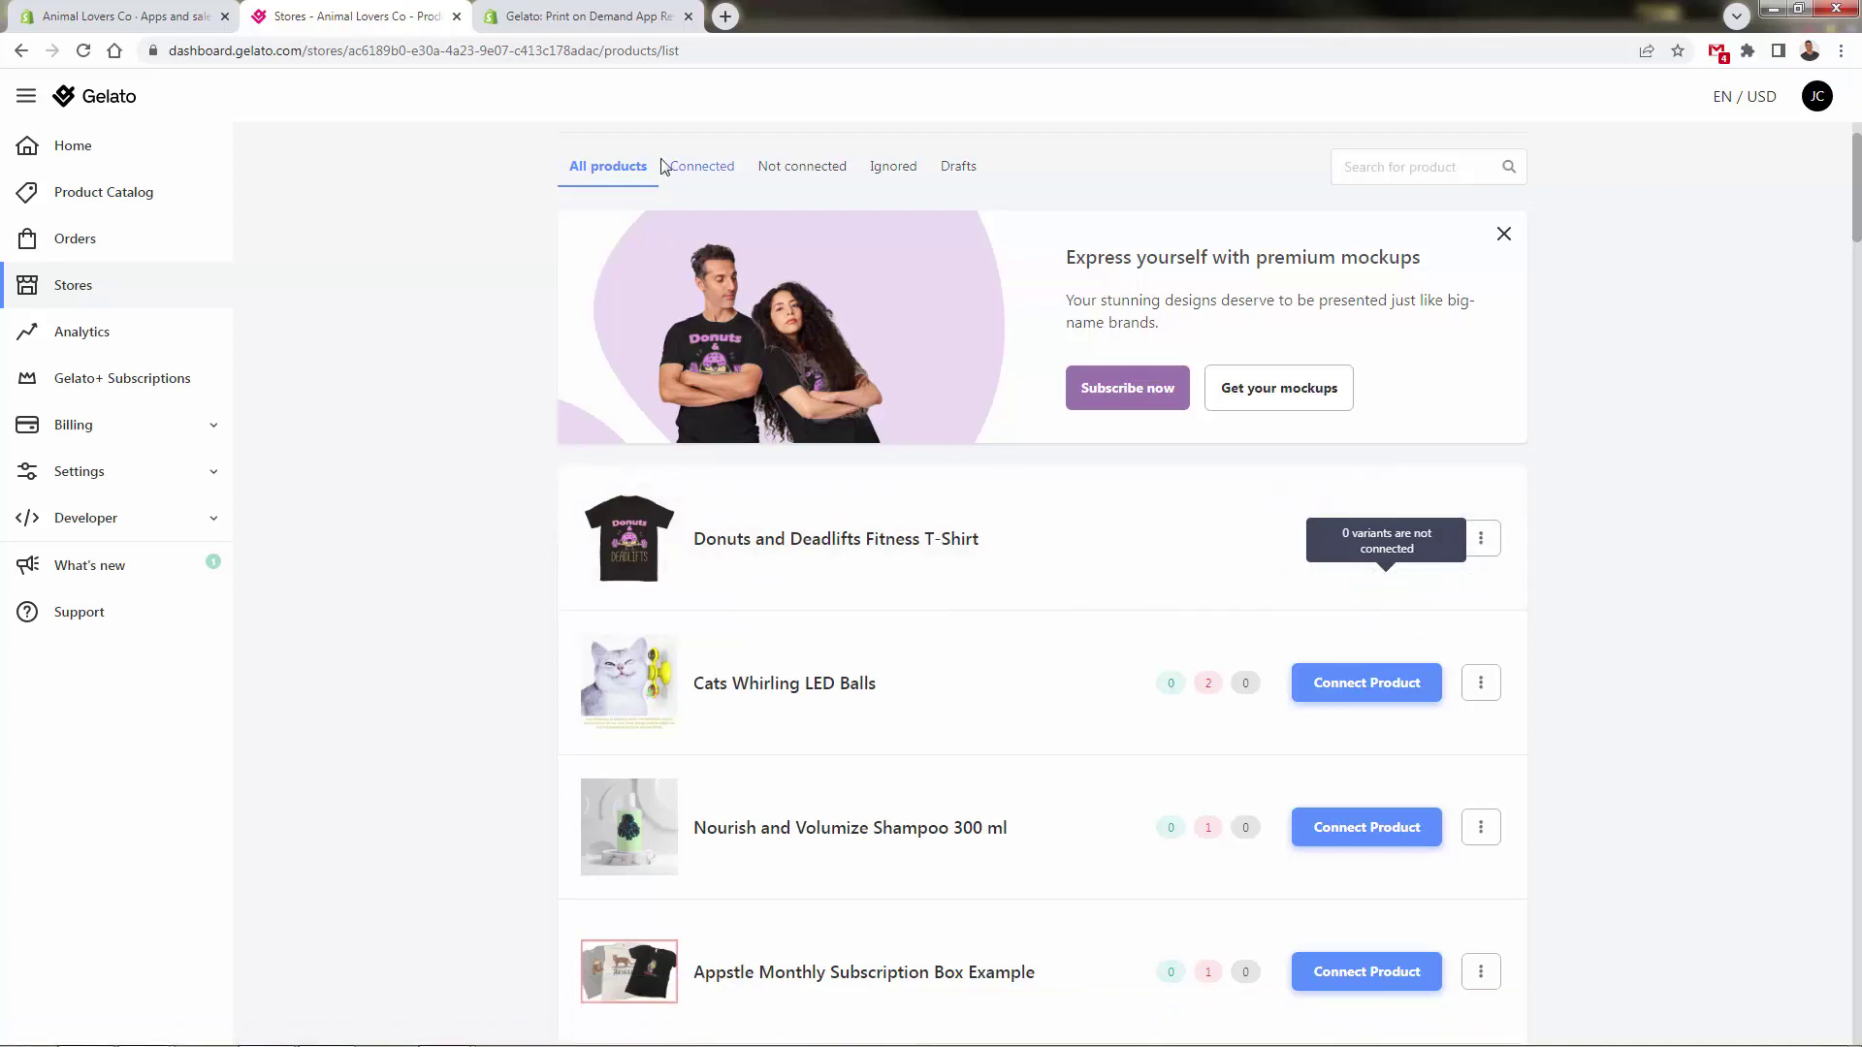
# - Review the t-shirt's 24.99 USD variants on its product page, then choose Edit in Shopify
pyautogui.click(928, 553)
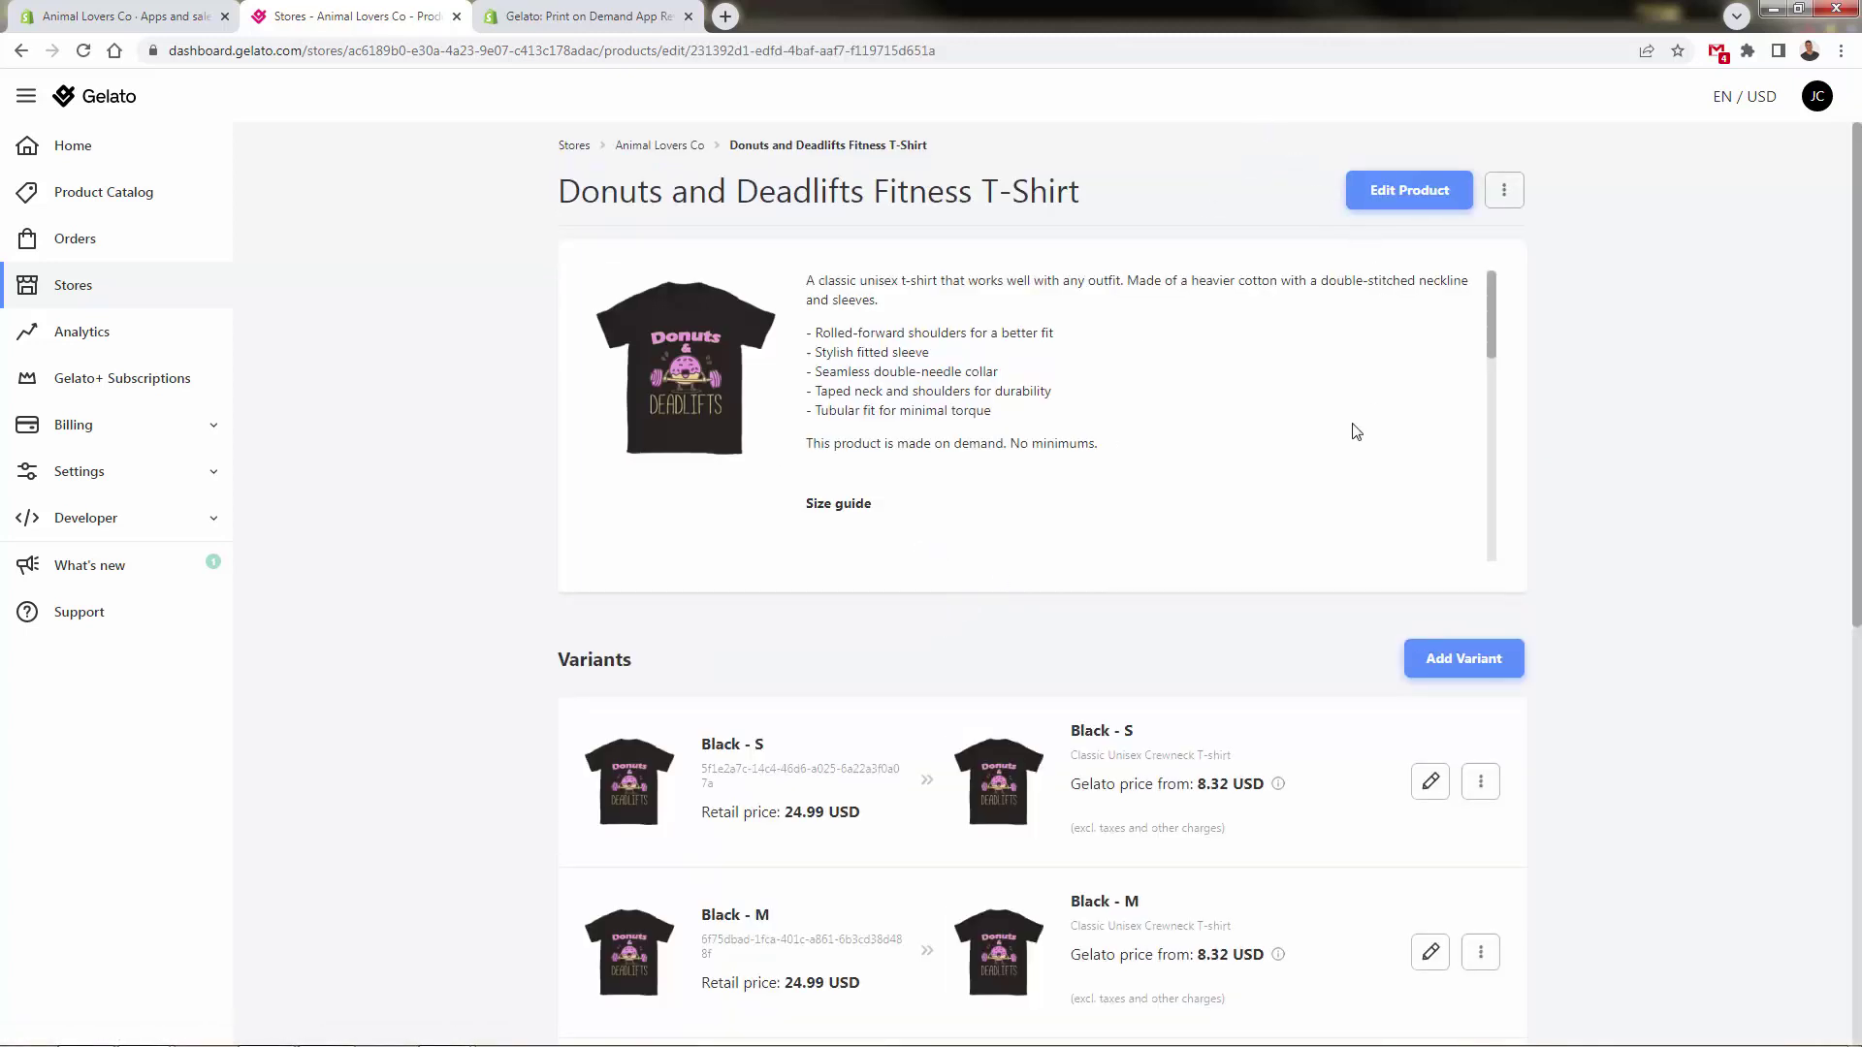
pyautogui.scroll(-5, 1356, 433)
pyautogui.scroll(-8, 376, 550)
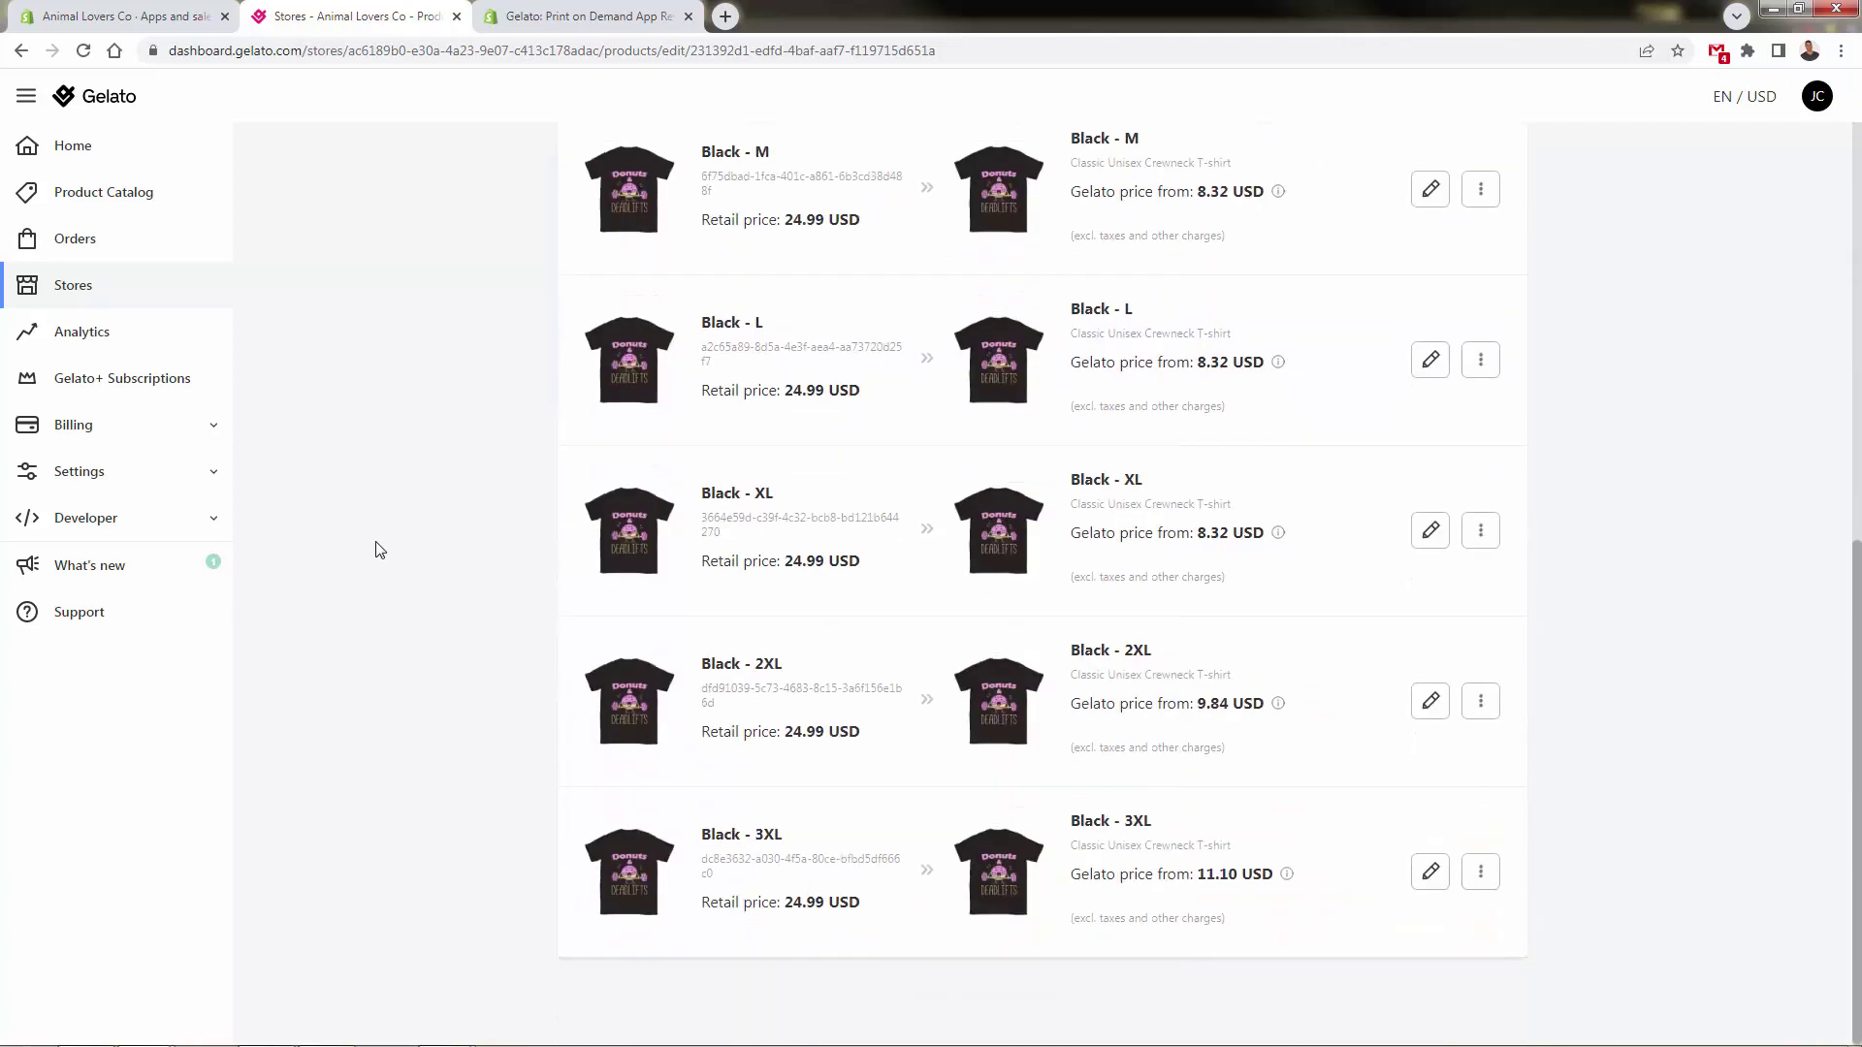
pyautogui.scroll(3, 785, 853)
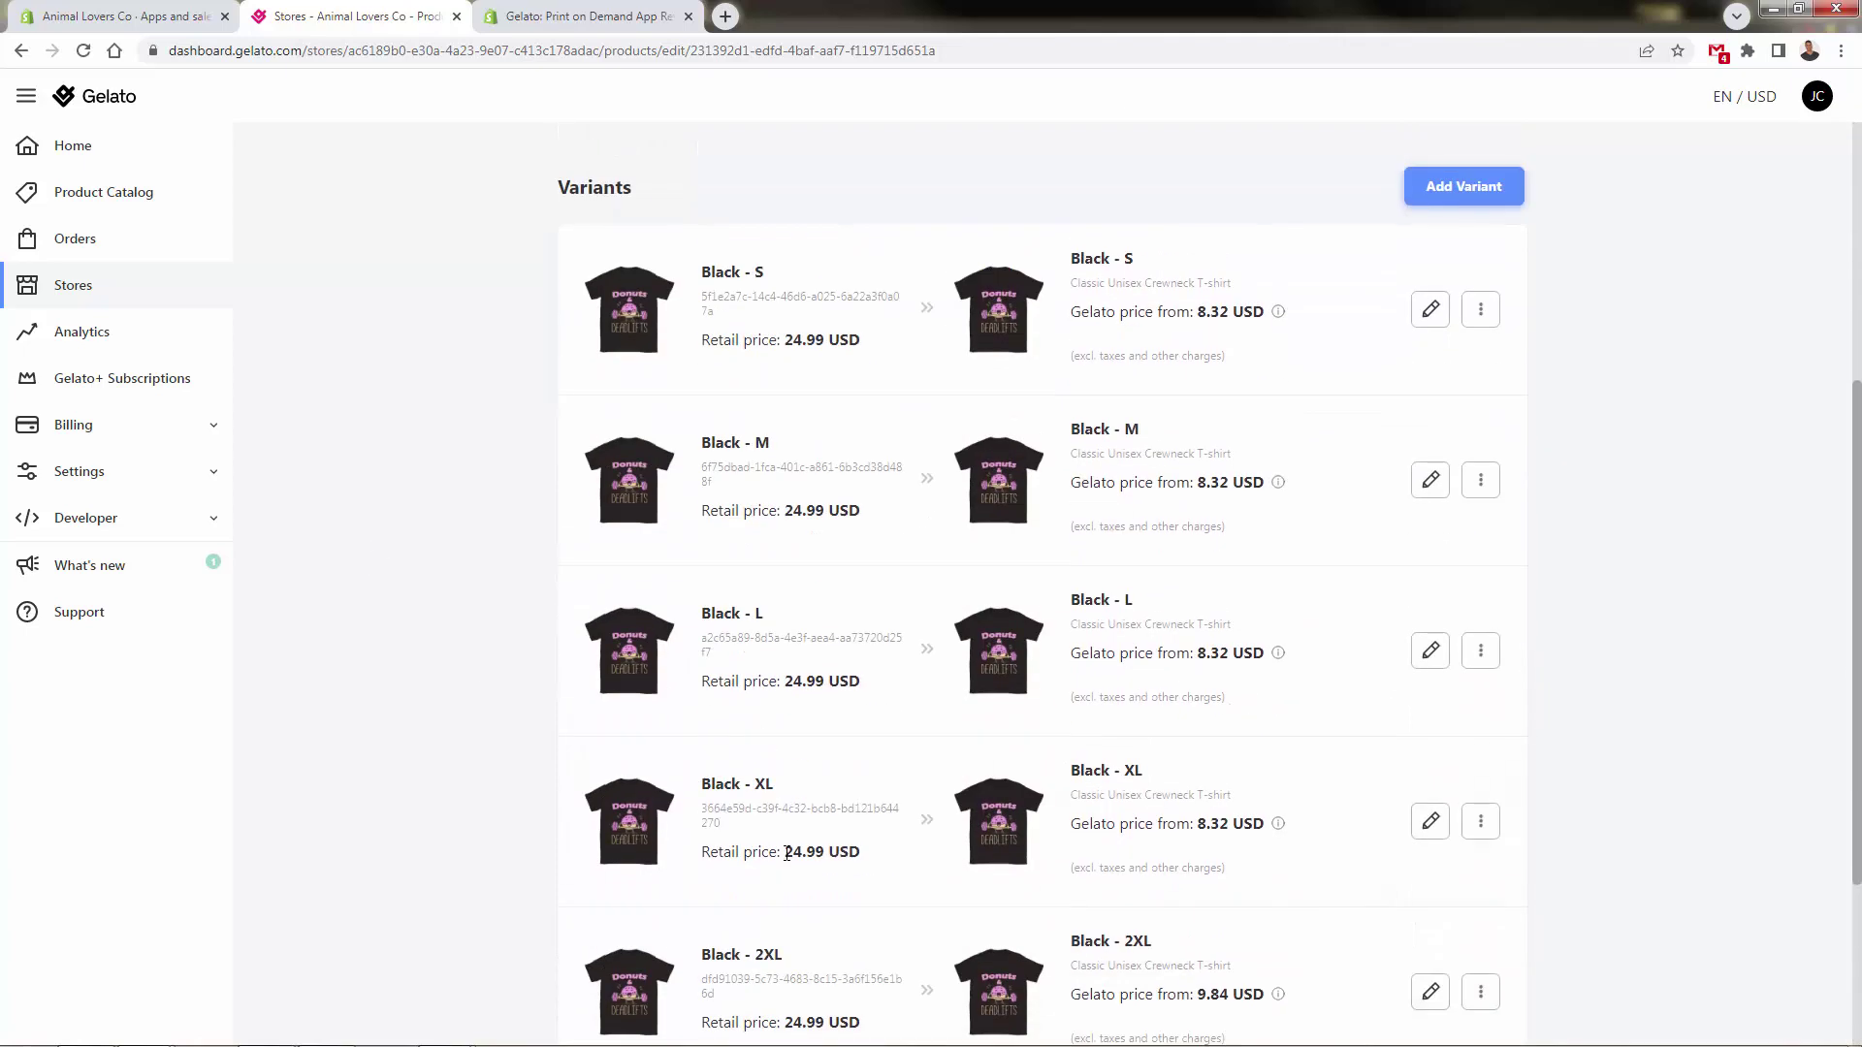
pyautogui.scroll(5, 797, 851)
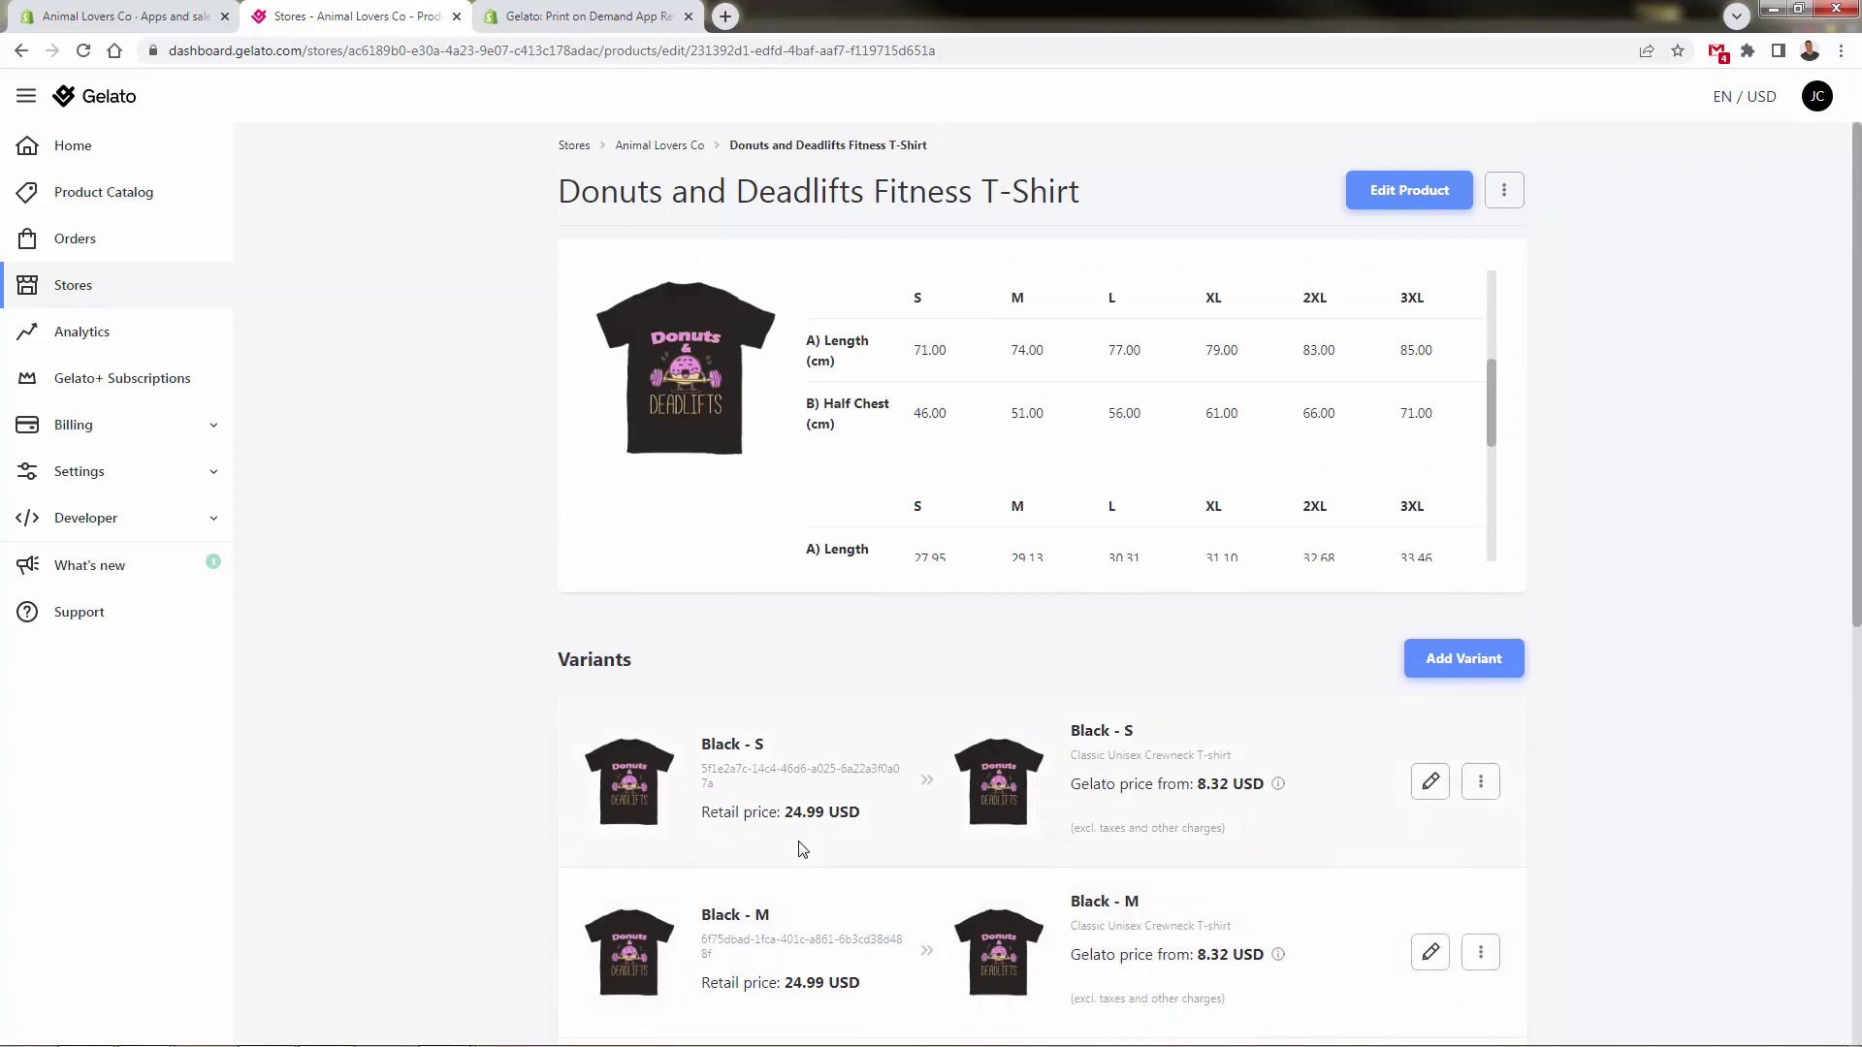
pyautogui.click(1498, 194)
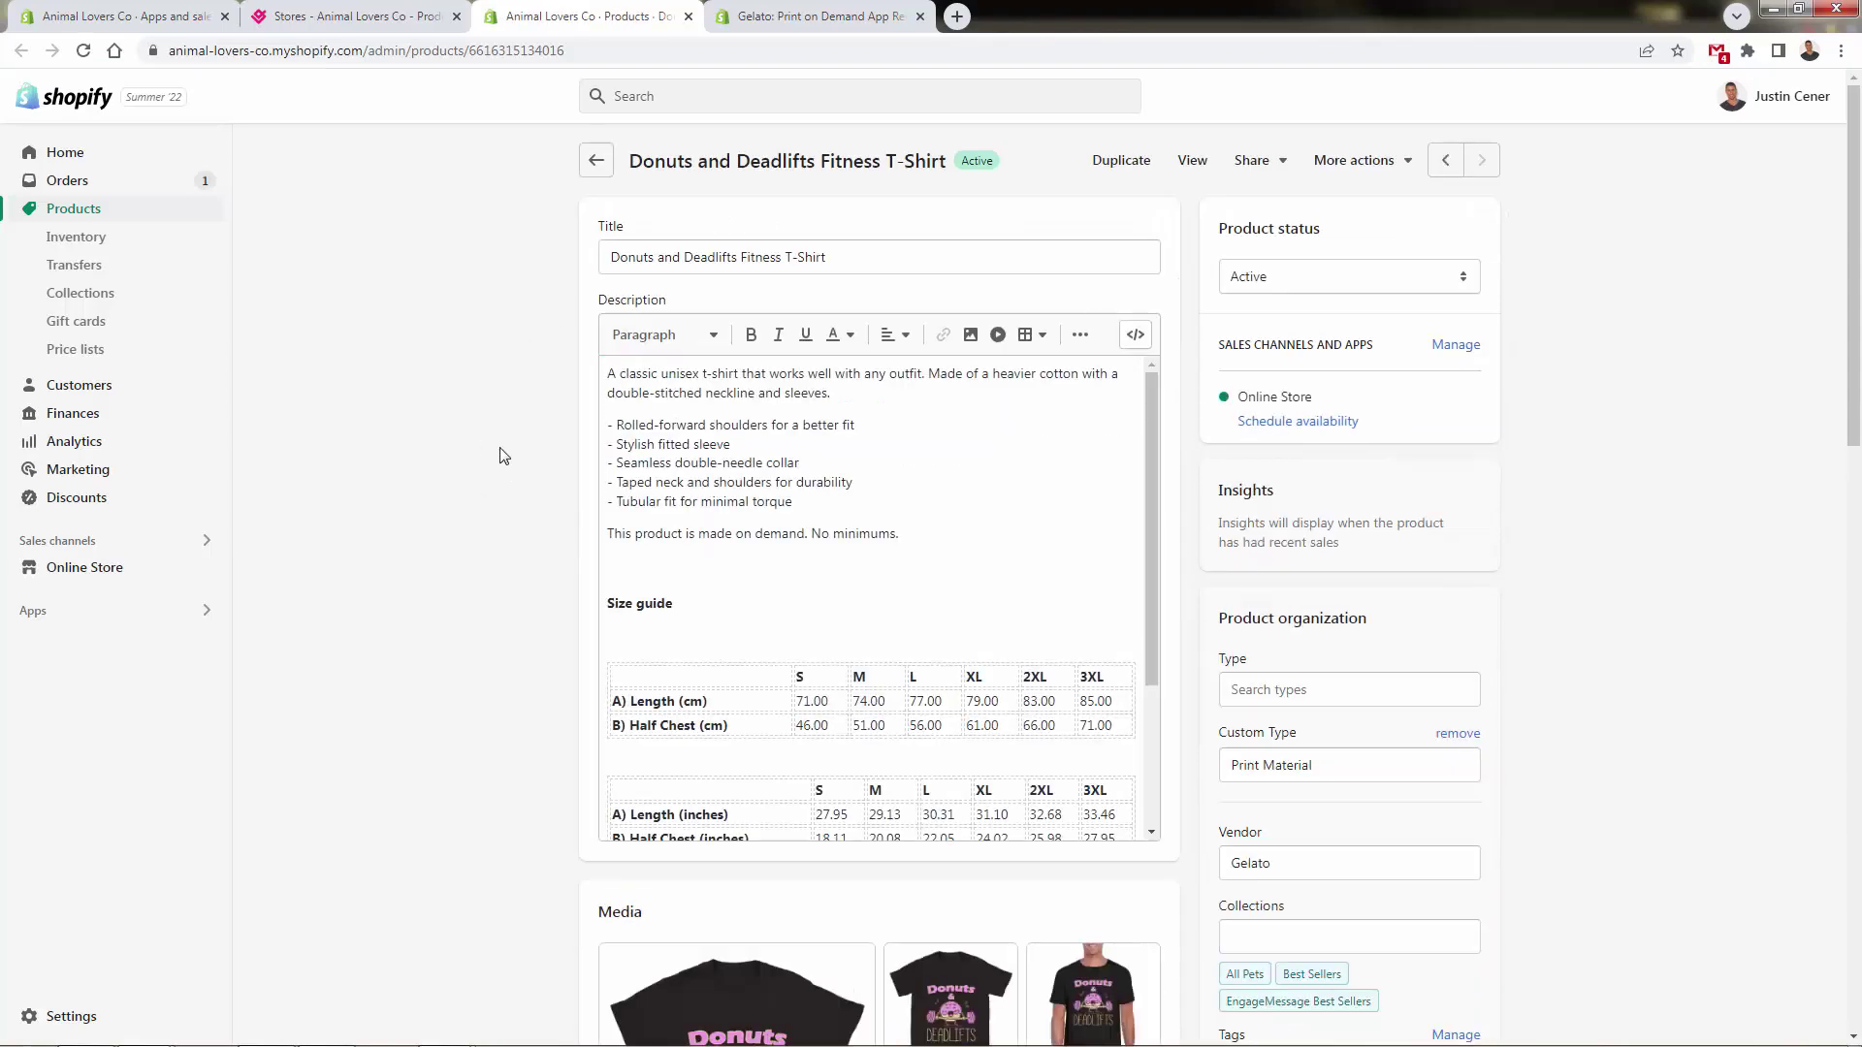
# - Change the L variant's price to 27.99 in the Variants table and save the product
pyautogui.scroll(-6, 502, 419)
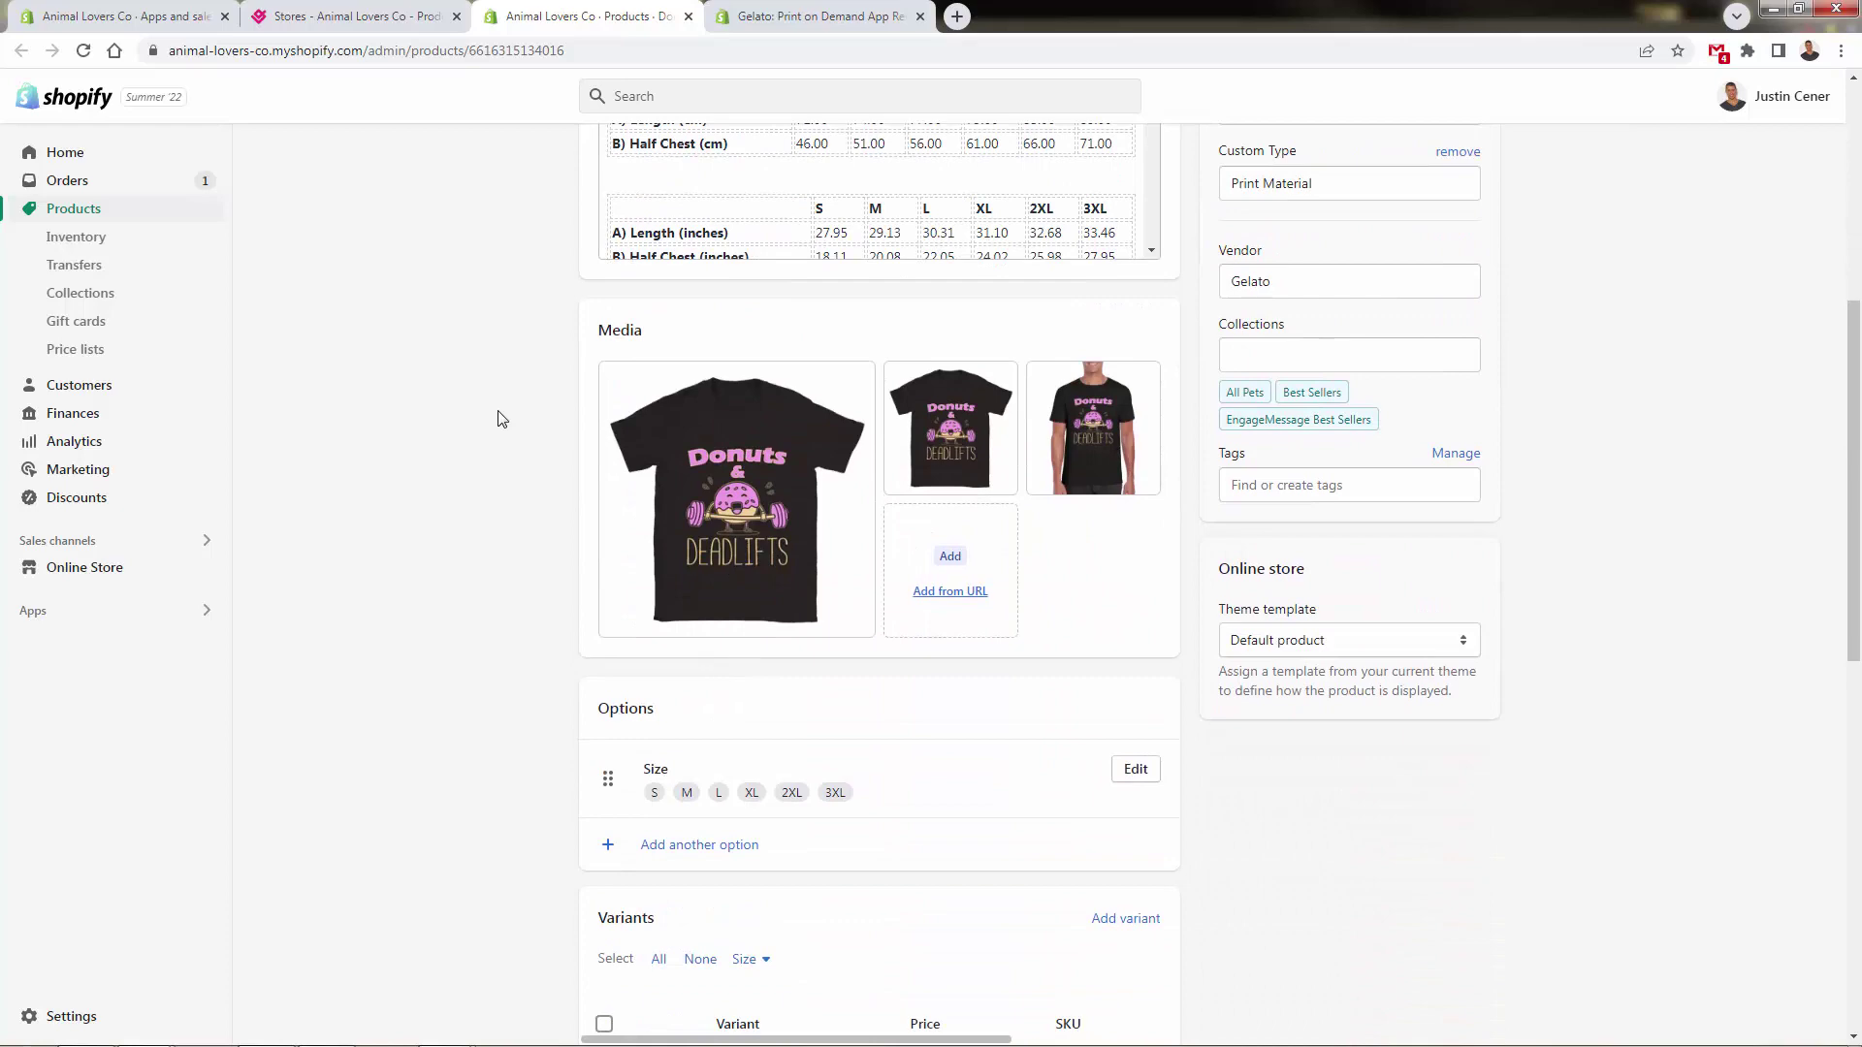
pyautogui.scroll(-8, 499, 417)
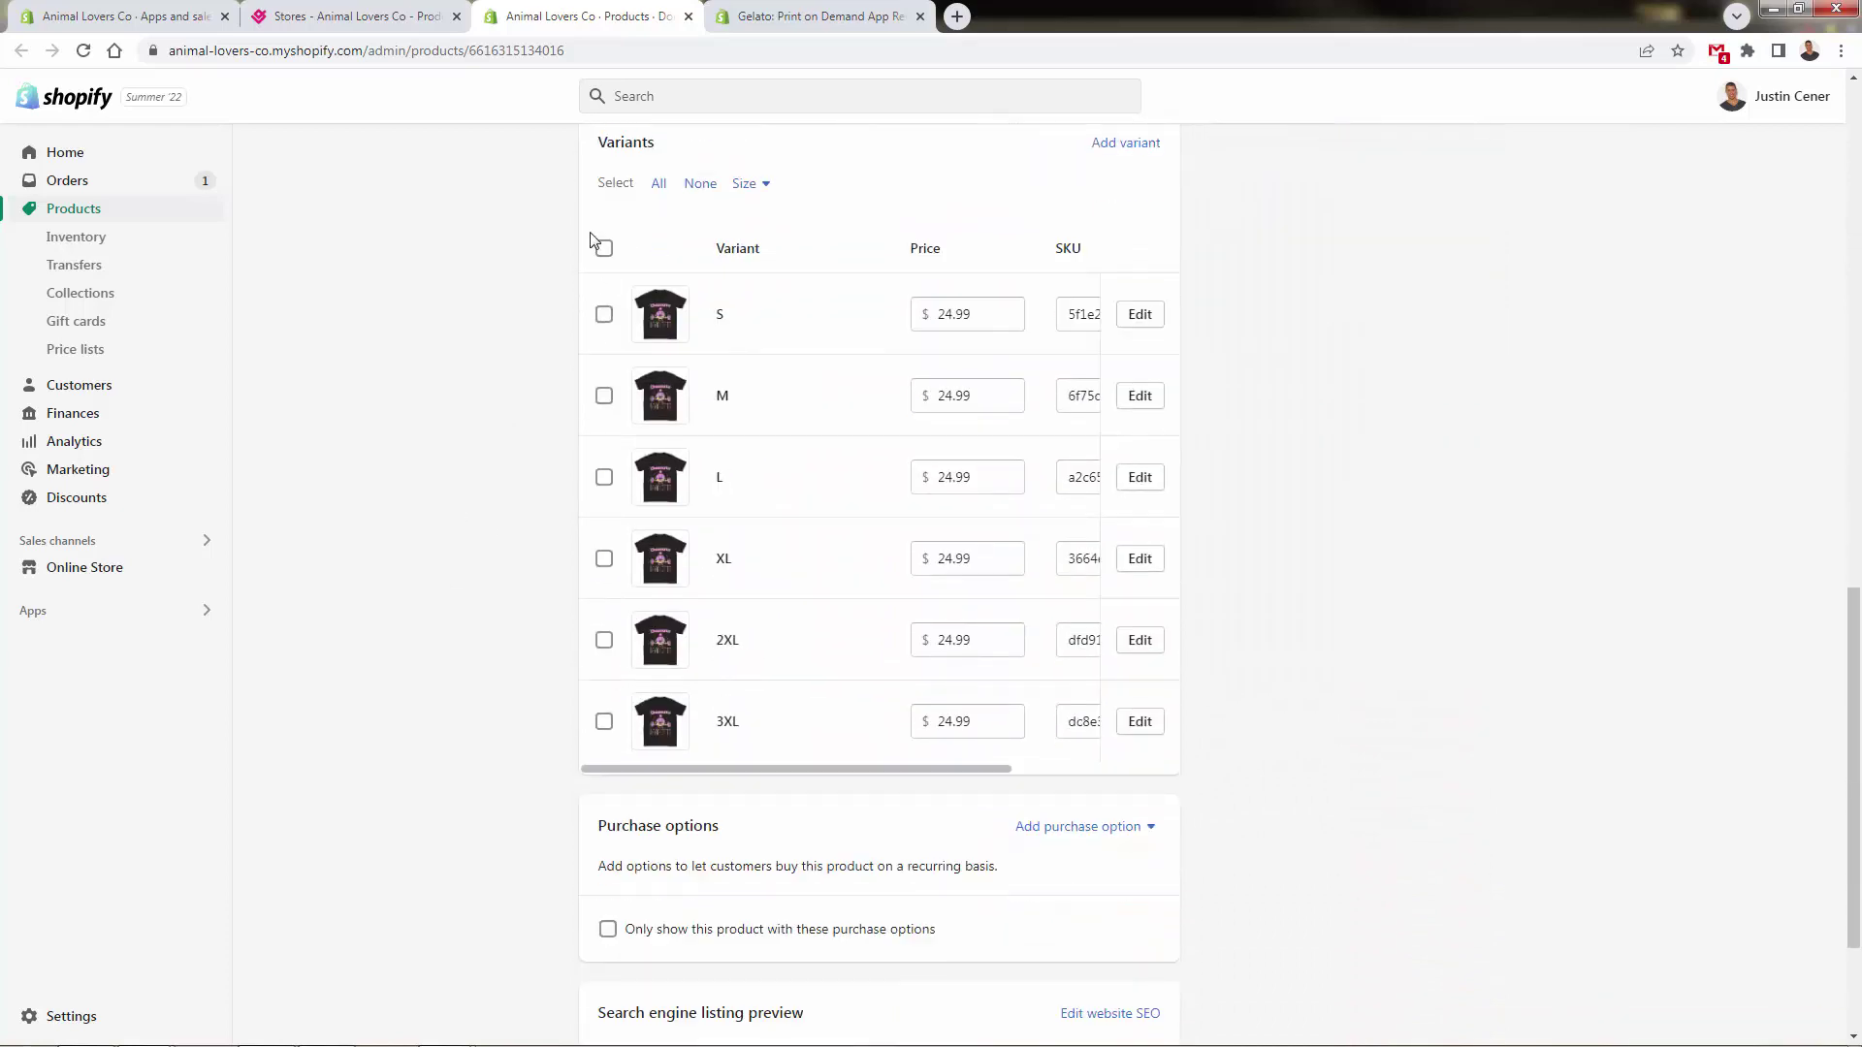
pyautogui.click(980, 471)
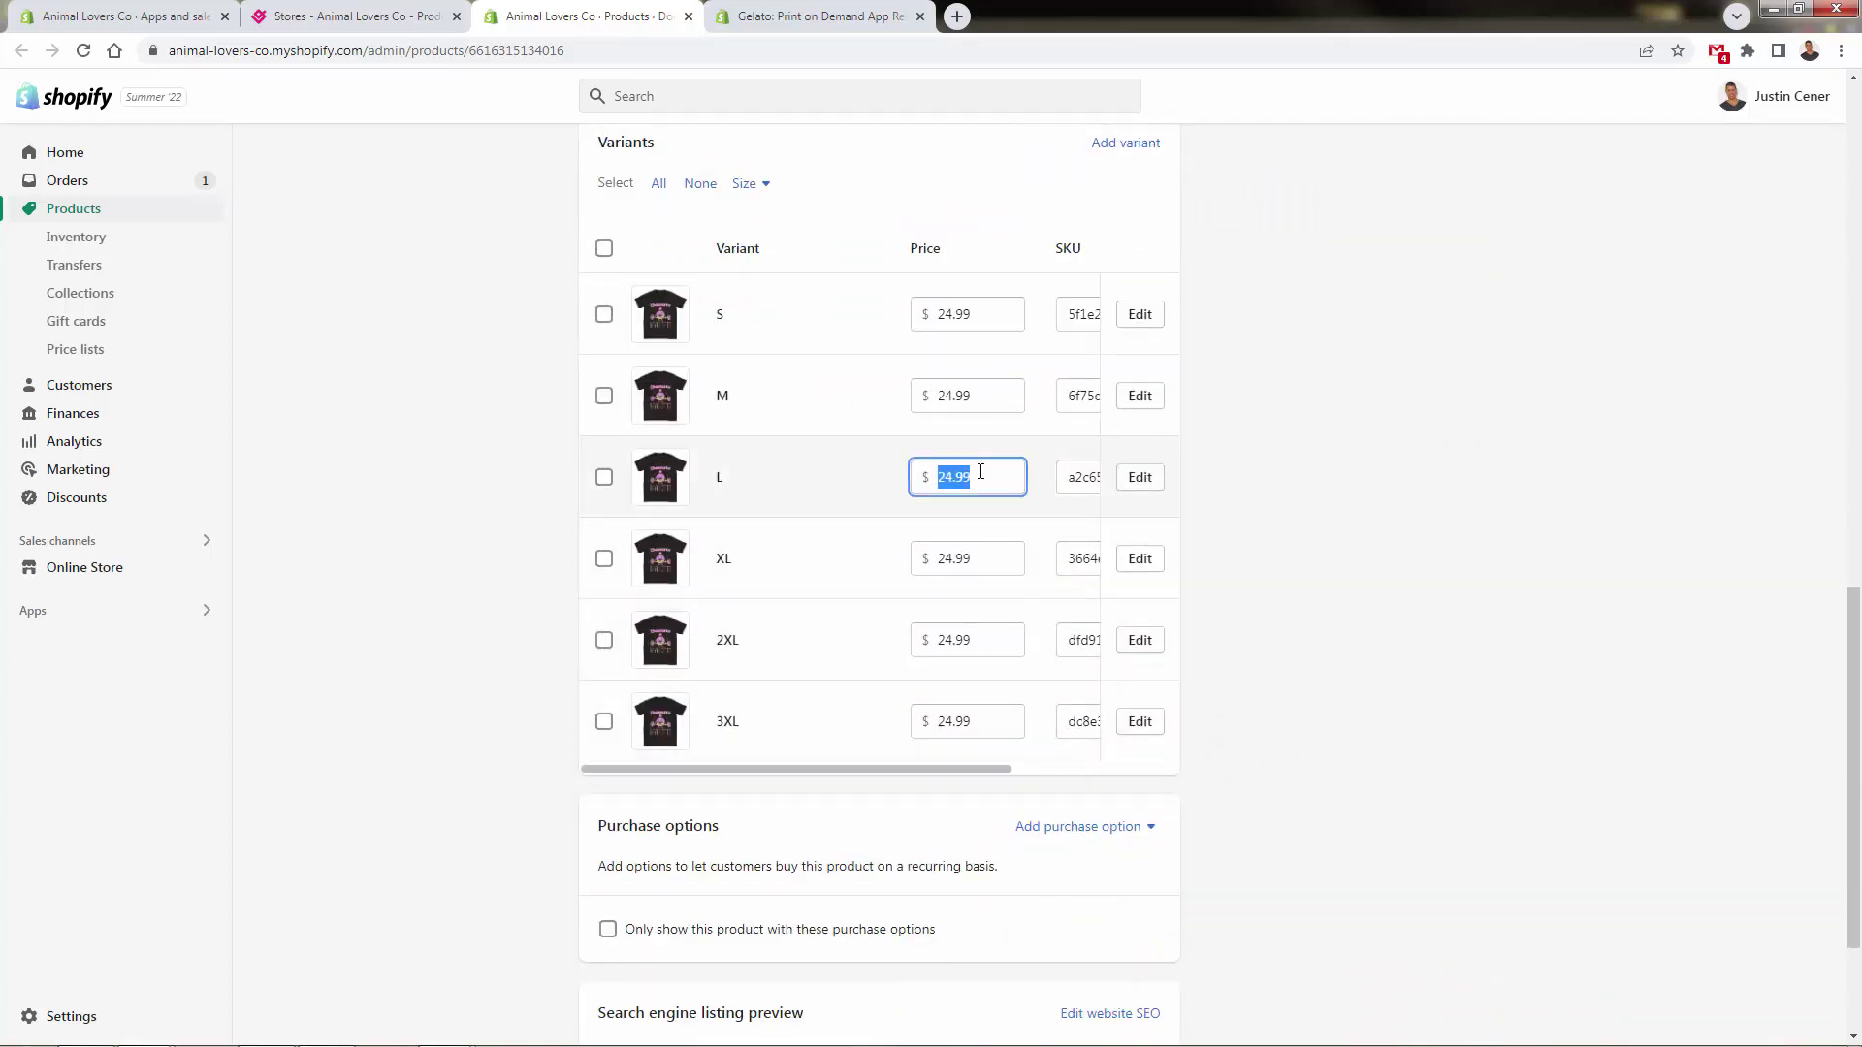
pyautogui.write('27.99')
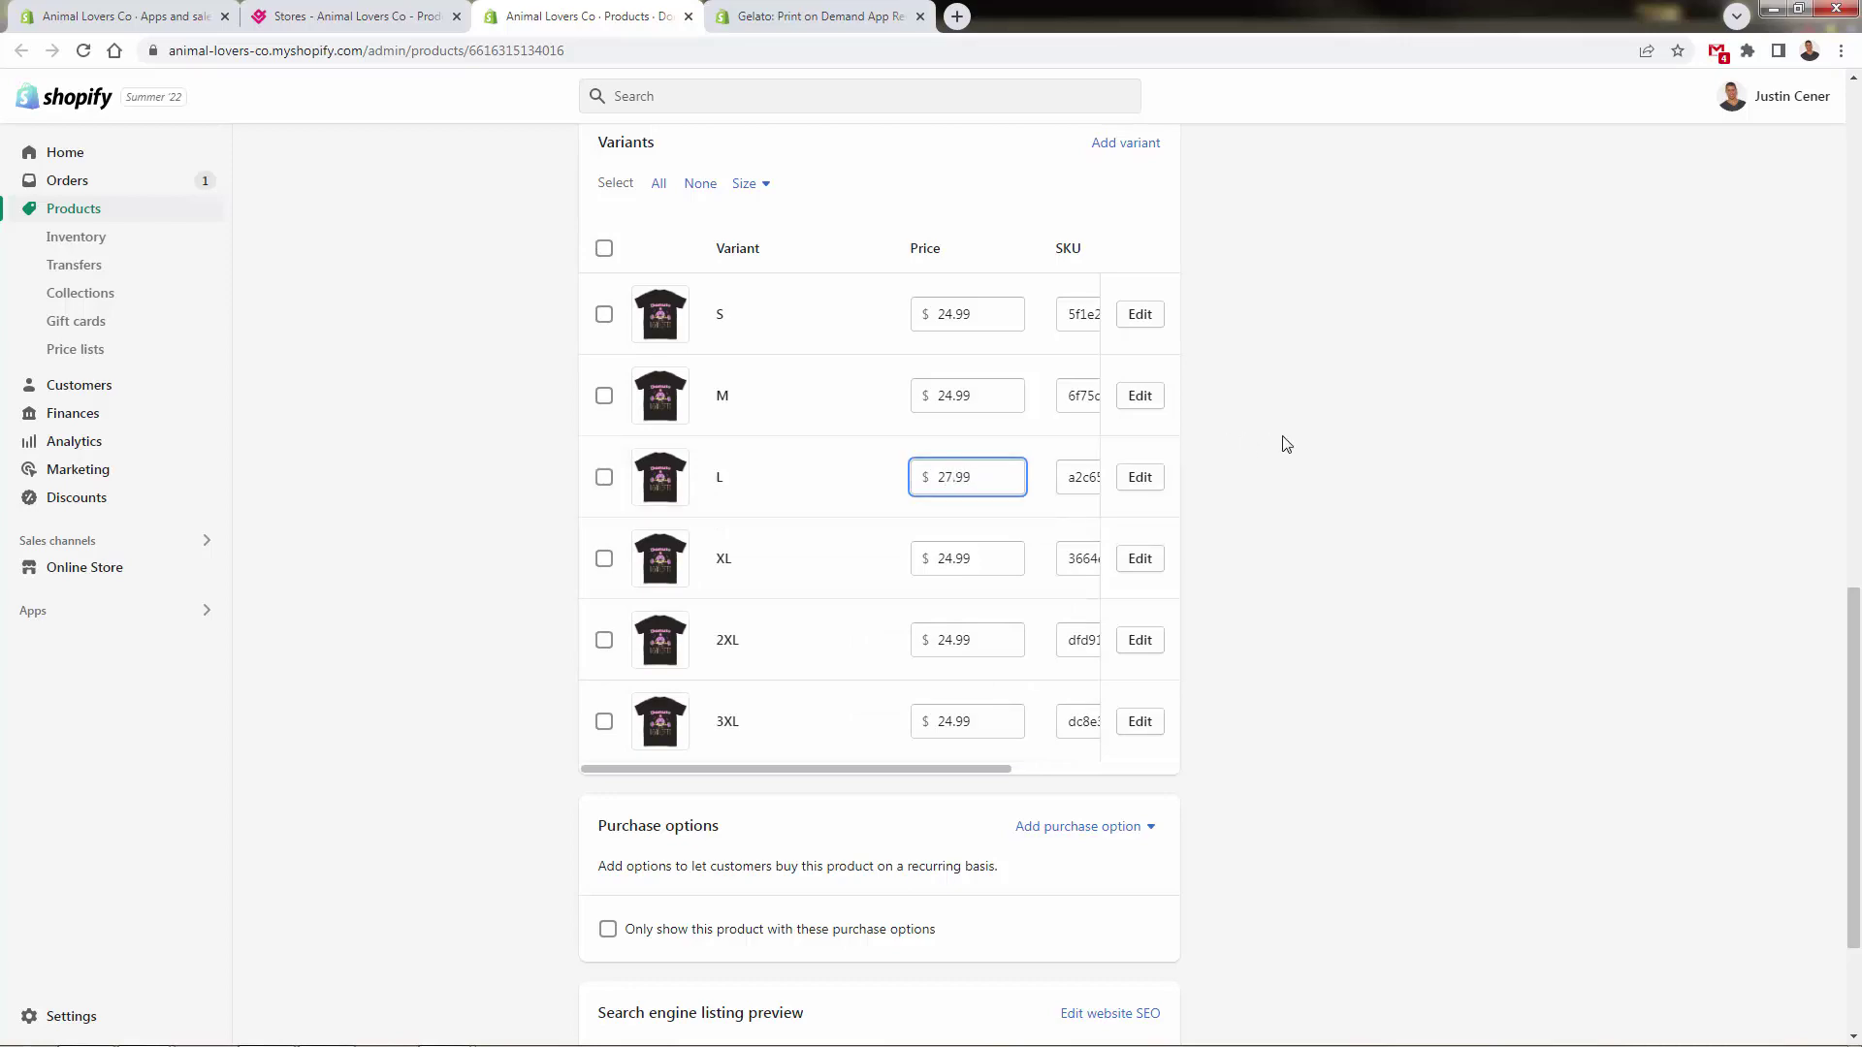
pyautogui.click(1276, 461)
pyautogui.scroll(10, 1278, 463)
pyautogui.click(1462, 107)
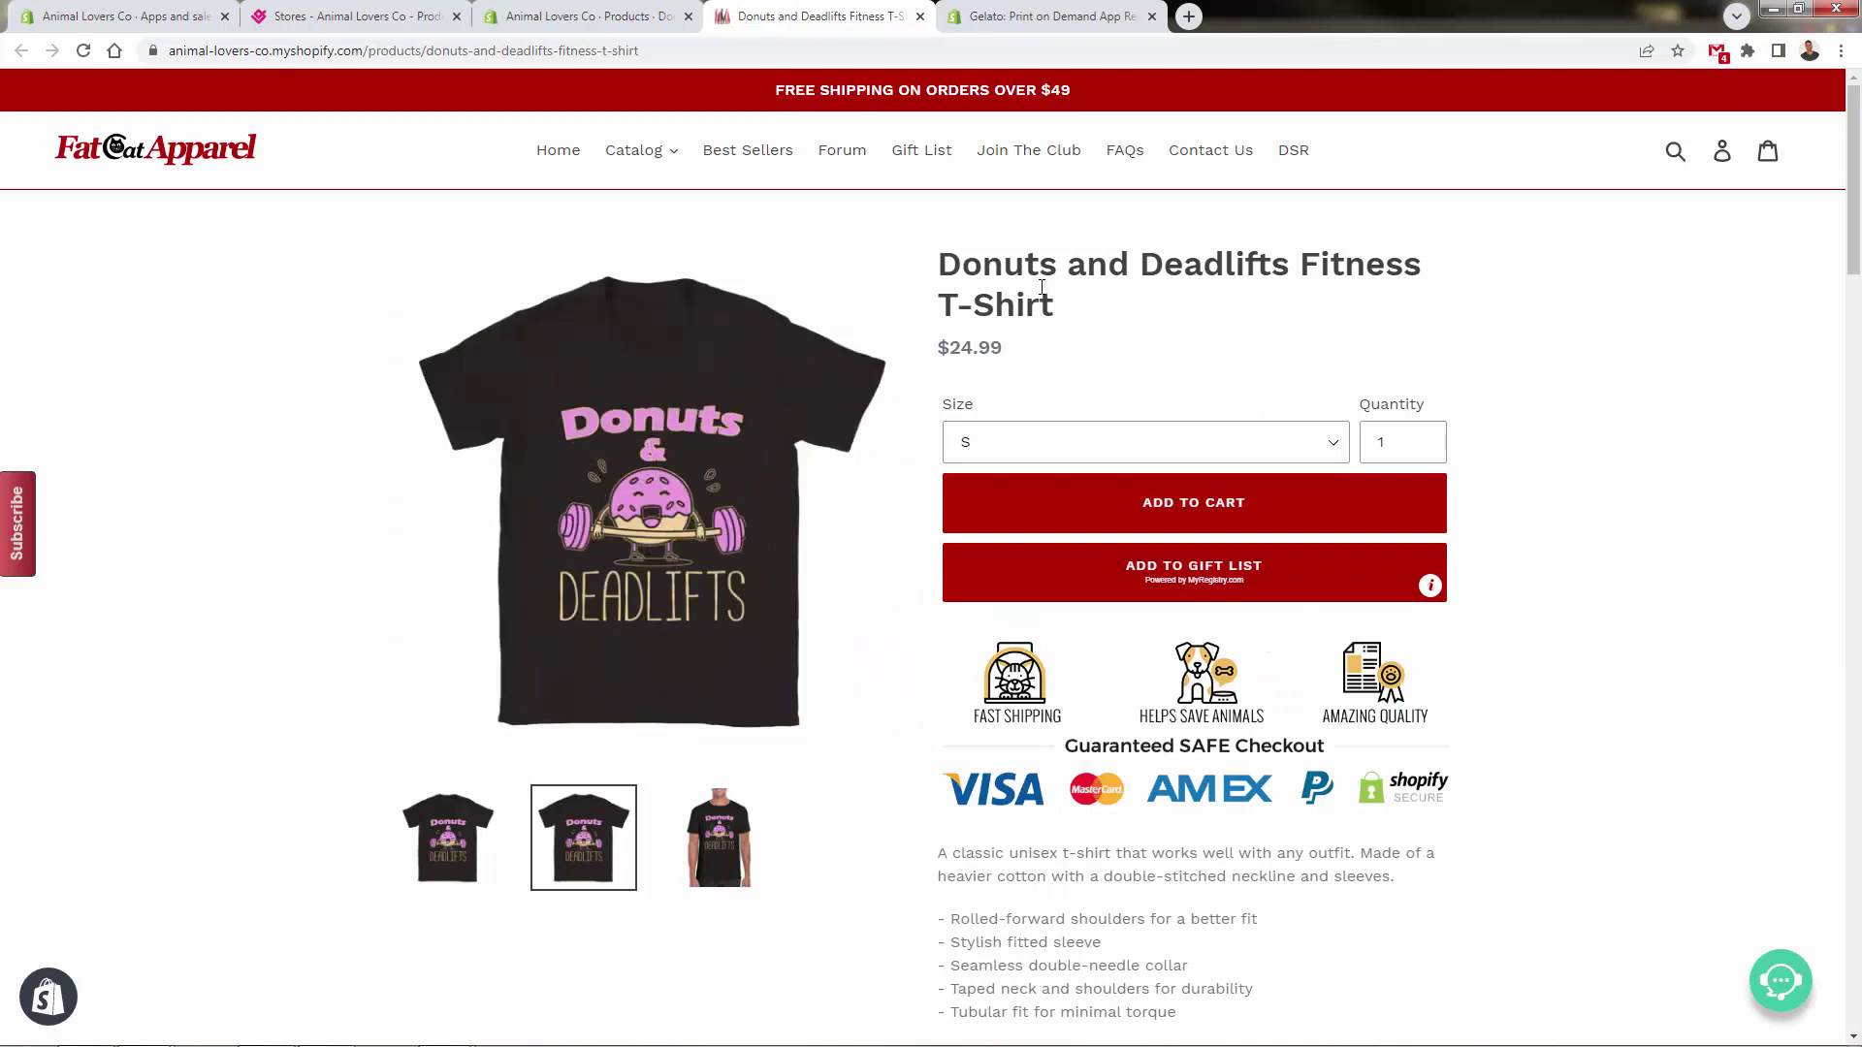
# - Show the model photo on the live $24.99 product page, then return to the Gelato App Store listing
pyautogui.click(727, 860)
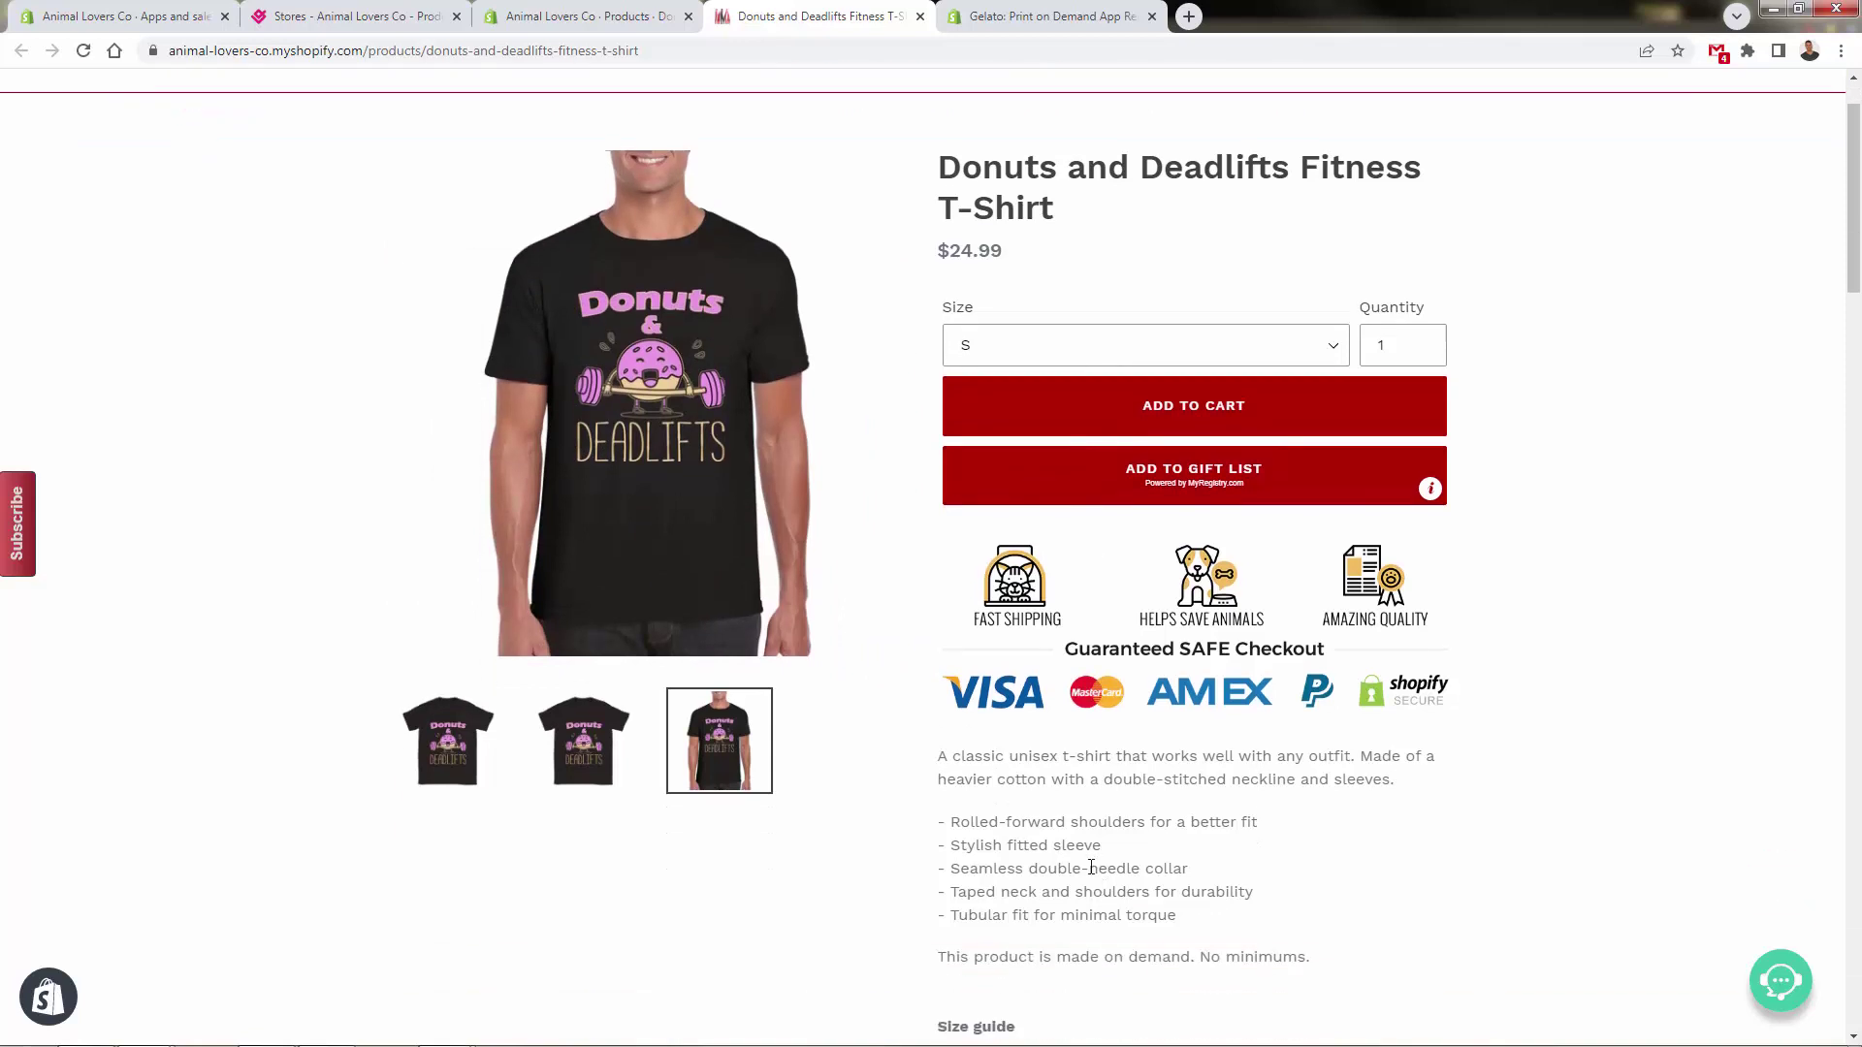
pyautogui.scroll(1, 1090, 863)
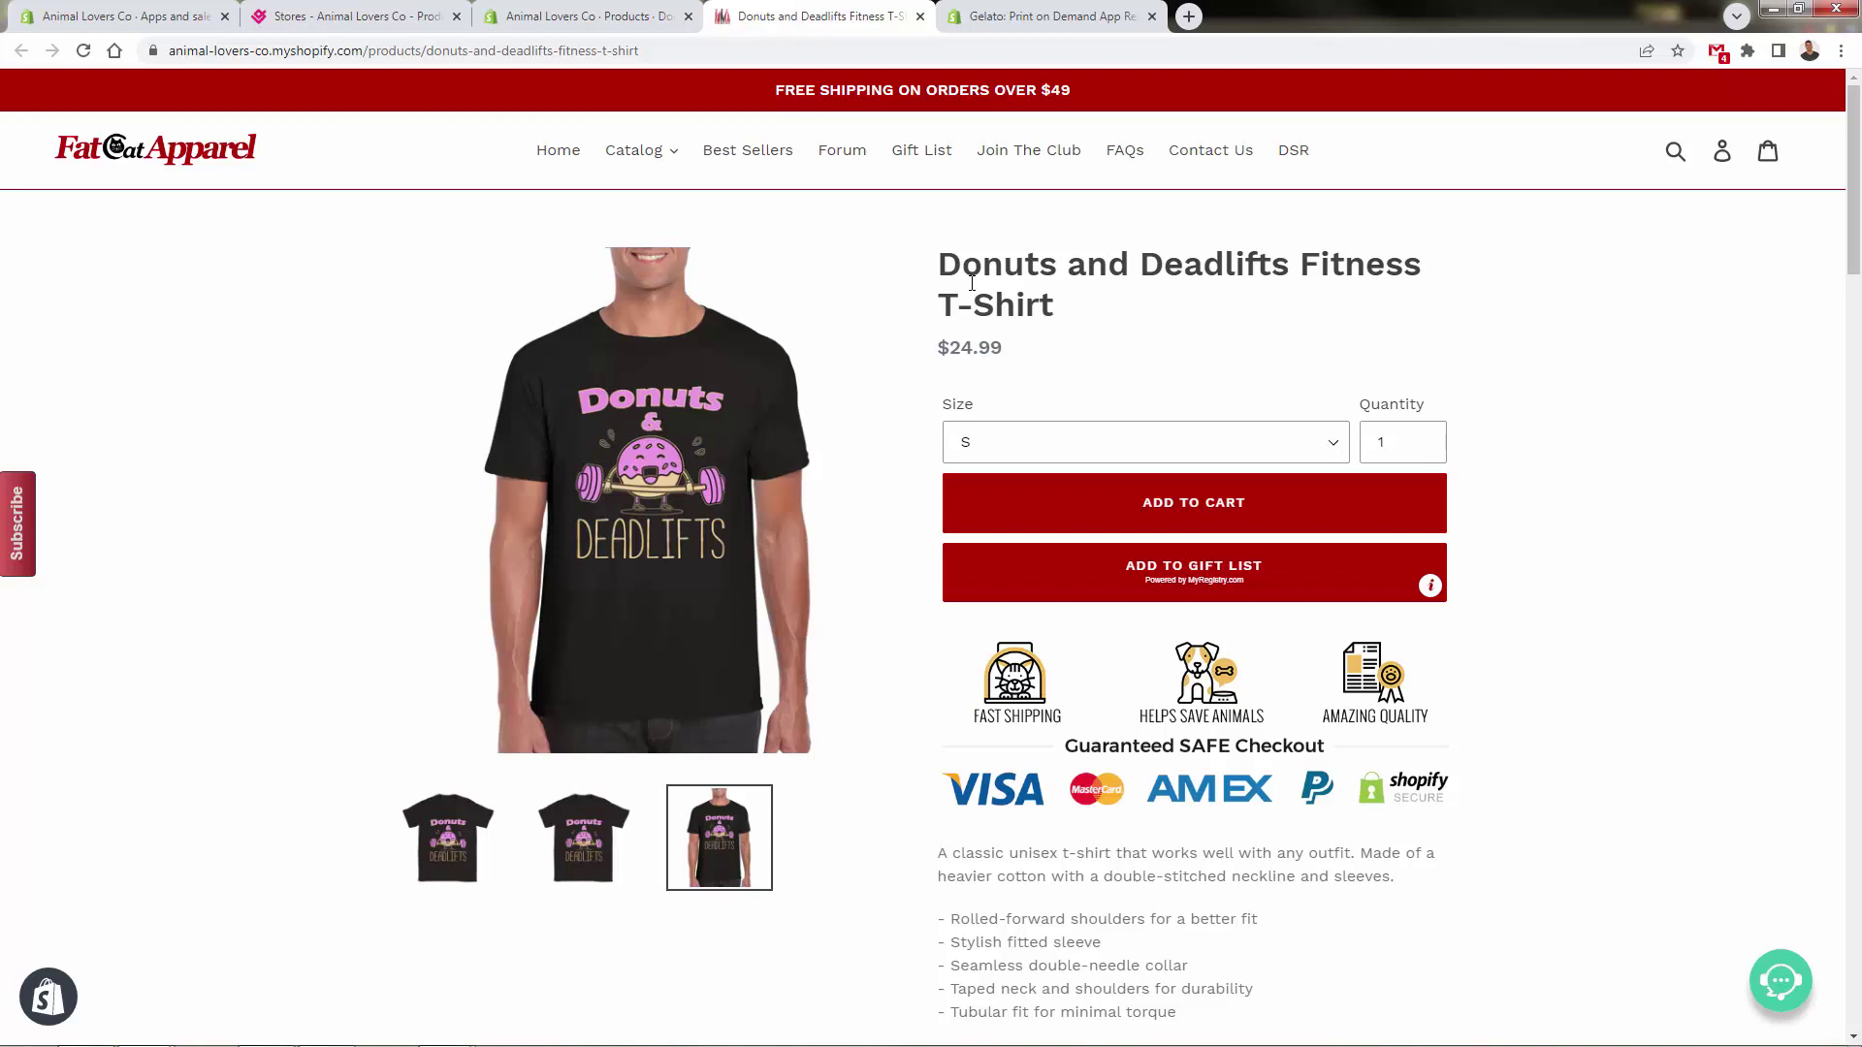
pyautogui.click(1047, 18)
pyautogui.scroll(10, 602, 694)
pyautogui.scroll(15, 602, 725)
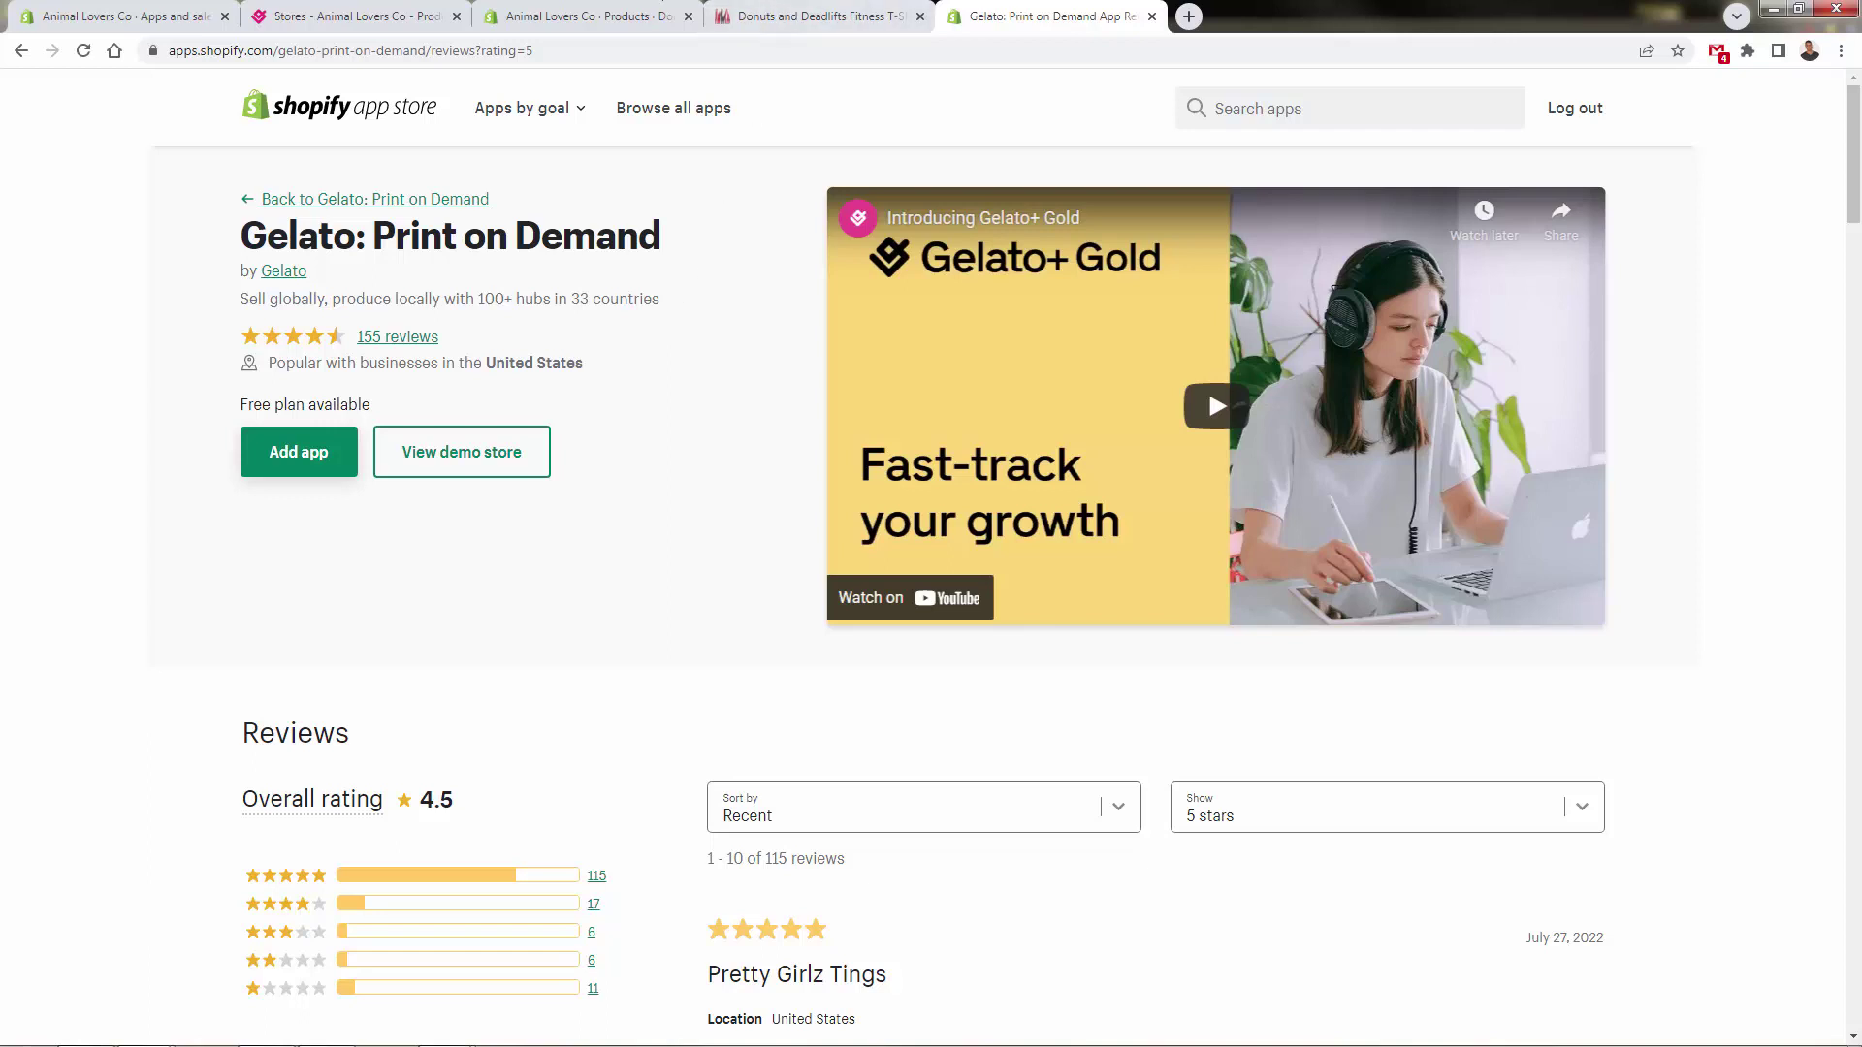
# - Switch to the Gelato dashboard home page and glance over its product recommendations
pyautogui.click(349, 16)
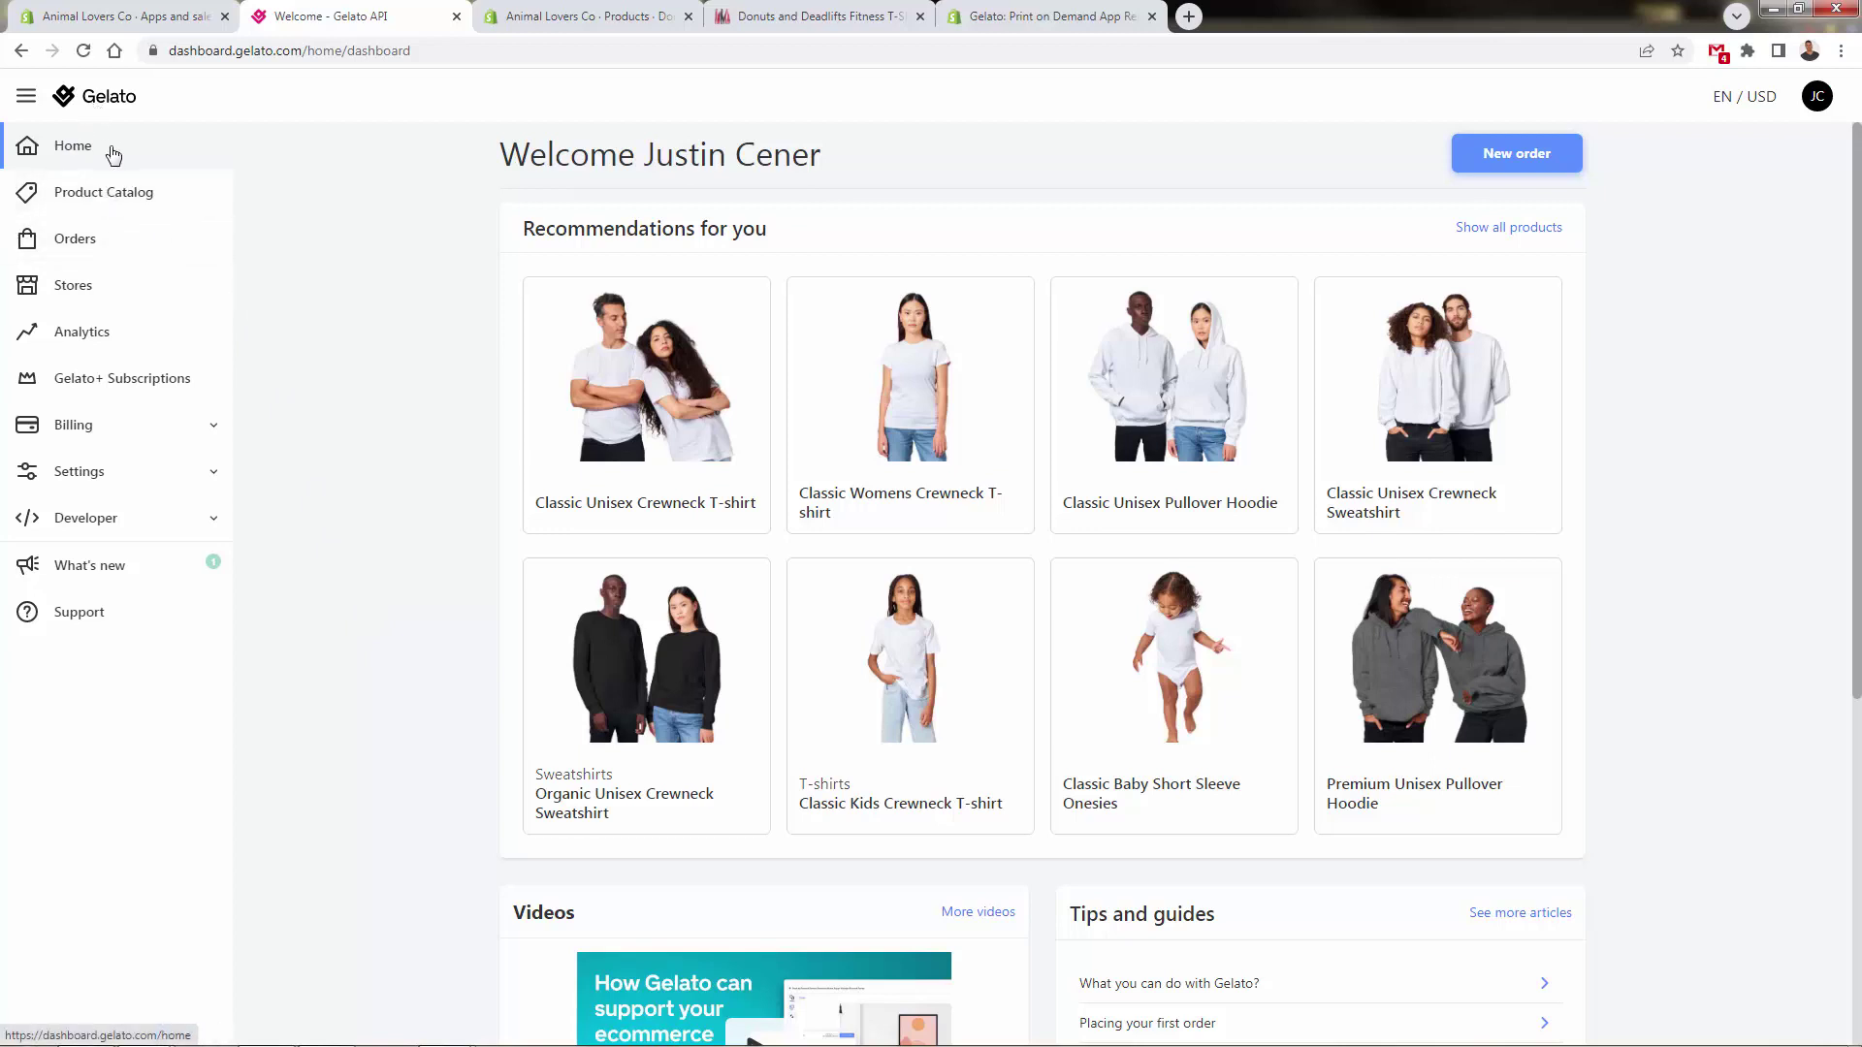
pyautogui.scroll(-1, 488, 392)
pyautogui.scroll(1, 486, 391)
# - Bring the Chrome window with the installed Gelato: Print on Demand App Store page forward
pyautogui.hotkey('alt', 'Tab')
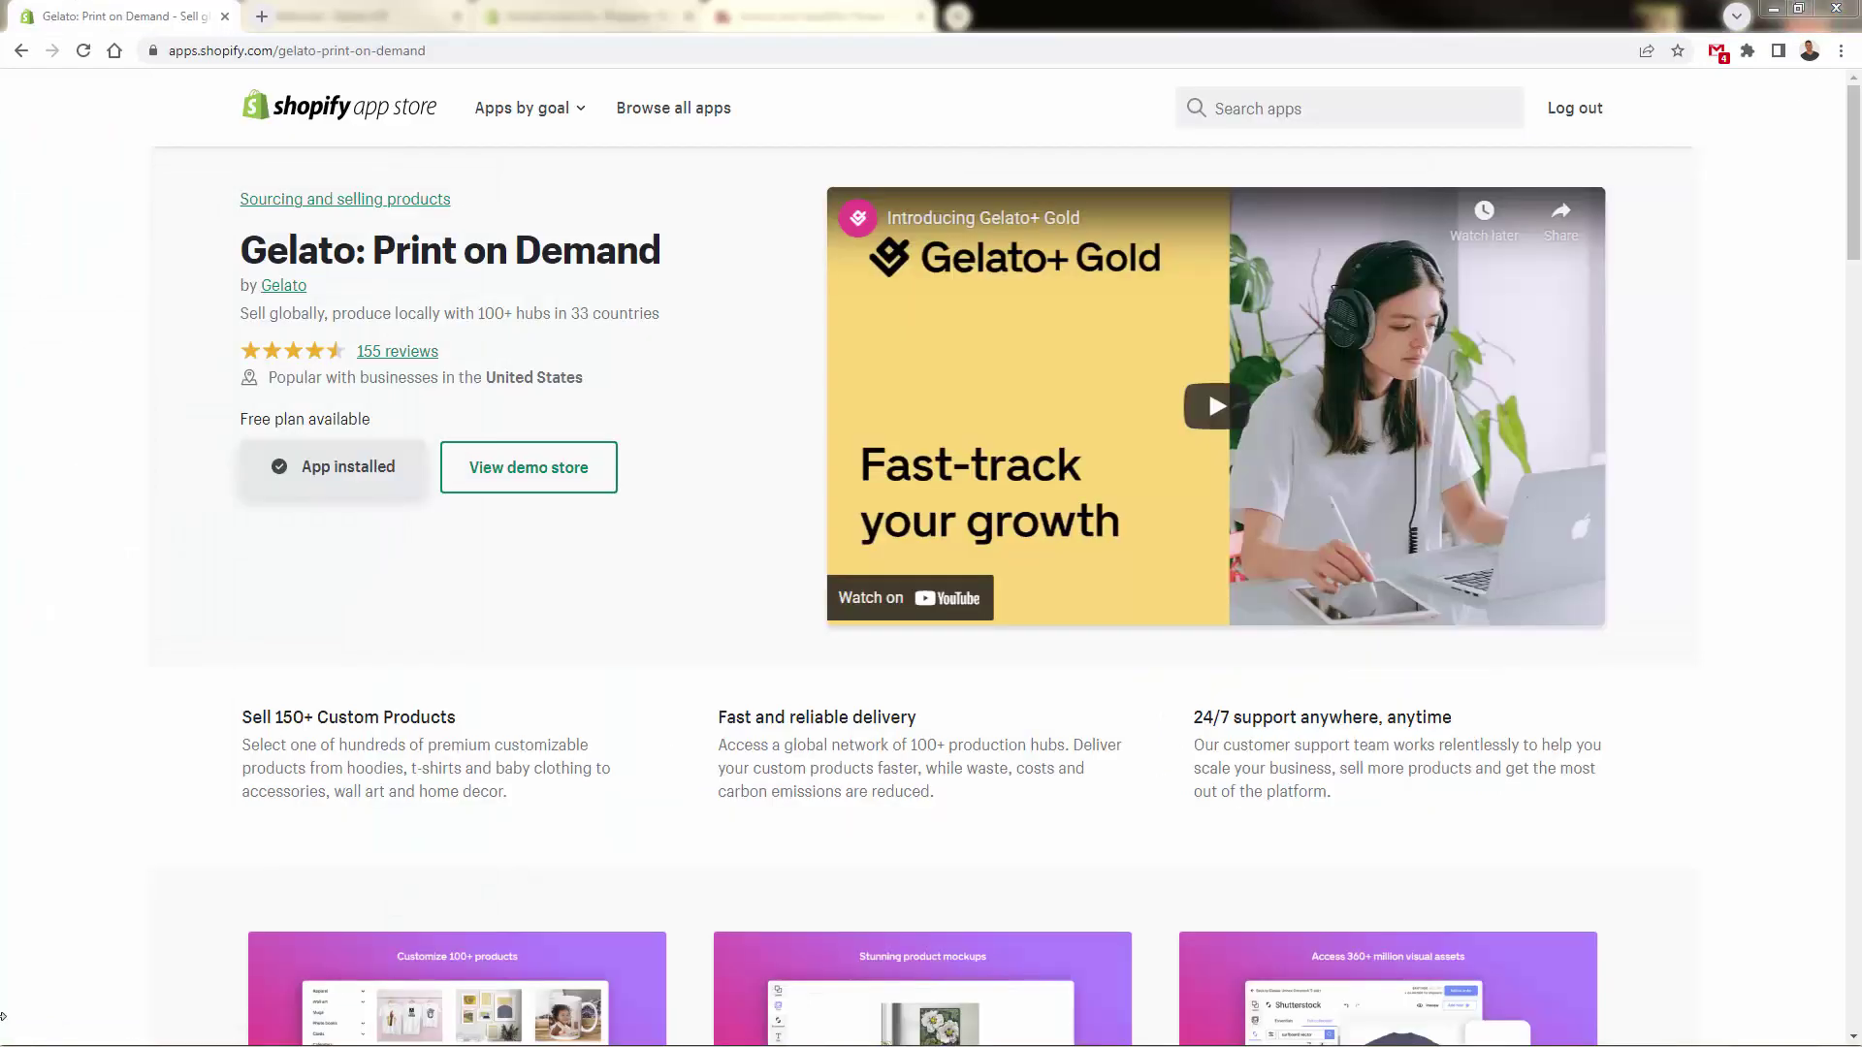